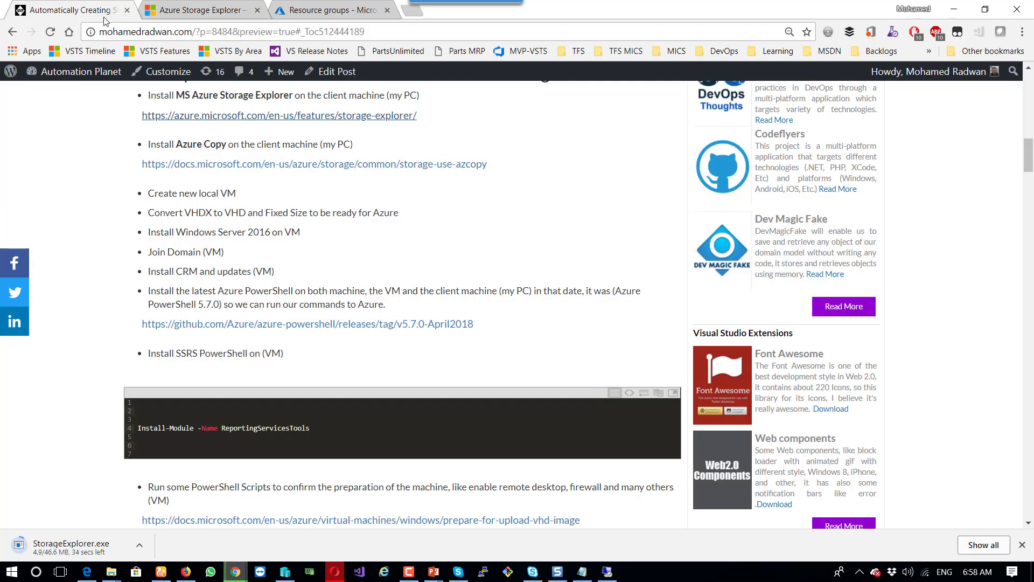
- Open the linked Azure Copy documentation in a new tab and download the latest version of AzCopy on Windows
{"action": "right_click", "coordinate": [221, 165]}
{"action": "left_click", "coordinate": [234, 172]}
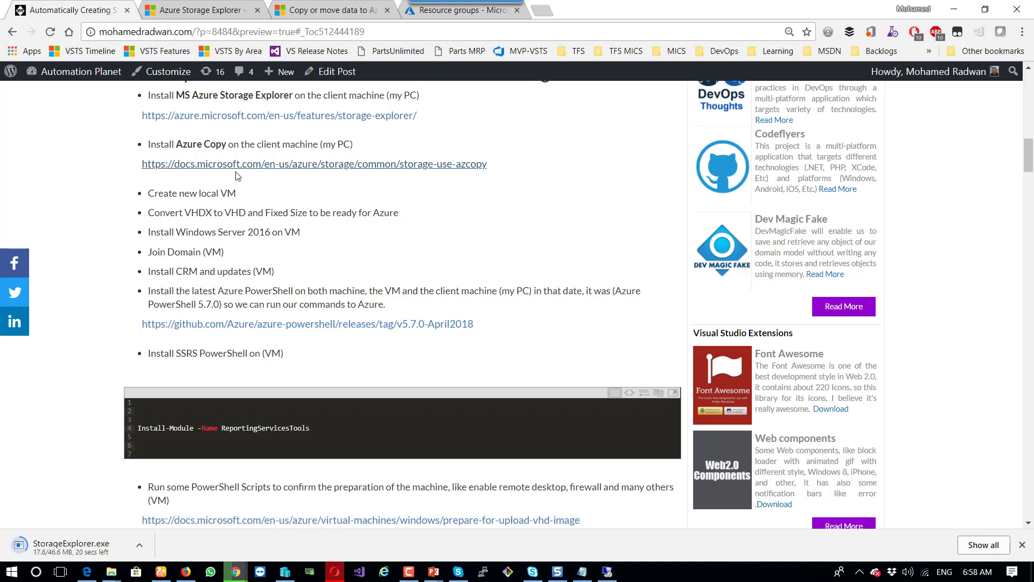
{"action": "left_click", "coordinate": [343, 10]}
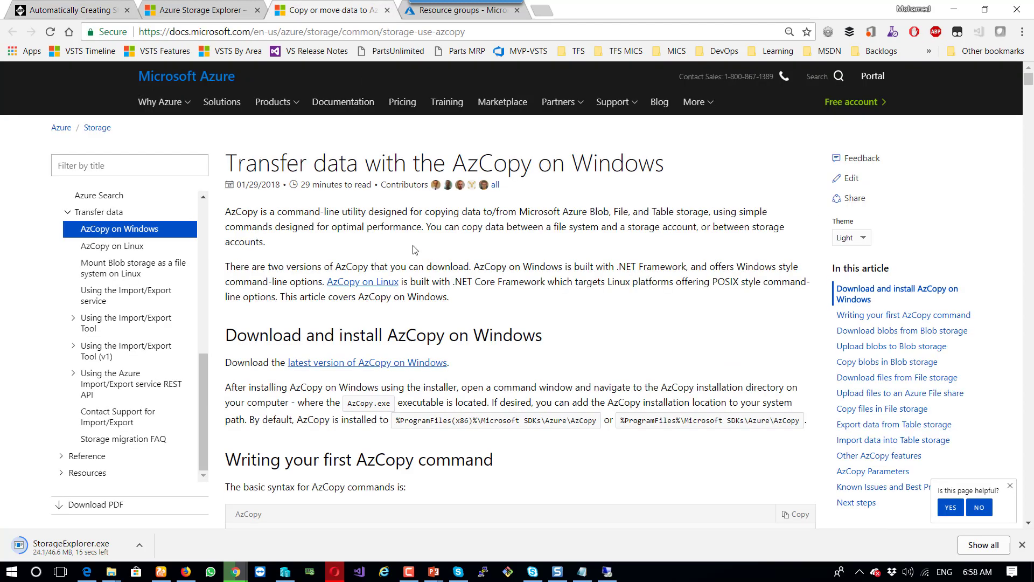
{"action": "left_click", "coordinate": [380, 363]}
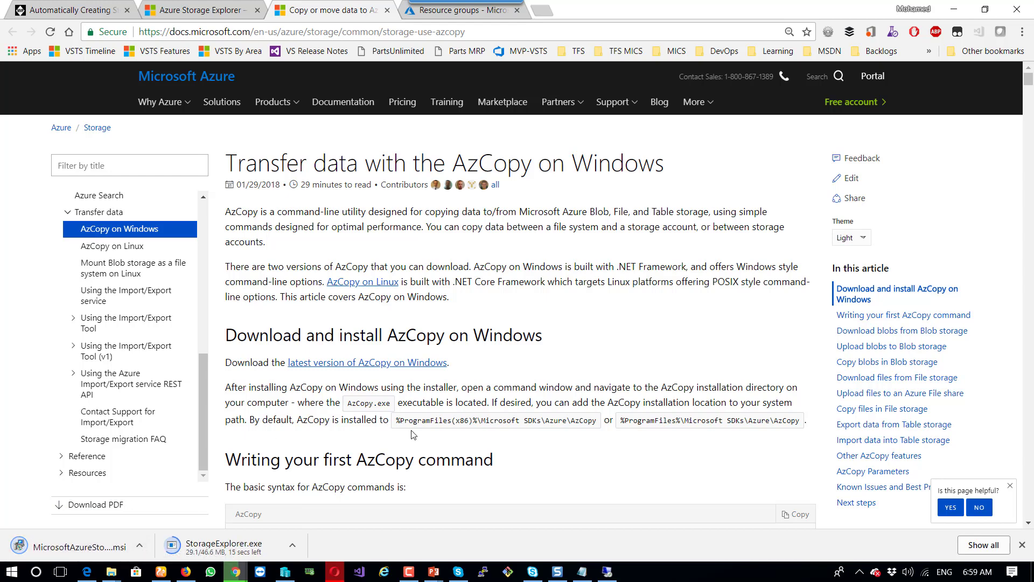
- Install Microsoft Azure Storage Tools v7.1.0 from the downloaded package, accepting the license agreement
{"action": "left_click", "coordinate": [123, 550]}
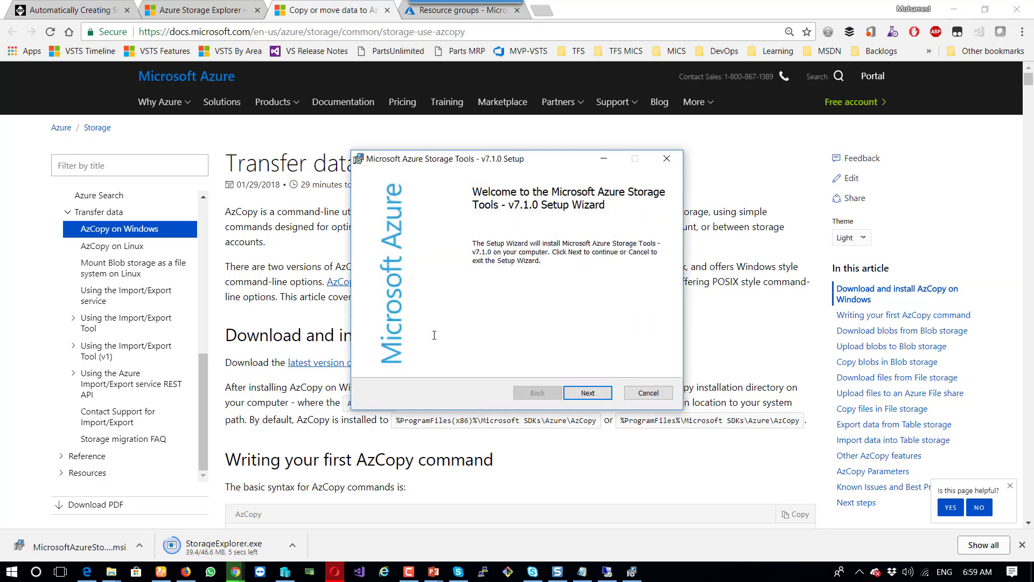
{"action": "left_click", "coordinate": [582, 392]}
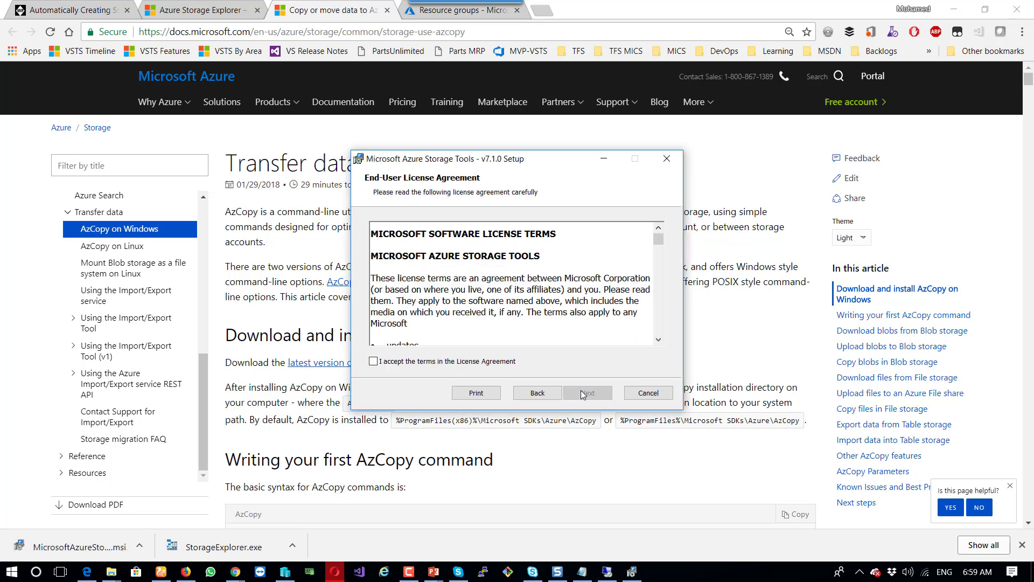
{"action": "left_click", "coordinate": [488, 362]}
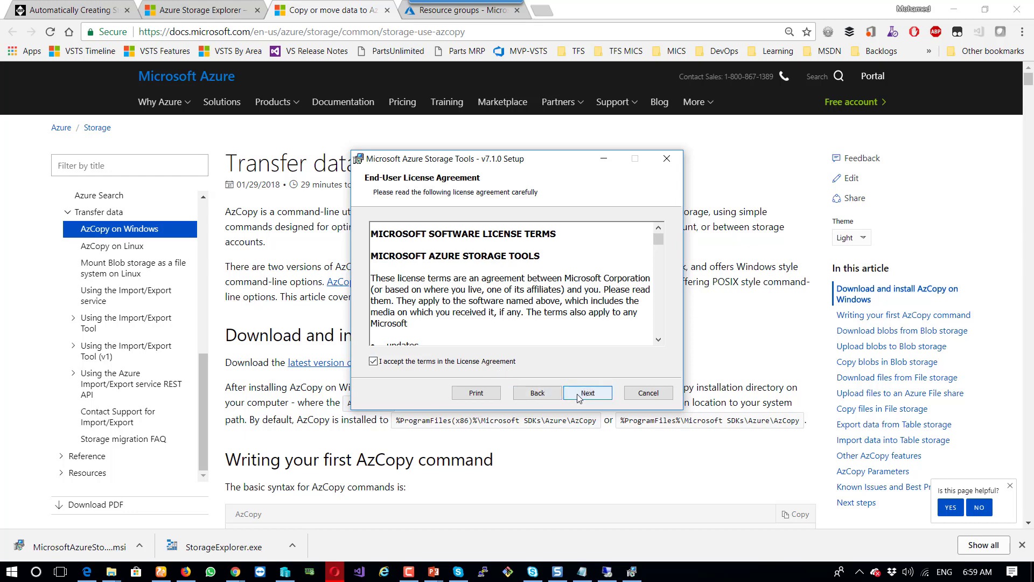
{"action": "left_click", "coordinate": [580, 396]}
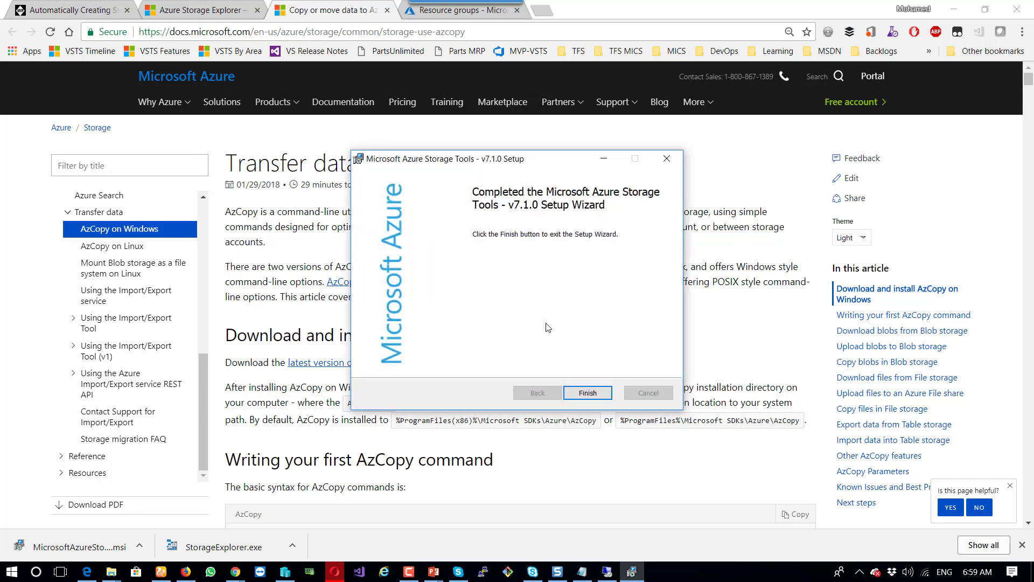
{"action": "left_click", "coordinate": [582, 395]}
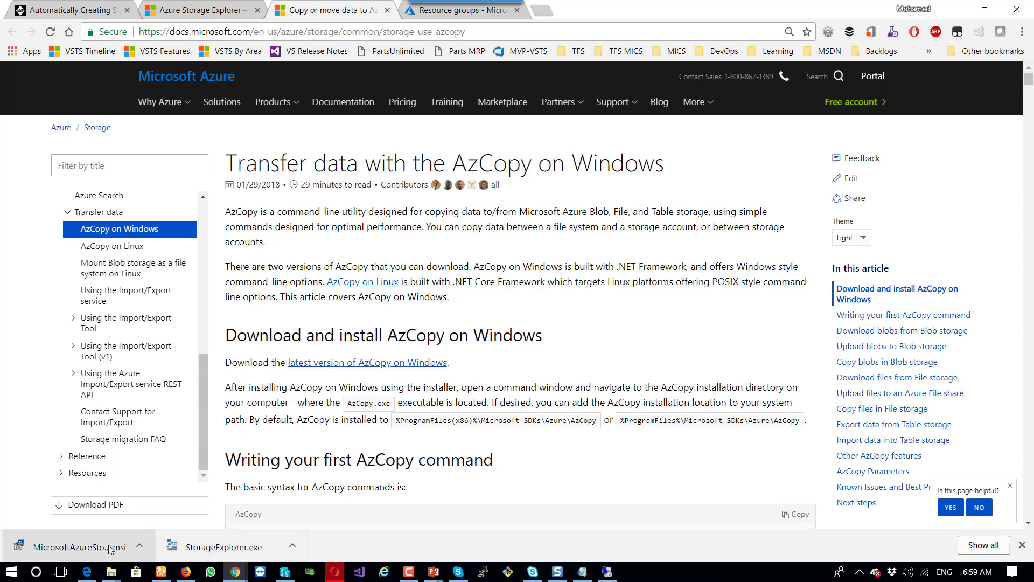
- Run the downloaded StorageExplorer.exe, accept its license agreement and start the installation
{"action": "left_click", "coordinate": [221, 546]}
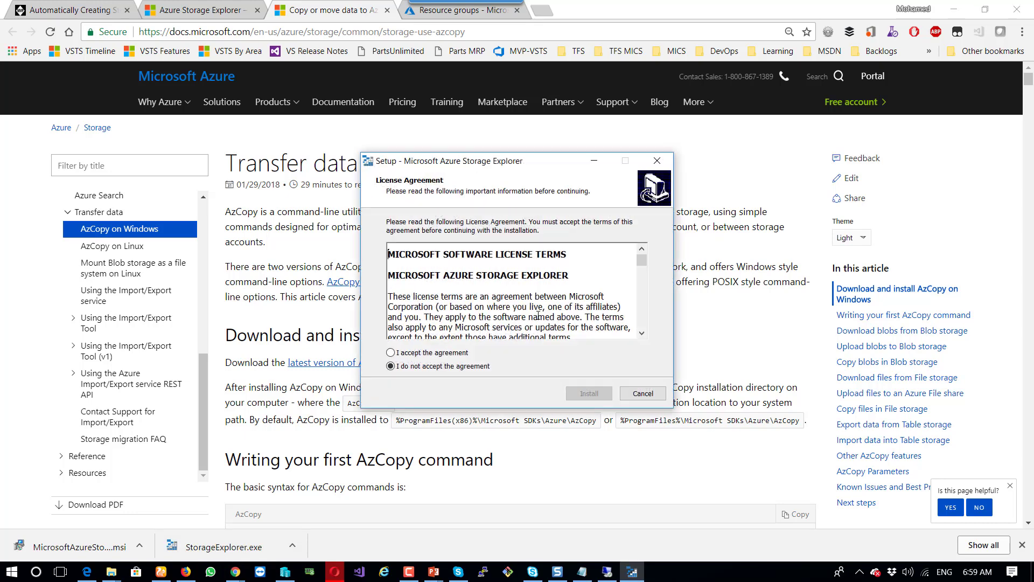
{"action": "left_click", "coordinate": [449, 352]}
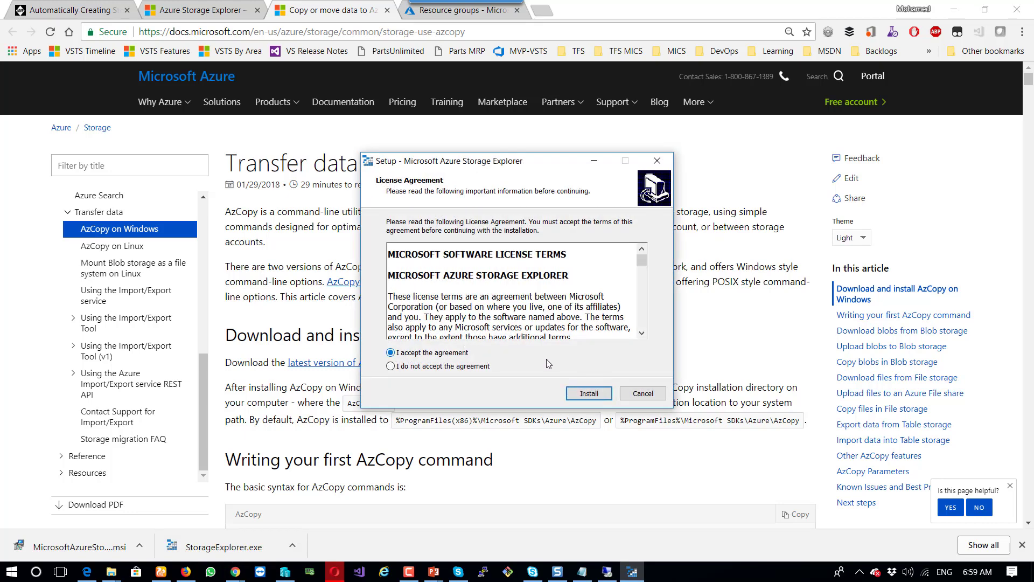
{"action": "left_click", "coordinate": [579, 394]}
{"action": "left_click", "coordinate": [577, 394]}
{"action": "left_click", "coordinate": [576, 393]}
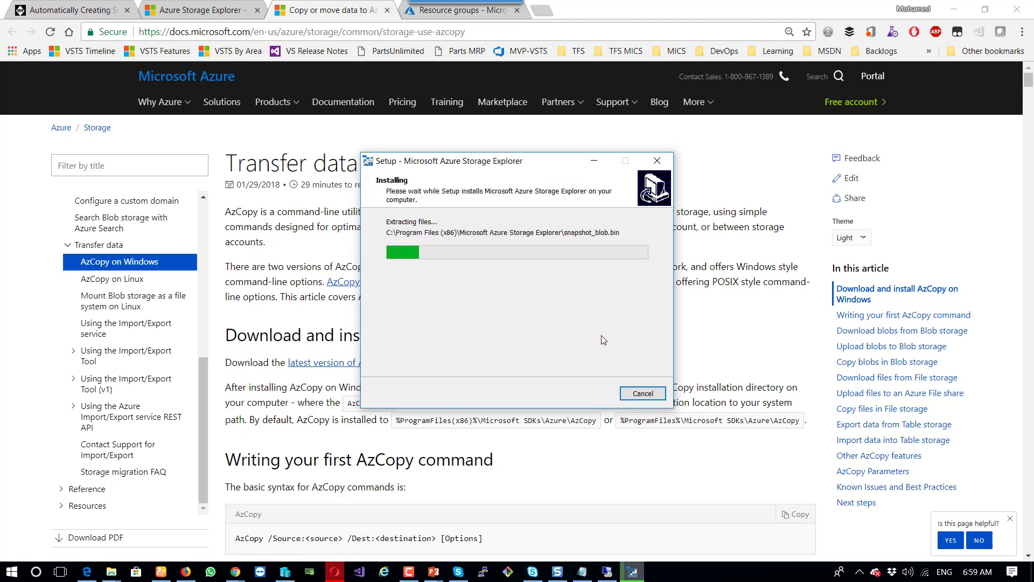
- Copy the command name AzCopy from the syntax example and search the computer for it with Everything
{"action": "double_click", "coordinate": [248, 538]}
{"action": "key", "text": "ctrl+c"}
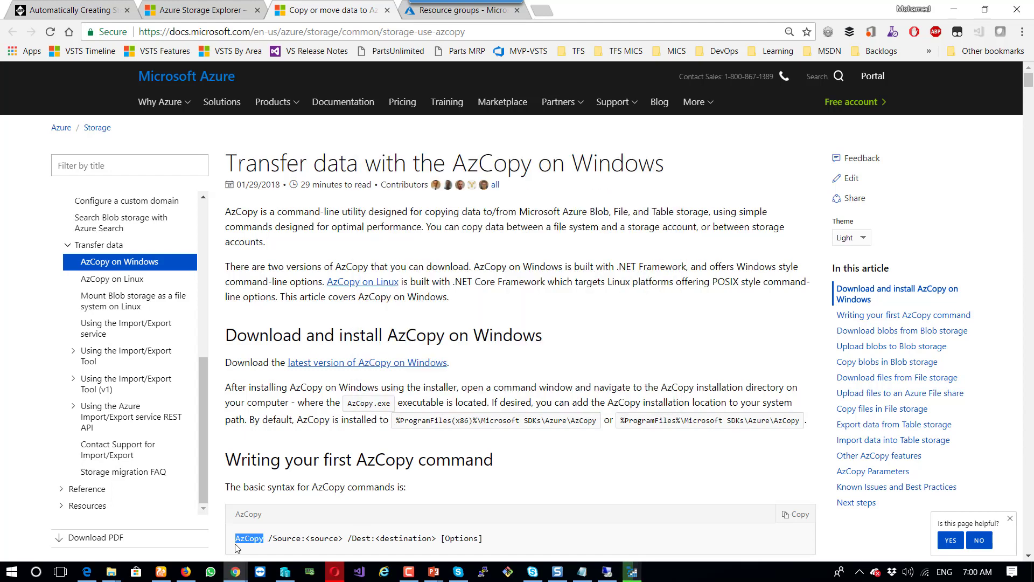
{"action": "key", "text": "super+r"}
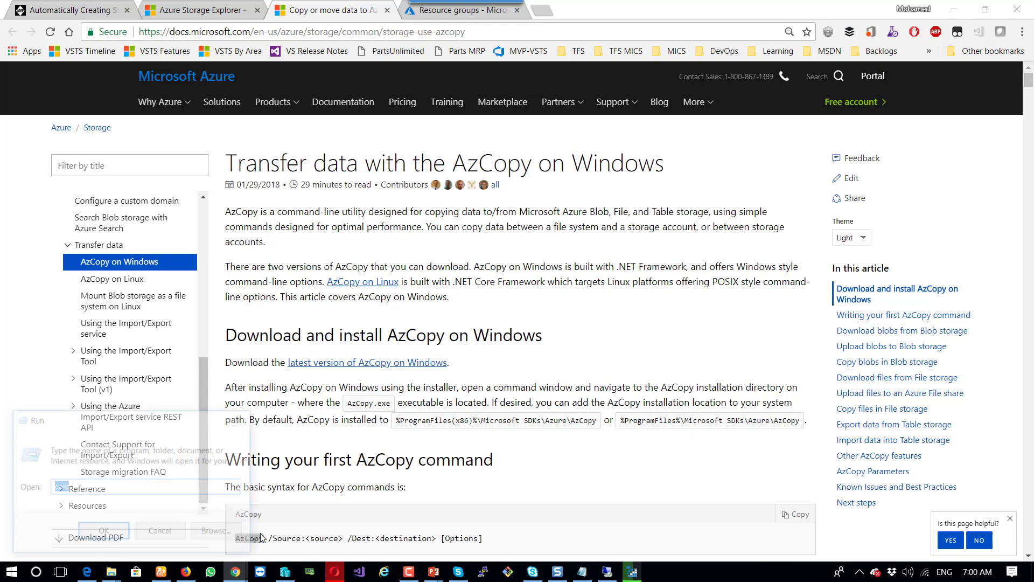
{"action": "key", "text": "Return"}
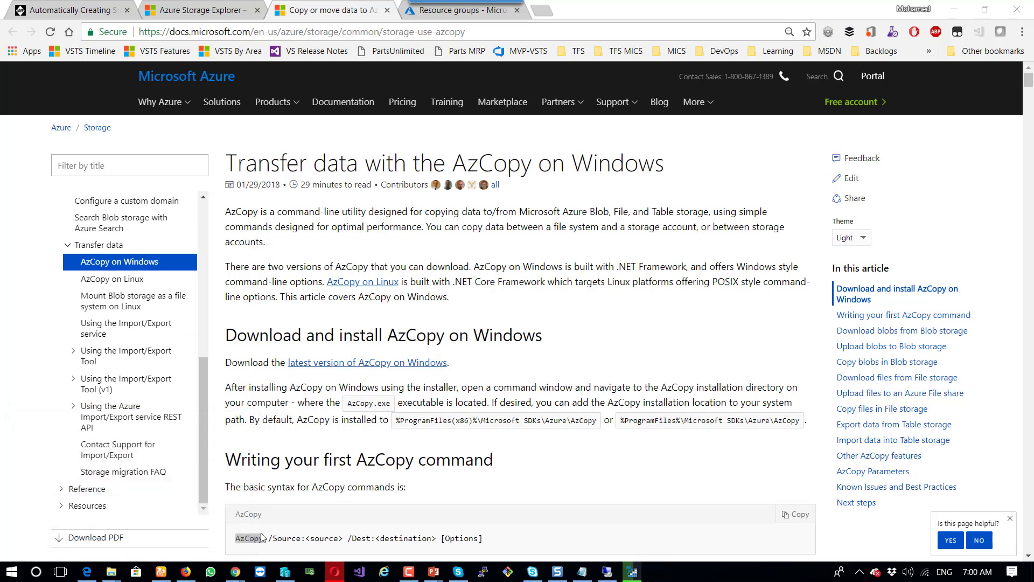
{"action": "key", "text": "super"}
{"action": "type", "text": "ever"}
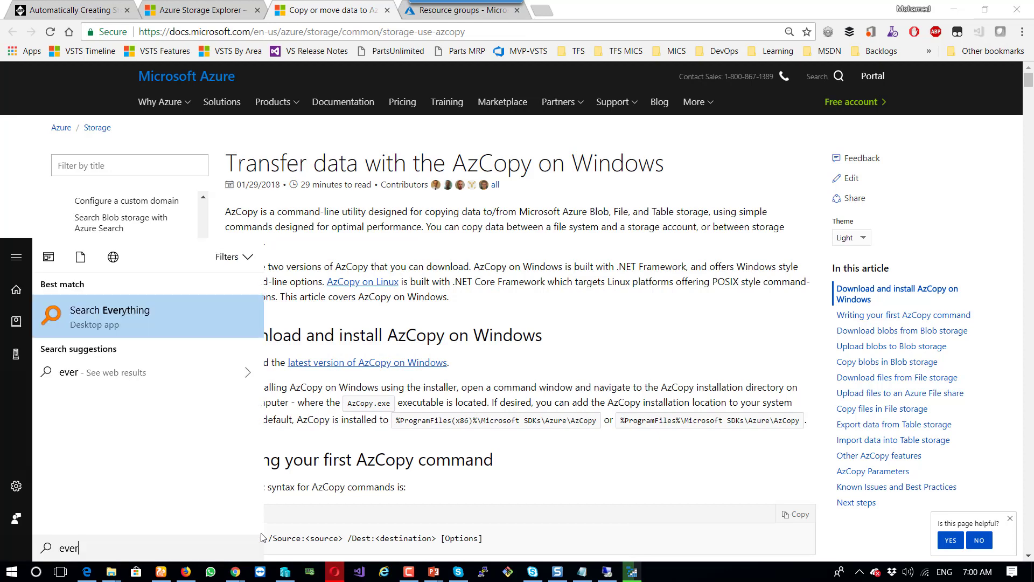
{"action": "key", "text": "Return"}
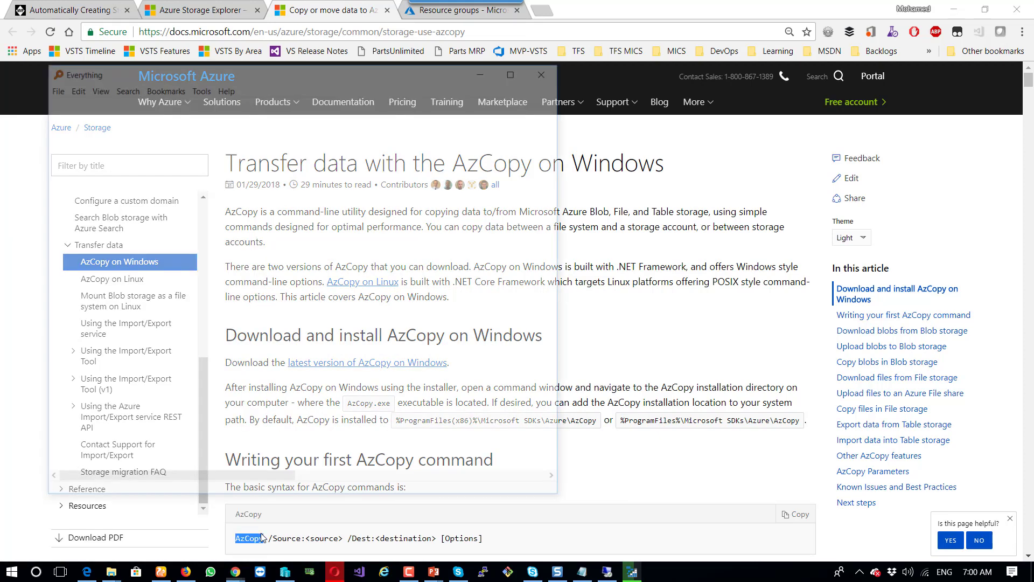
{"action": "key", "text": "ctrl+v"}
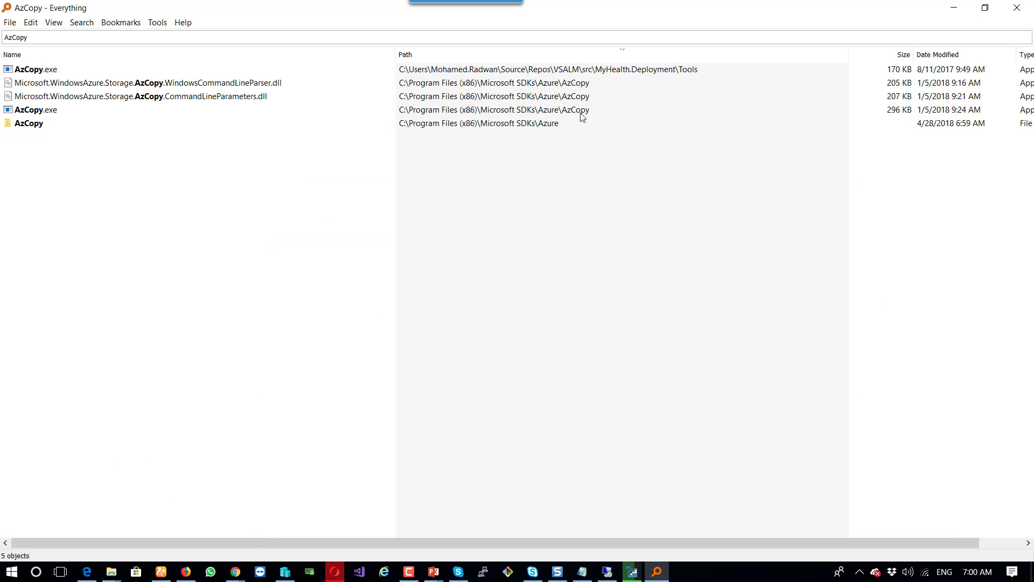
- Open the folder of the AzCopy.exe installed under Microsoft SDKs\Azure\AzCopy and start cmd in it
{"action": "left_click", "coordinate": [37, 111]}
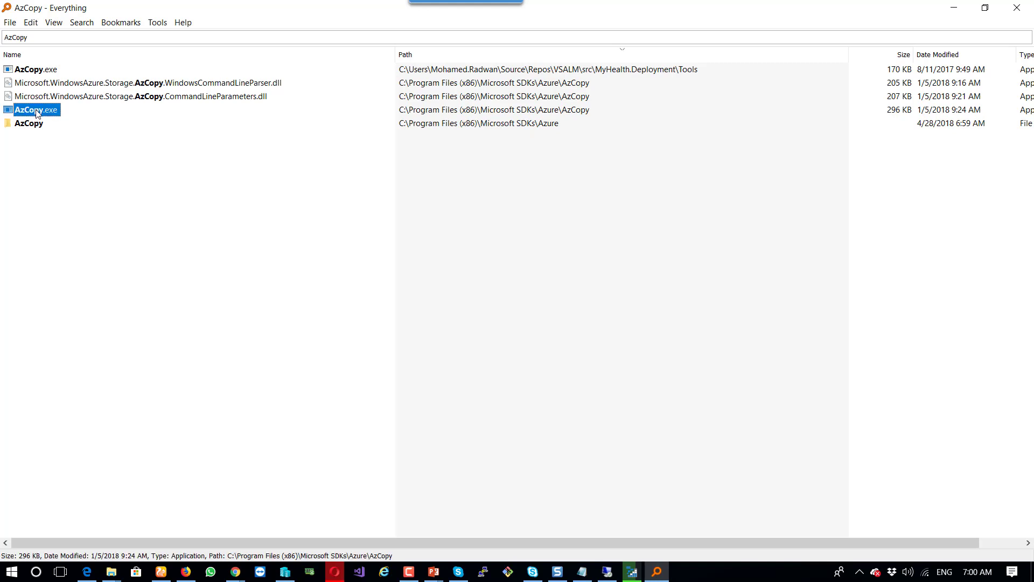
{"action": "right_click", "coordinate": [37, 111]}
{"action": "left_click", "coordinate": [140, 129]}
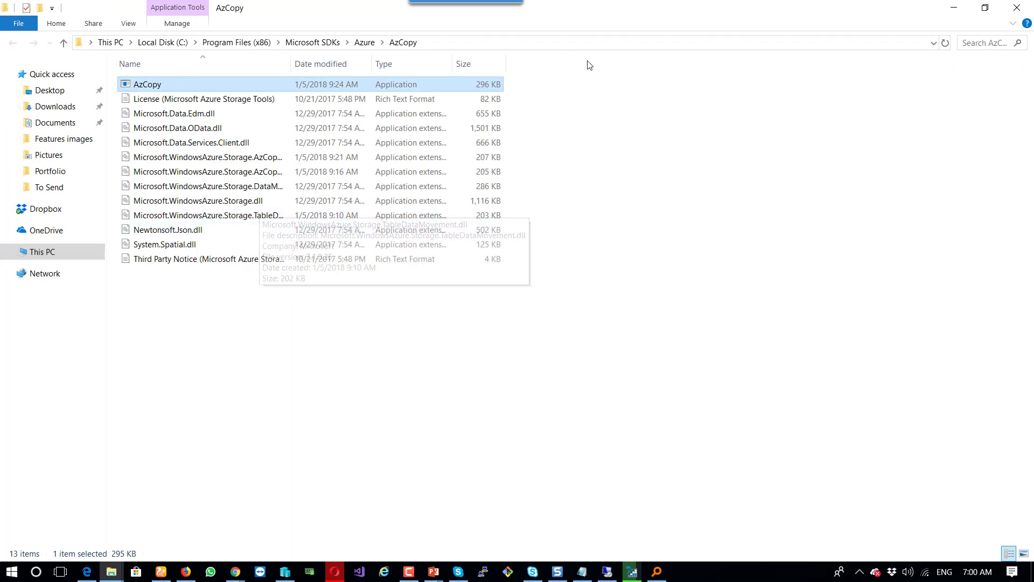
{"action": "left_click", "coordinate": [569, 43]}
{"action": "type", "text": "m"}
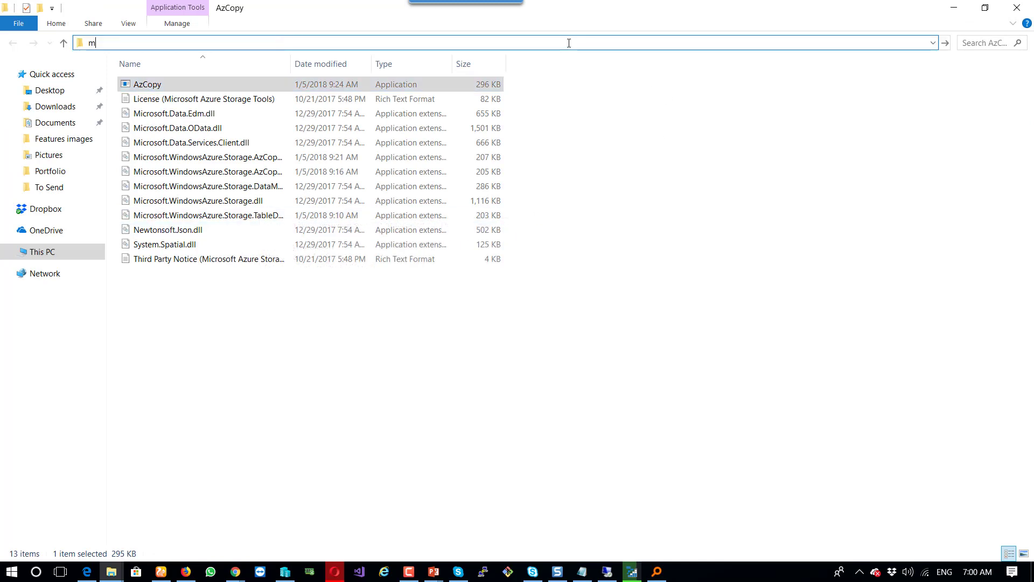
{"action": "type", "text": "cmd"}
{"action": "key", "text": "Return"}
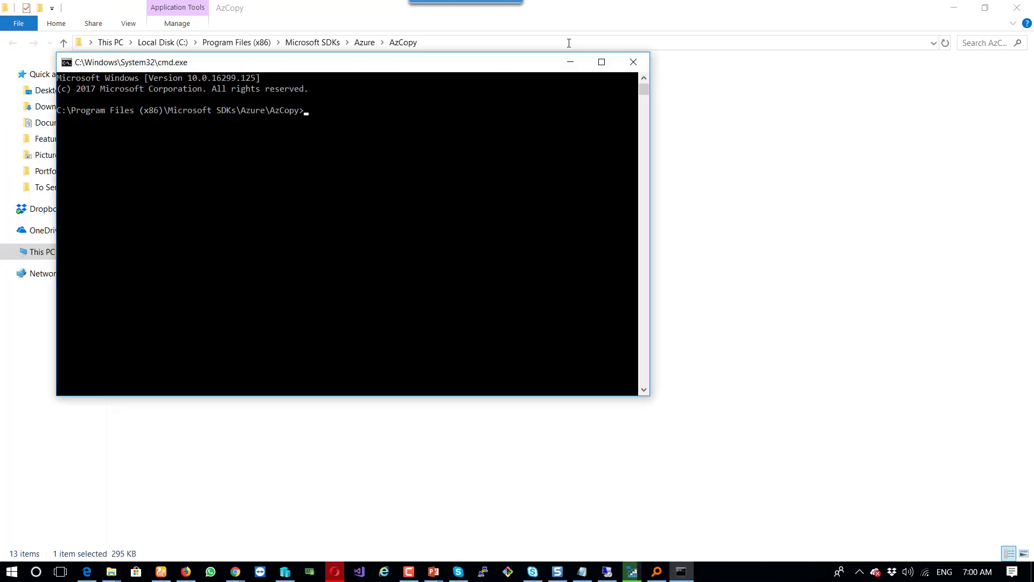
- Run AzCopy.exe without arguments to view its command-line usage, and put away the console, folder and file search windows
{"action": "type", "text": "az"}
{"action": "key", "text": "Tab"}
{"action": "key", "text": "Return"}
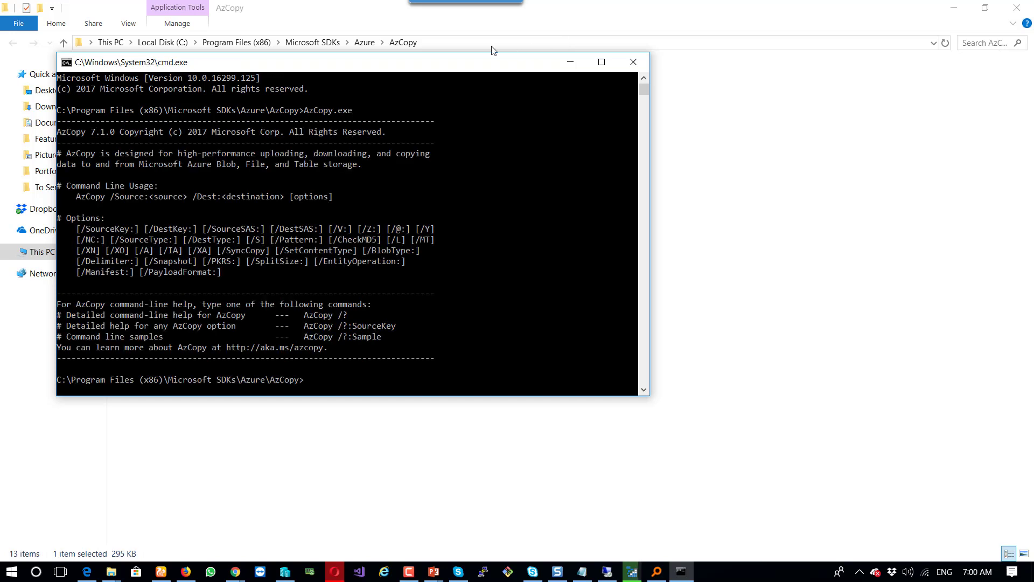
{"action": "left_click_drag", "start_coordinate": [429, 63], "coordinate": [721, 140]}
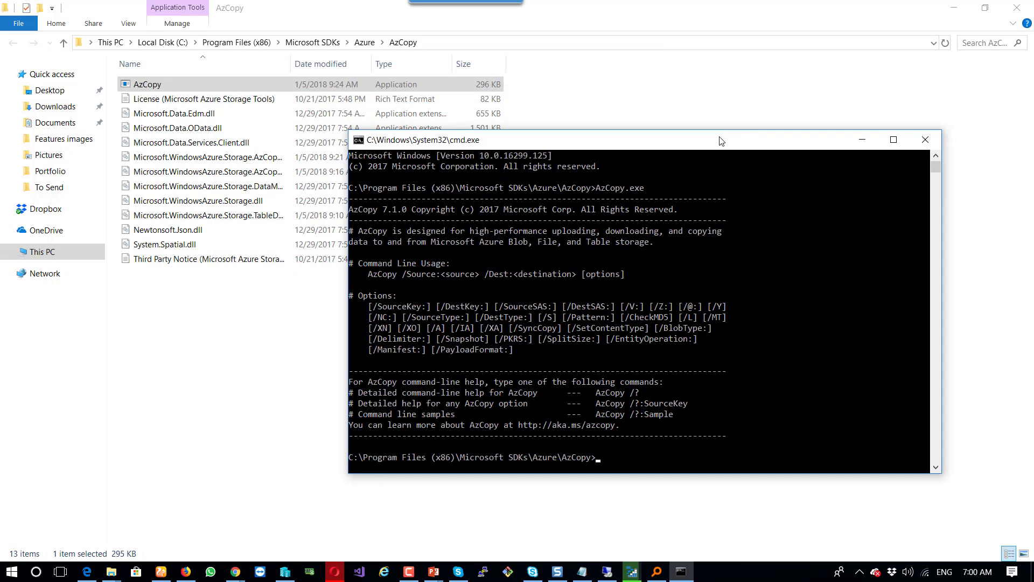
{"action": "left_click", "coordinate": [861, 140]}
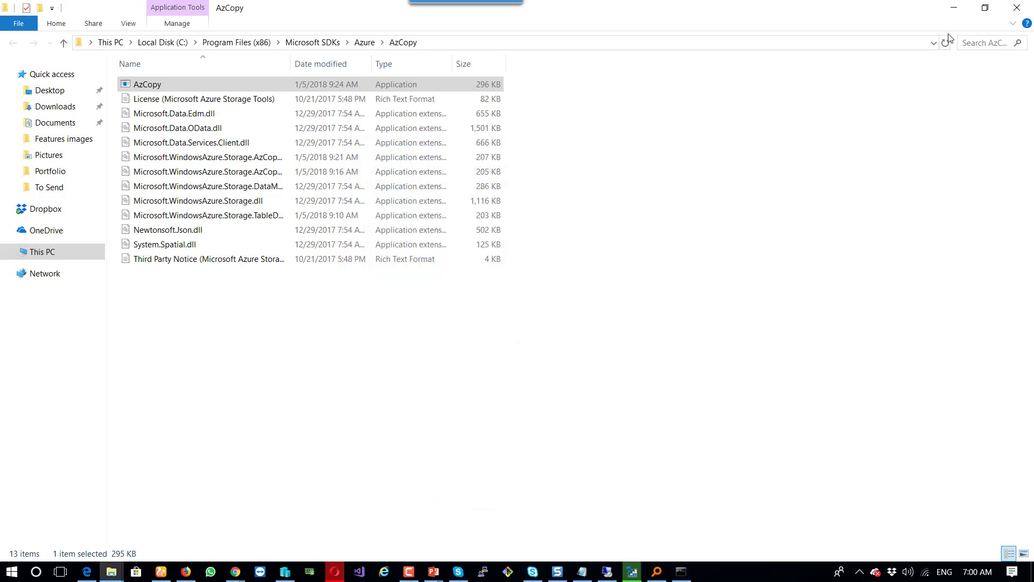
{"action": "left_click", "coordinate": [952, 8]}
{"action": "left_click", "coordinate": [1016, 8]}
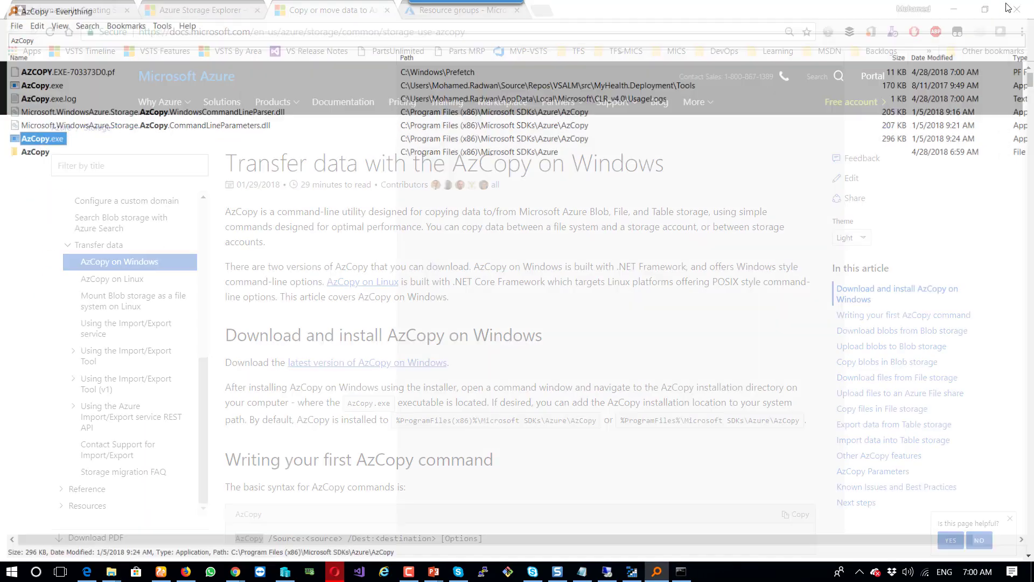
- Finish the Storage Explorer setup with launching enabled, and review its account subscriptions and storage accounts before minimizing it
{"action": "left_click", "coordinate": [631, 572]}
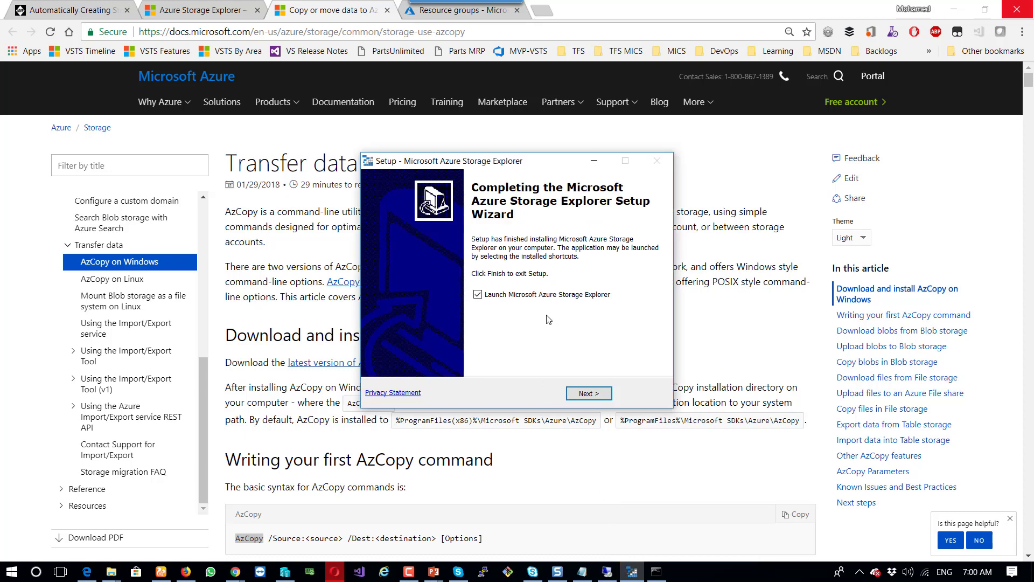
{"action": "left_click", "coordinate": [588, 393]}
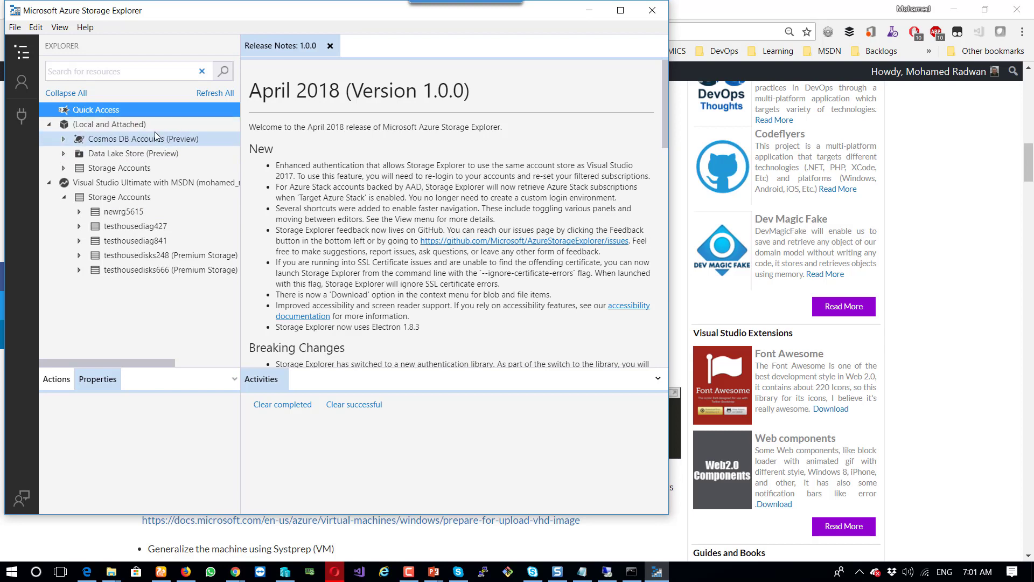
{"action": "left_click", "coordinate": [22, 82]}
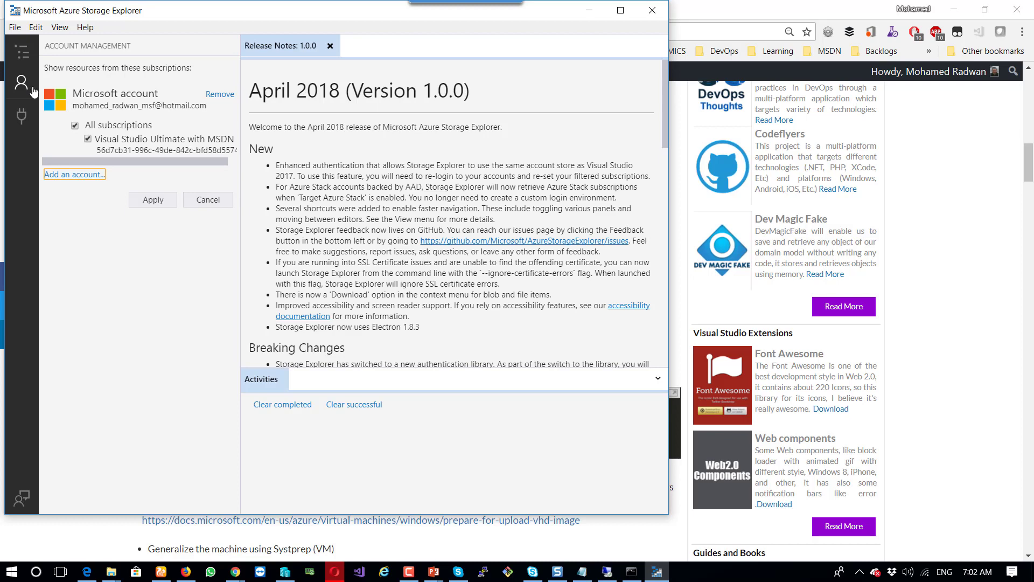
{"action": "left_click", "coordinate": [22, 52]}
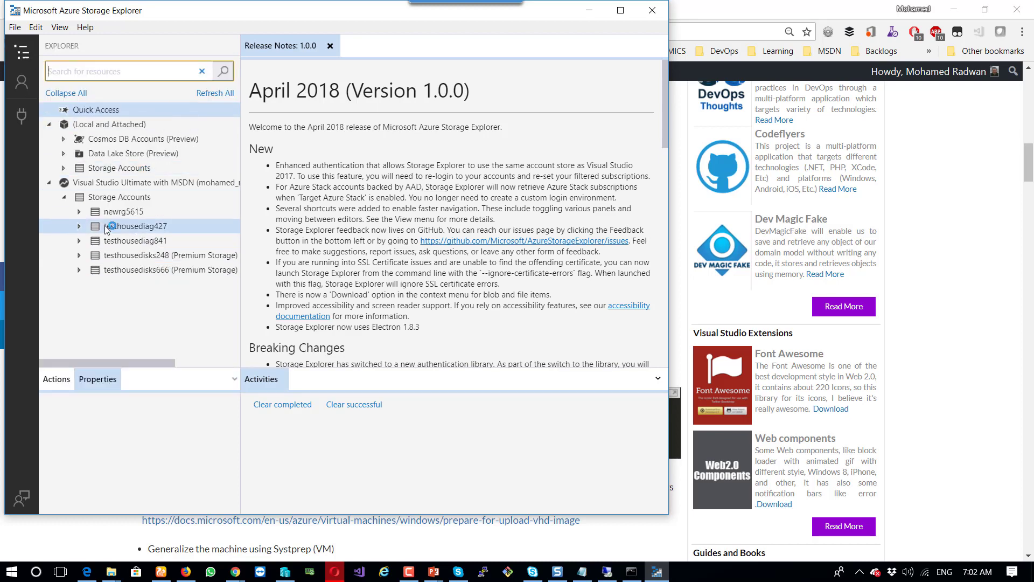
{"action": "left_click", "coordinate": [62, 198]}
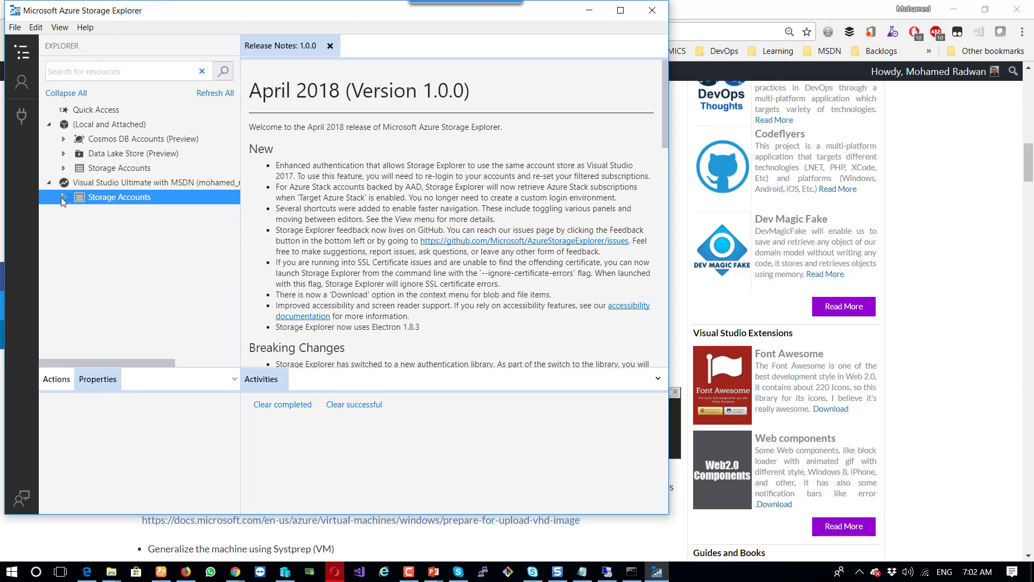
{"action": "left_click", "coordinate": [589, 10]}
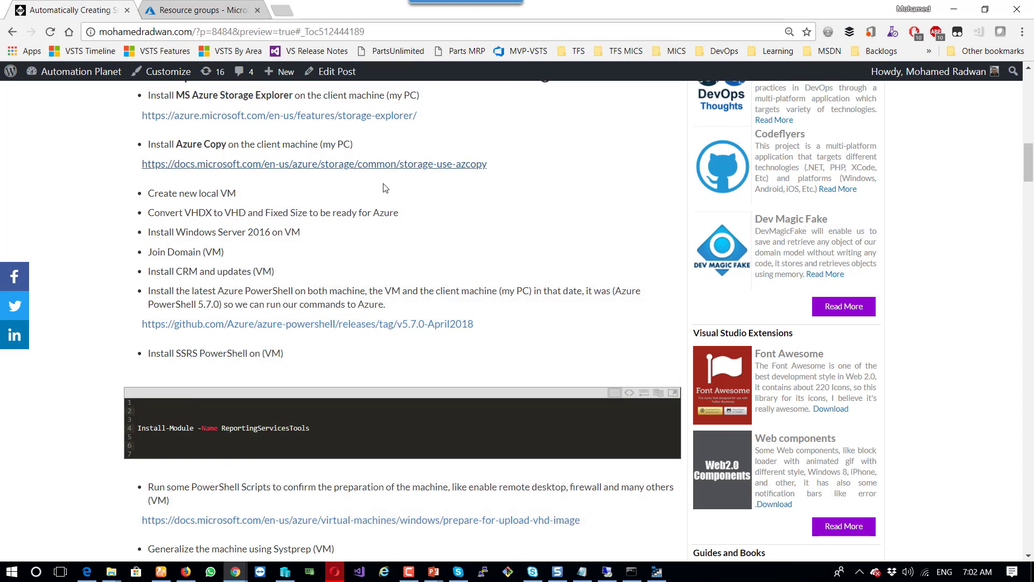
- Return to the Azure portal, renew the expired session, and create a resource group named DemoRG in West Europe
{"action": "left_click", "coordinate": [211, 11]}
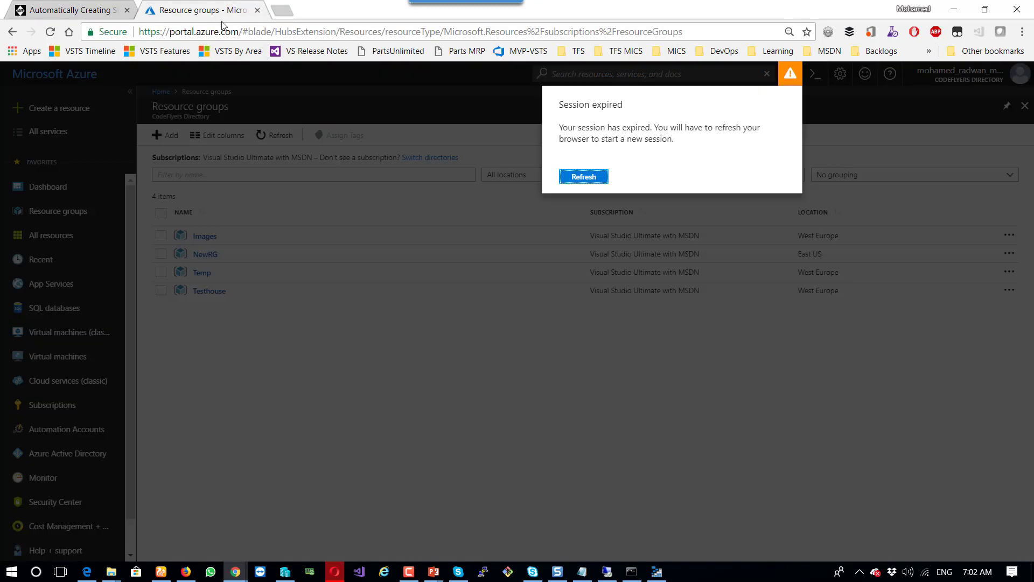
{"action": "left_click", "coordinate": [598, 179]}
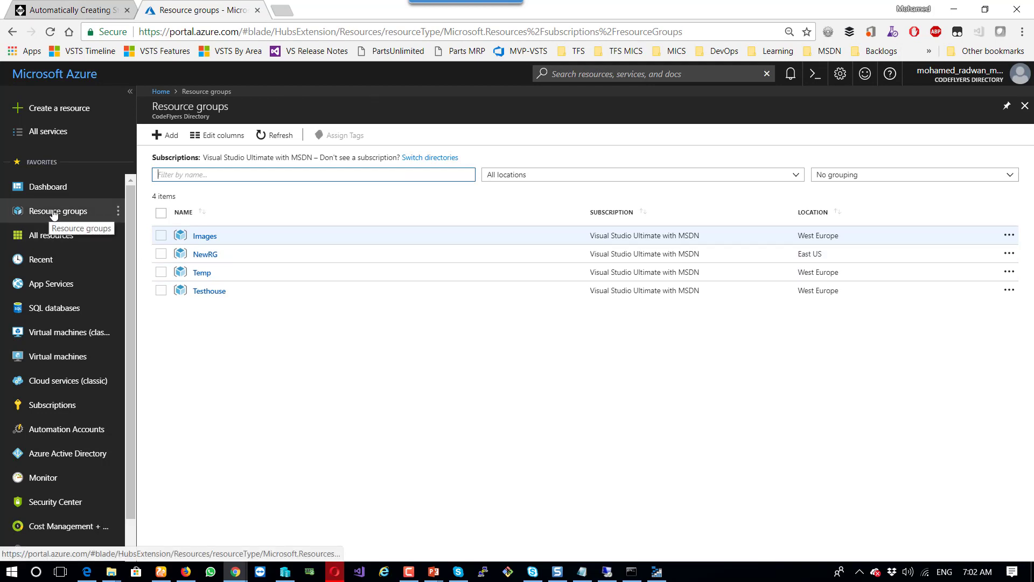
{"action": "left_click", "coordinate": [166, 142]}
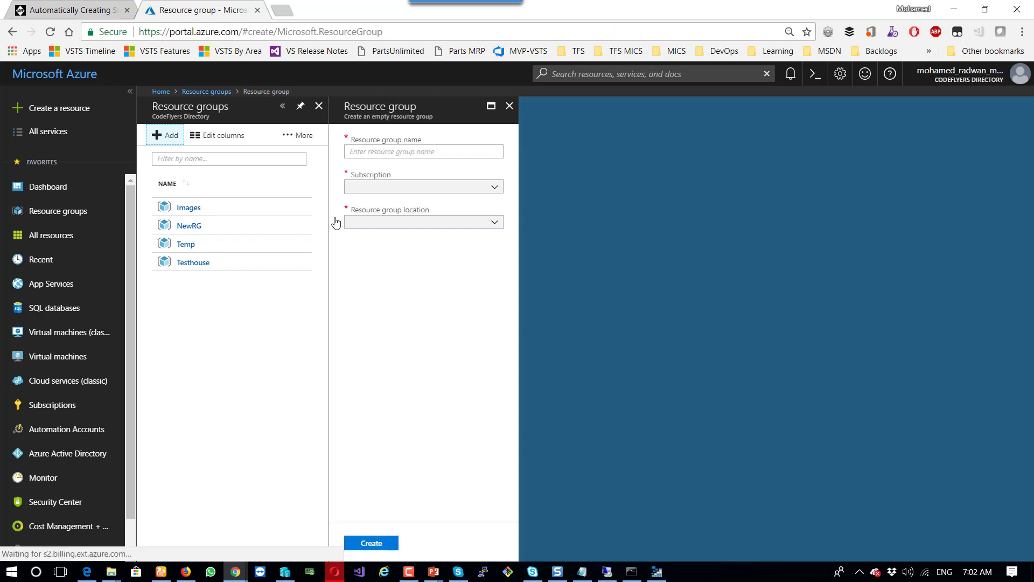
{"action": "type", "text": "D"}
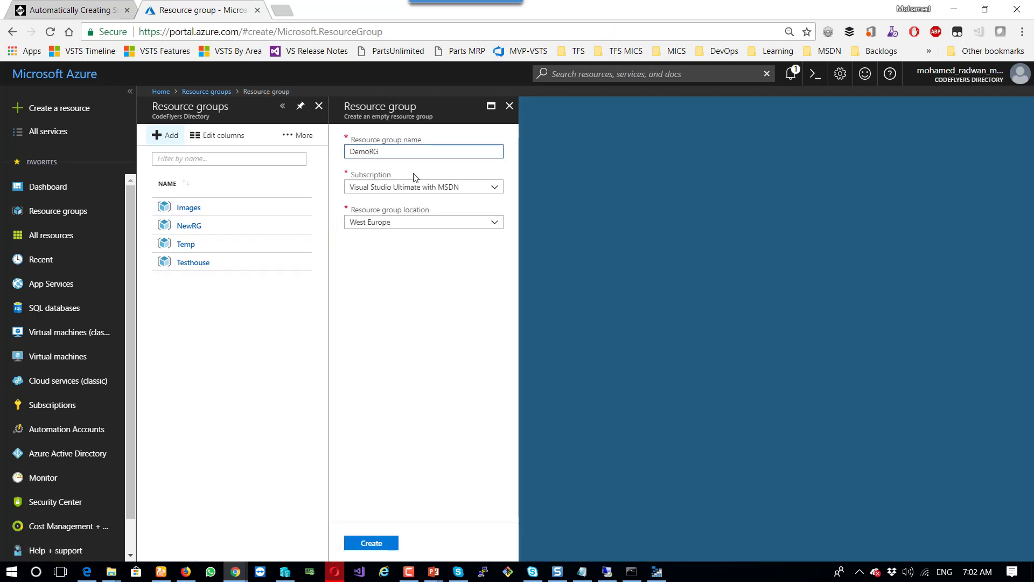
{"action": "type", "text": "emoRG"}
{"action": "left_click", "coordinate": [371, 543]}
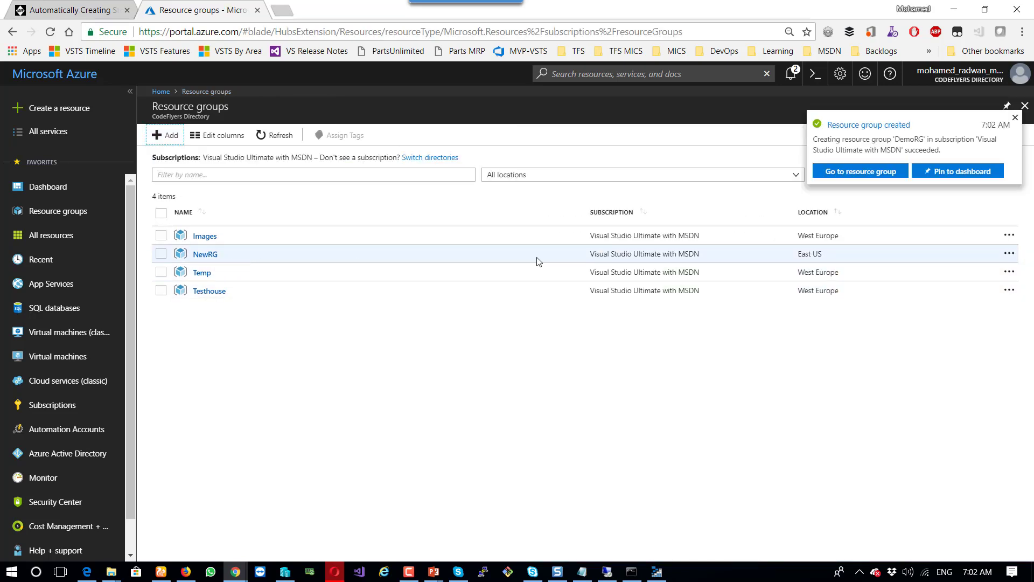
- Go to the DemoRG resource group and start adding a Storage account - blob, file, table, queue resource from the marketplace
{"action": "left_click", "coordinate": [861, 171]}
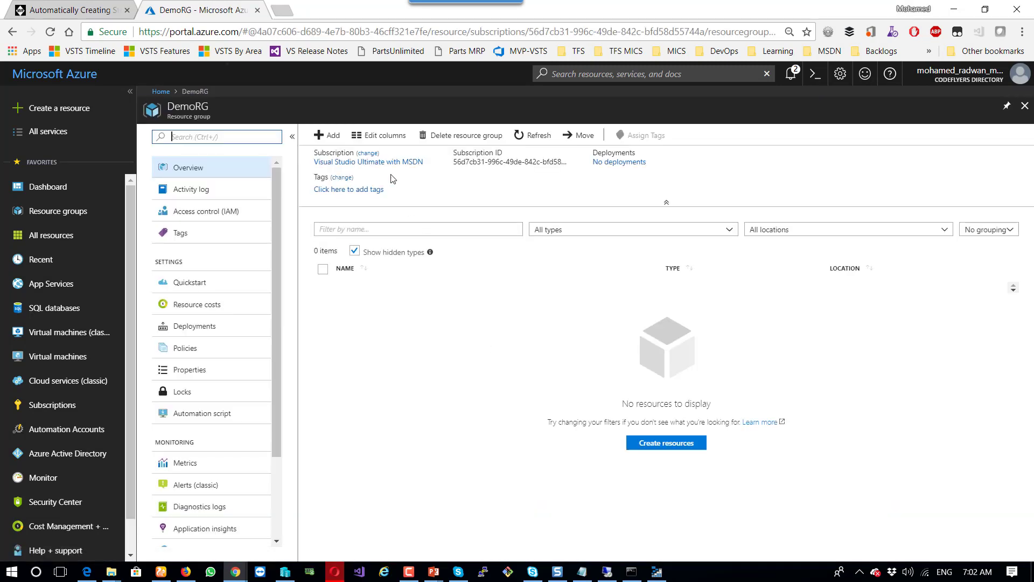
{"action": "left_click", "coordinate": [328, 135]}
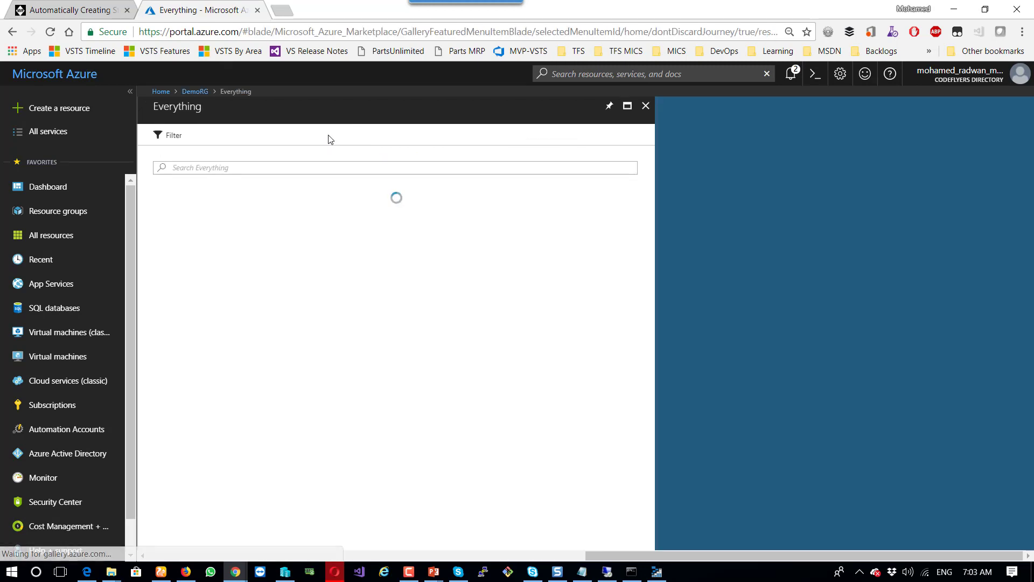
{"action": "left_click", "coordinate": [301, 168]}
{"action": "type", "text": "st"}
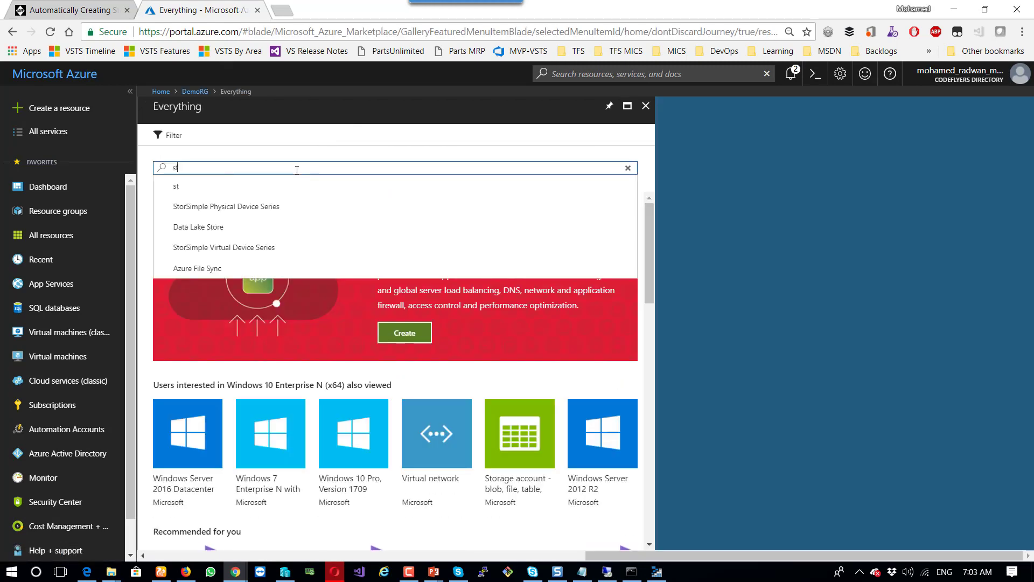
{"action": "left_click", "coordinate": [519, 439]}
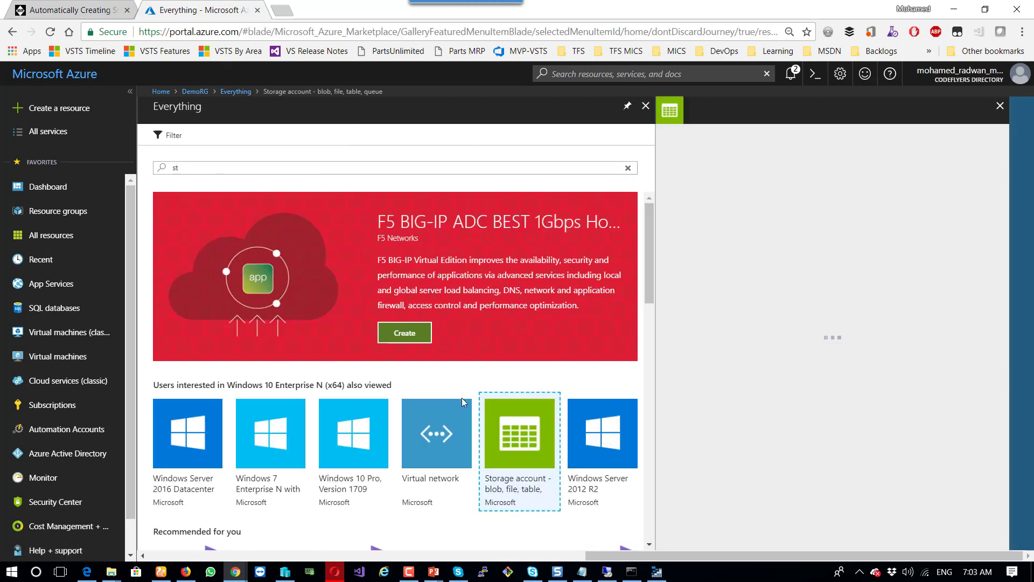
{"action": "left_click", "coordinate": [699, 516]}
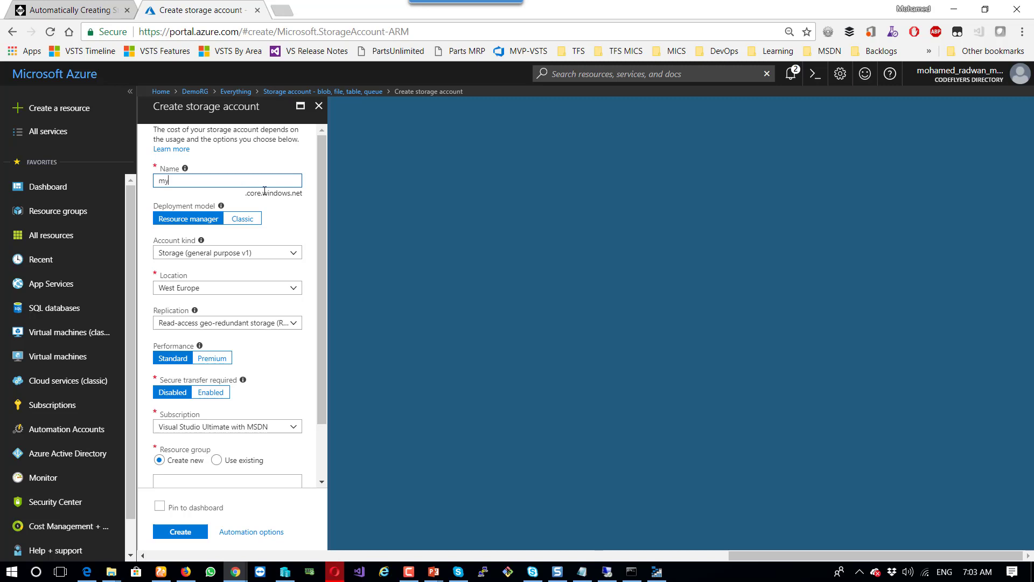
- Create the storage account myuploadedvhdsandimages in the existing resource group DemoRG, and open DemoRG to check its resources
{"action": "type", "text": "myuploadedvhdsandimages"}
{"action": "scroll", "coordinate": [312, 453], "scroll_direction": "down", "scroll_amount": 2}
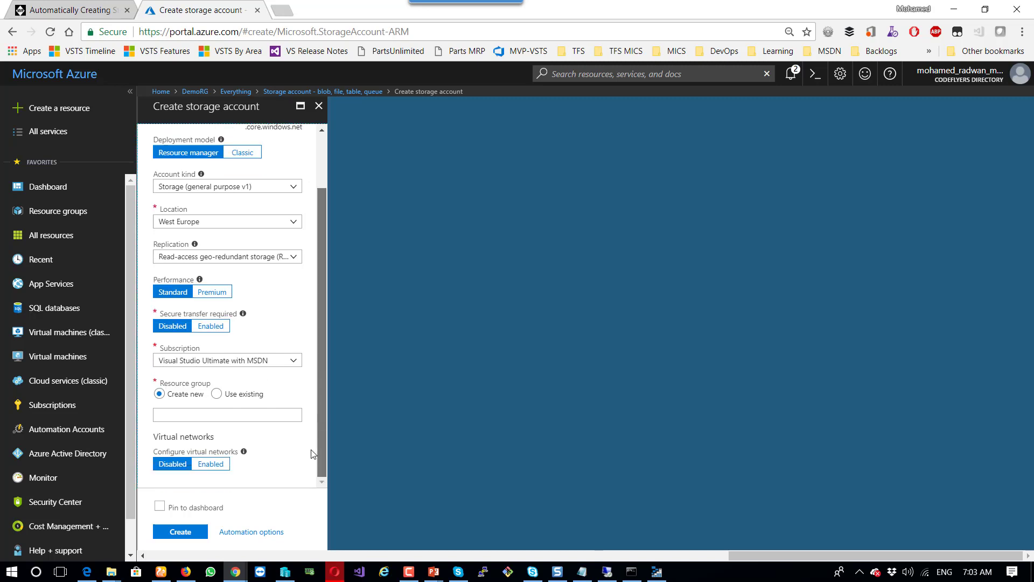
{"action": "left_click", "coordinate": [217, 394]}
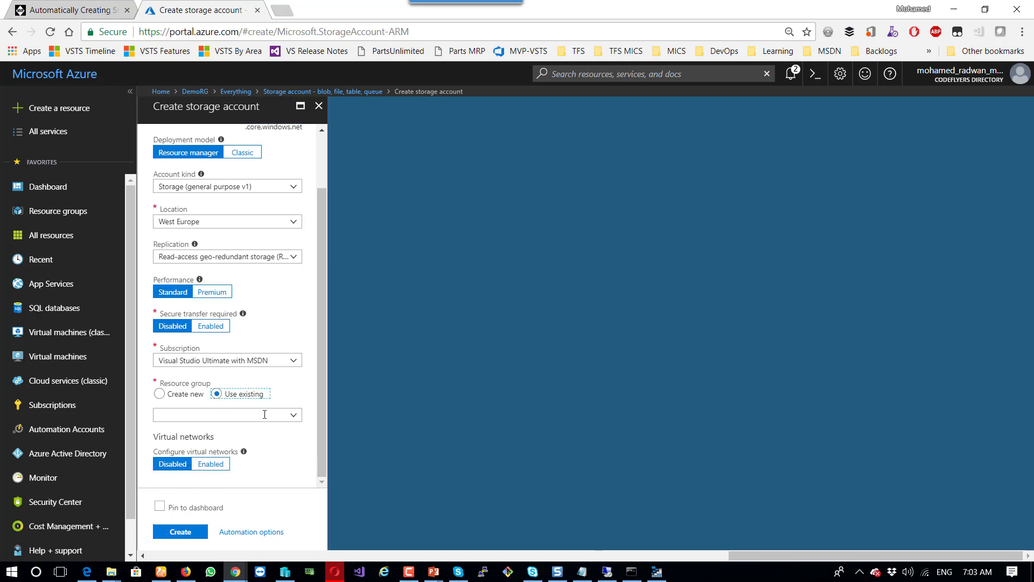
{"action": "left_click", "coordinate": [296, 415]}
{"action": "left_click", "coordinate": [210, 428]}
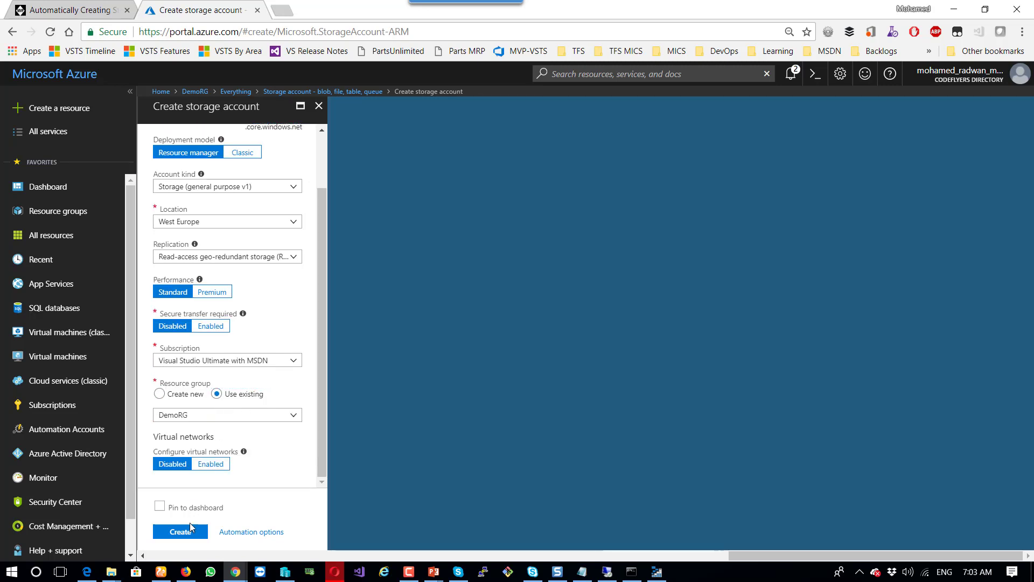
{"action": "left_click", "coordinate": [167, 532]}
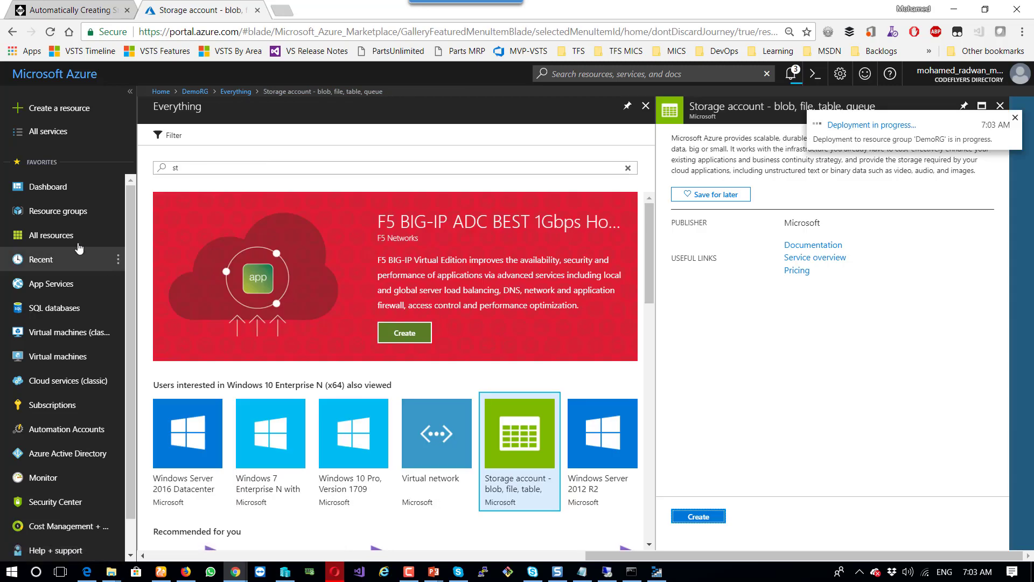
{"action": "left_click", "coordinate": [73, 213]}
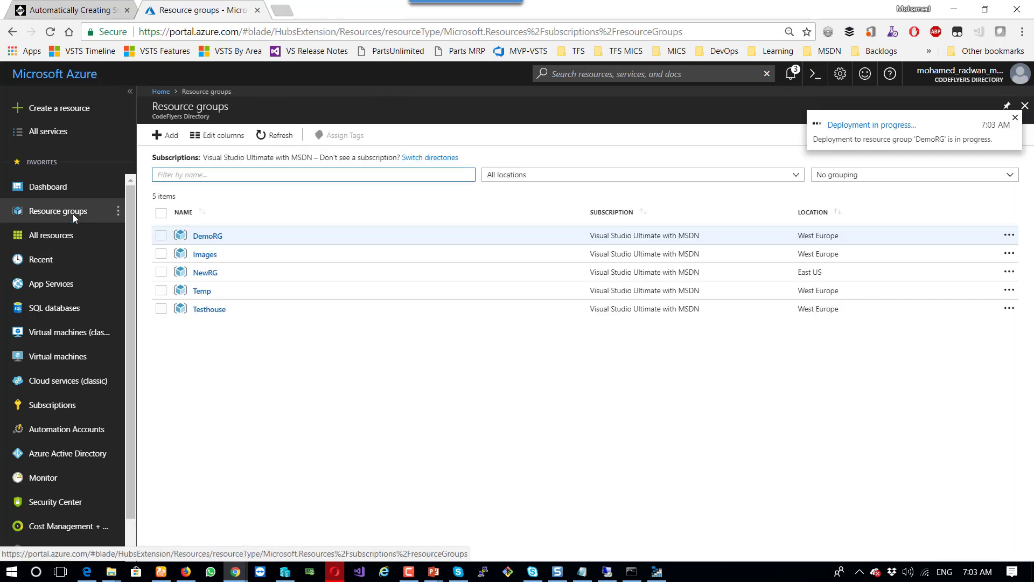
{"action": "left_click", "coordinate": [220, 239]}
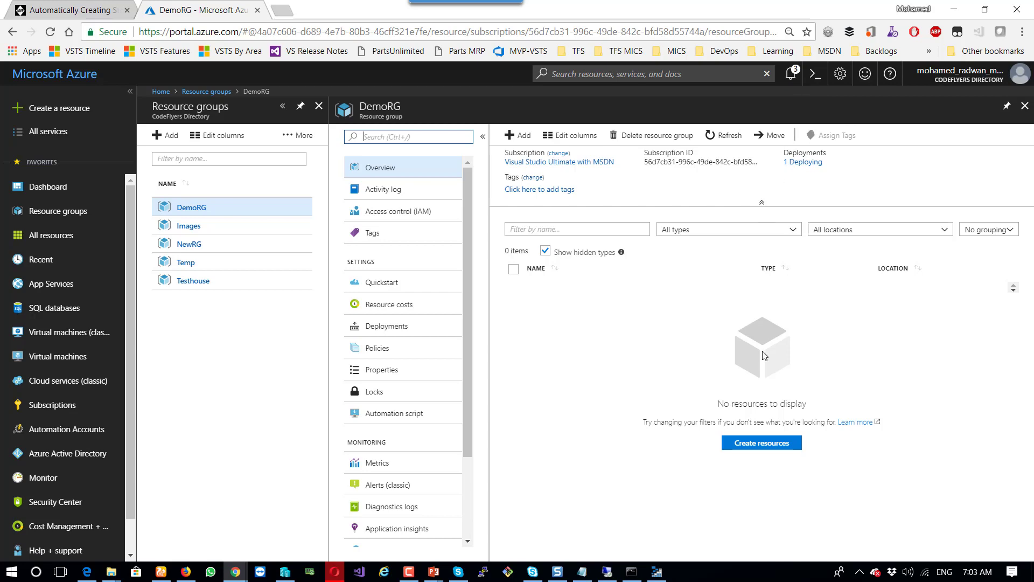
- Switch to Microsoft Azure Storage Explorer, maximize it, and expand and refresh the subscription's storage accounts
{"action": "left_click", "coordinate": [657, 571]}
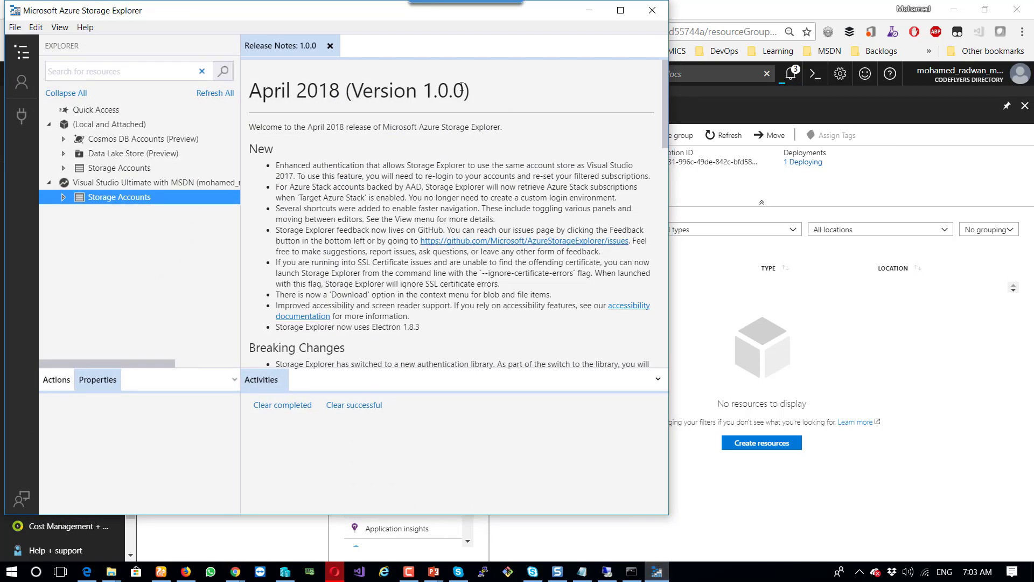
{"action": "double_click", "coordinate": [603, 9]}
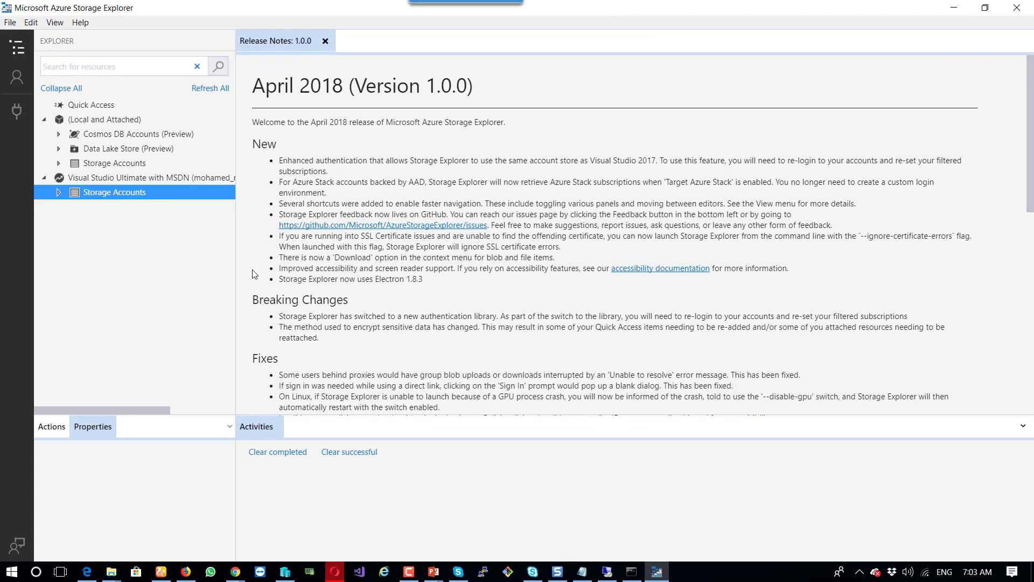
{"action": "left_click", "coordinate": [56, 192]}
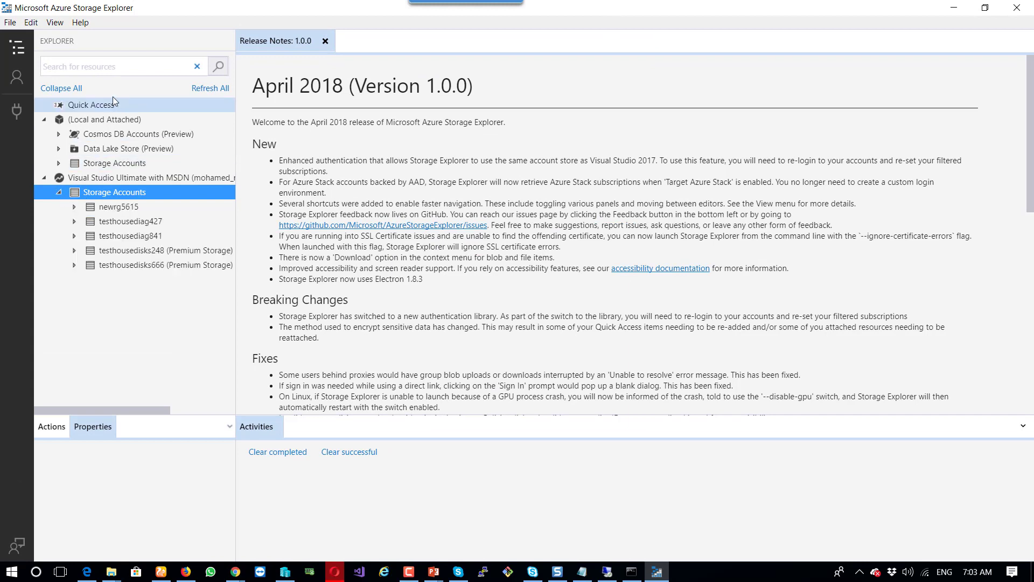
{"action": "right_click", "coordinate": [131, 189]}
{"action": "left_click", "coordinate": [157, 229]}
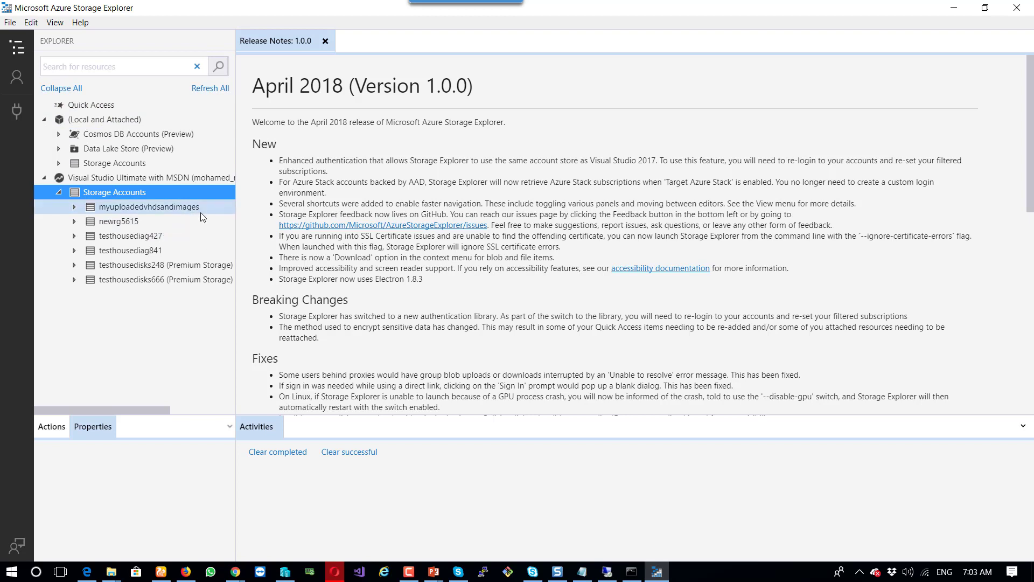
- Create a blob container named uploadedvhds in the myuploadedvhdsandimages storage account
{"action": "left_click", "coordinate": [170, 208]}
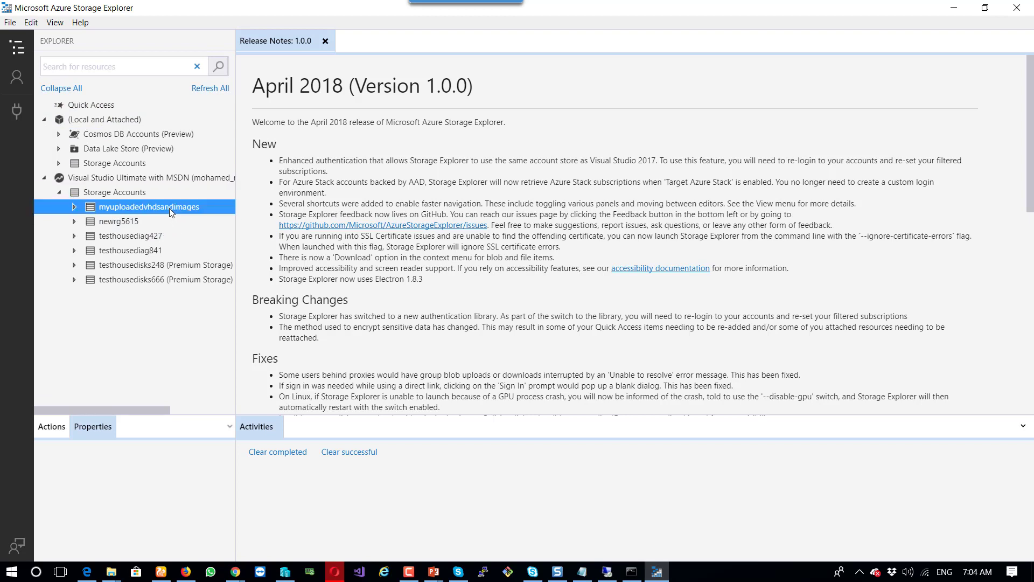
{"action": "left_click", "coordinate": [74, 208]}
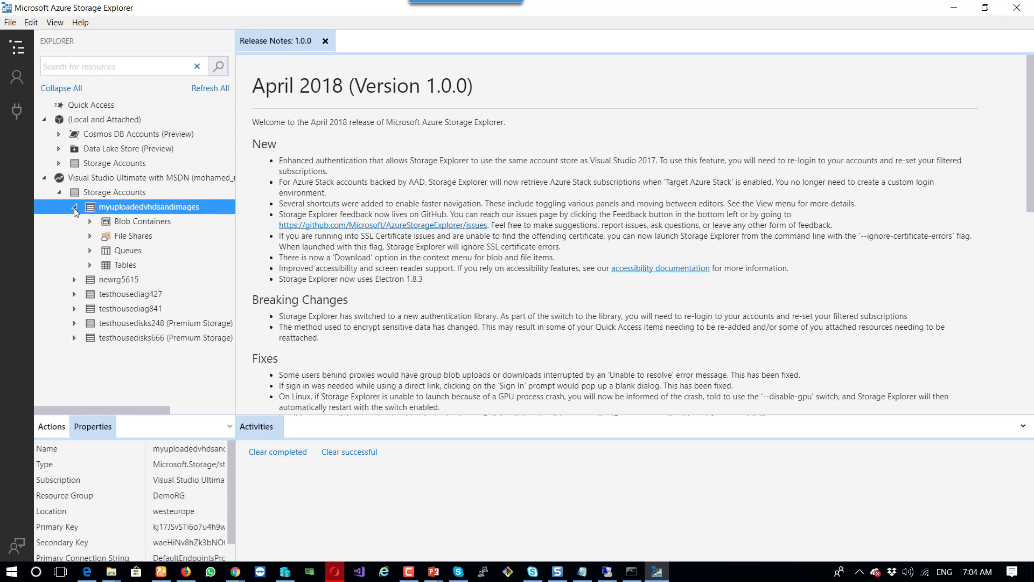
{"action": "double_click", "coordinate": [149, 223]}
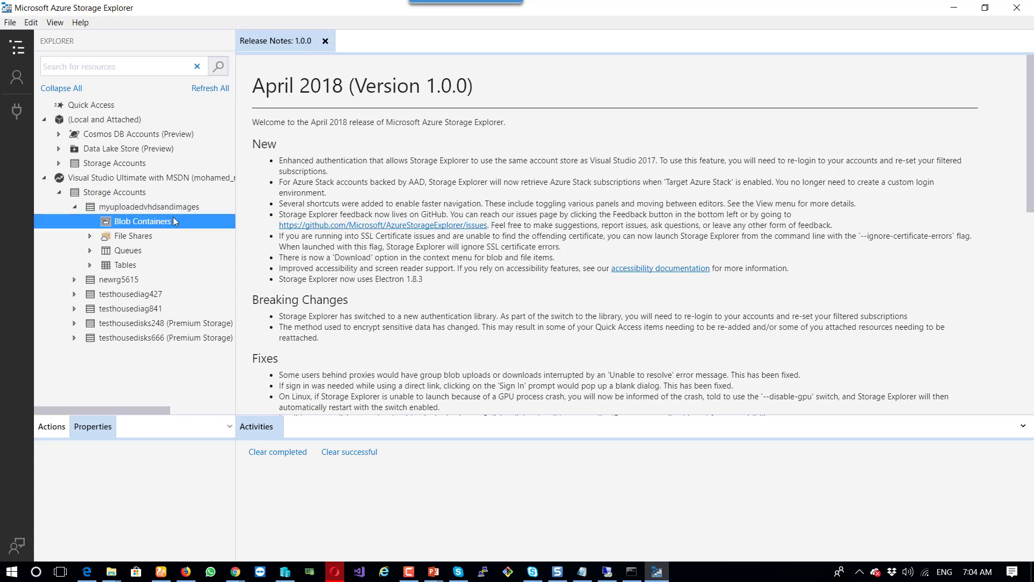
{"action": "right_click", "coordinate": [150, 221]}
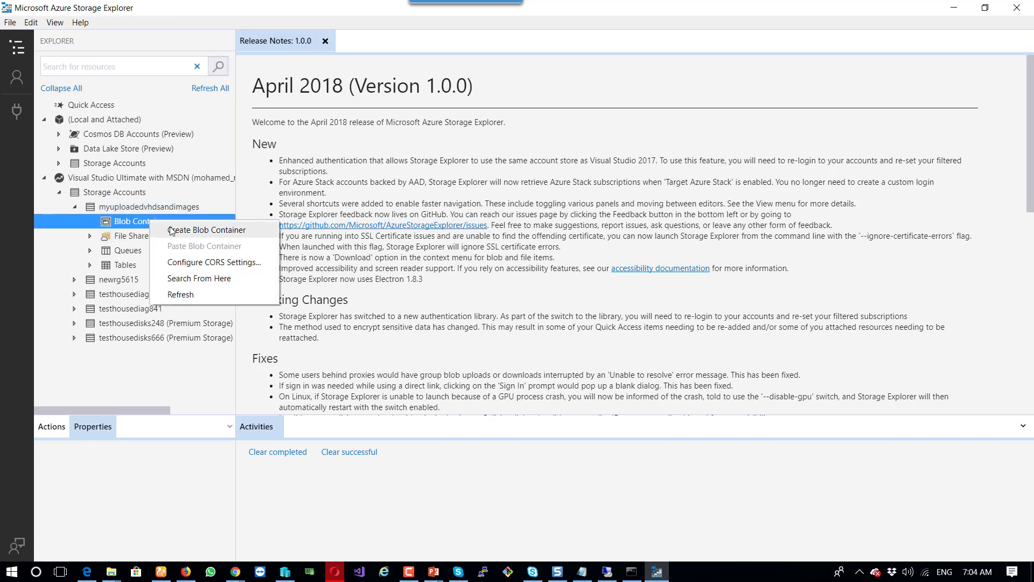
{"action": "left_click", "coordinate": [171, 230]}
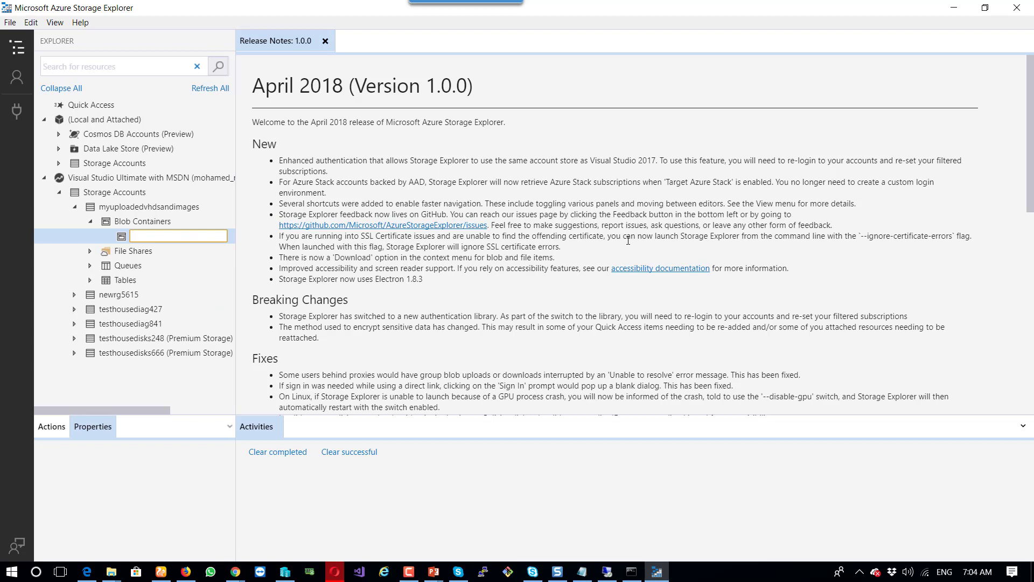
{"action": "type", "text": "U"}
{"action": "key", "text": "BackSpace"}
{"action": "type", "text": "uploadedvhds"}
{"action": "key", "text": "Return"}
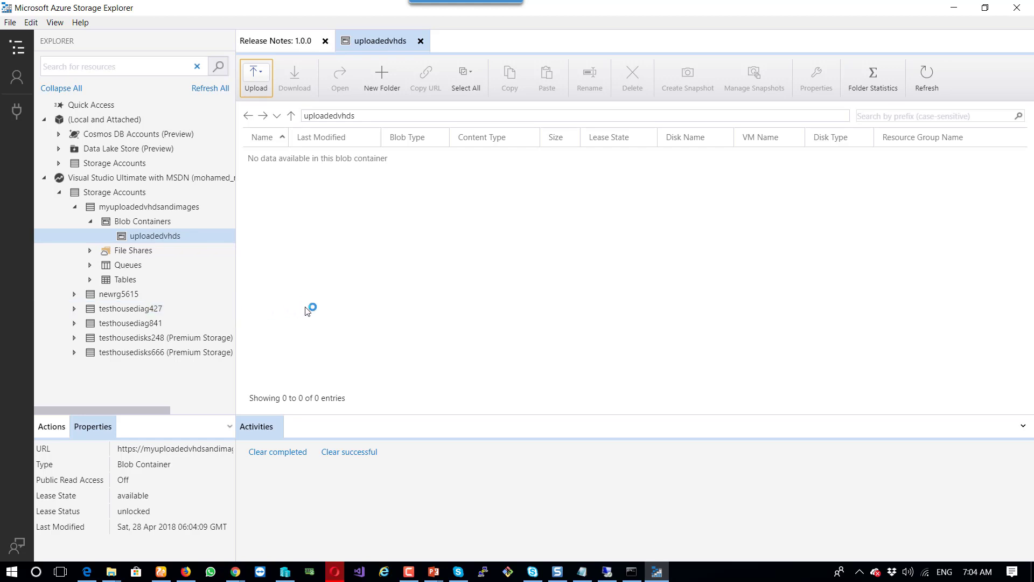
- Review the file upload options for the uploadedvhds container, including file selection and the Page Blob type, and cancel without uploading
{"action": "left_click", "coordinate": [259, 76]}
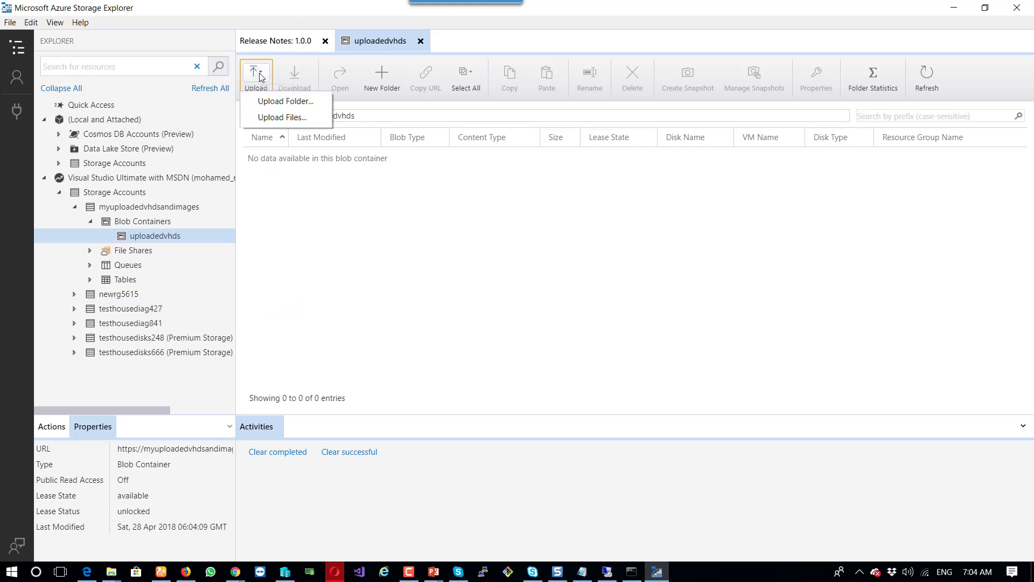
{"action": "left_click", "coordinate": [282, 118]}
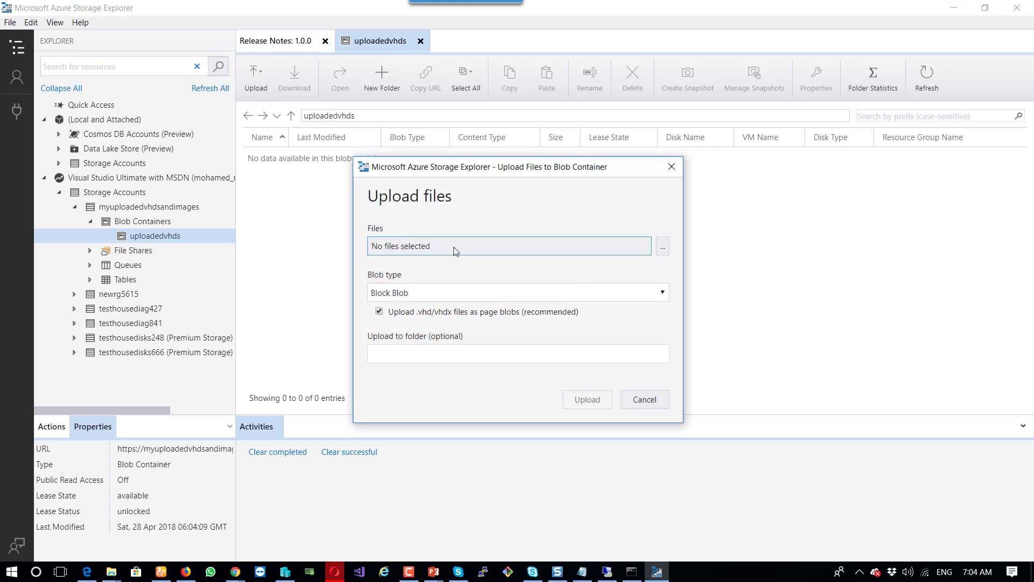
{"action": "left_click", "coordinate": [455, 247]}
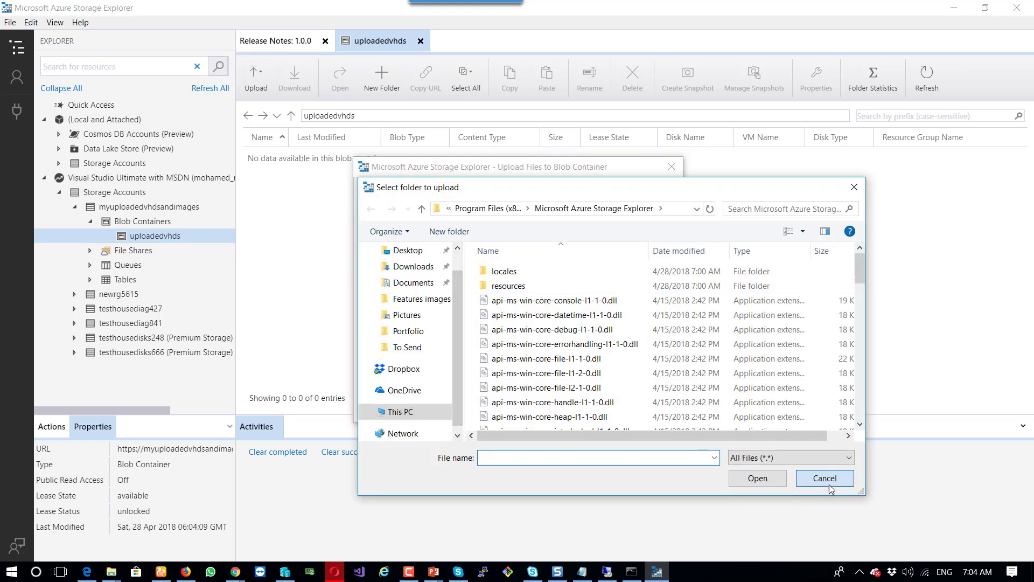
{"action": "left_click", "coordinate": [829, 484]}
{"action": "left_click", "coordinate": [425, 296]}
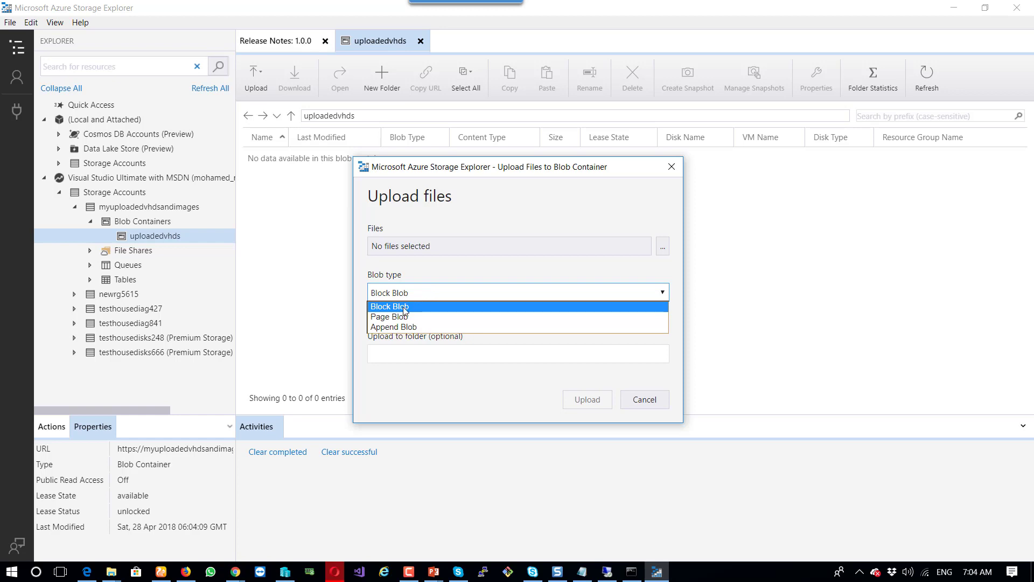
{"action": "left_click", "coordinate": [404, 317]}
{"action": "left_click", "coordinate": [431, 296]}
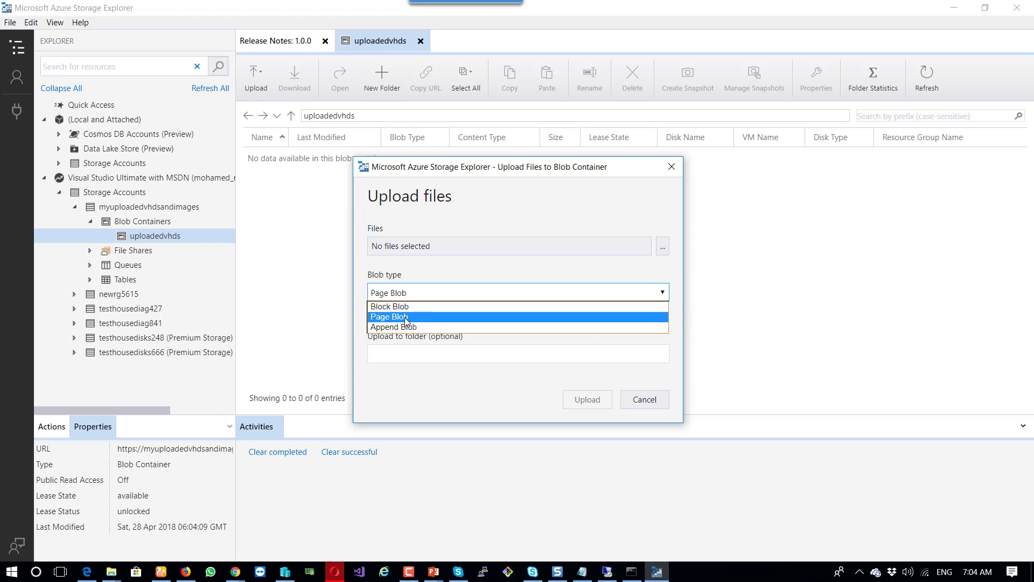
{"action": "left_click", "coordinate": [492, 221]}
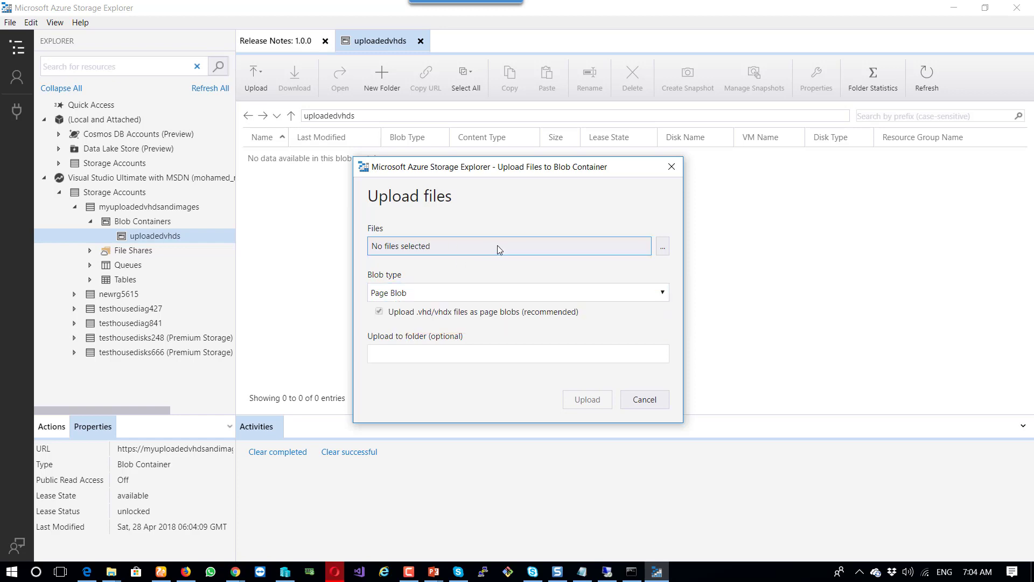
{"action": "left_click", "coordinate": [647, 404]}
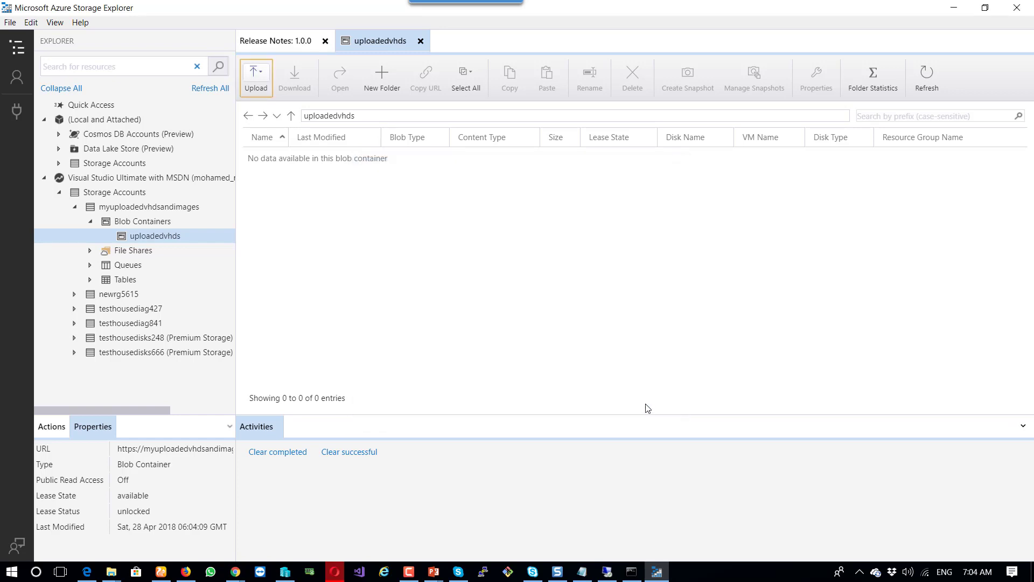
- Review the shared access signature options for the myuploadedvhdsandimages storage account and cancel without creating one
{"action": "left_click", "coordinate": [155, 221]}
{"action": "right_click", "coordinate": [155, 221]}
{"action": "right_click", "coordinate": [153, 207]}
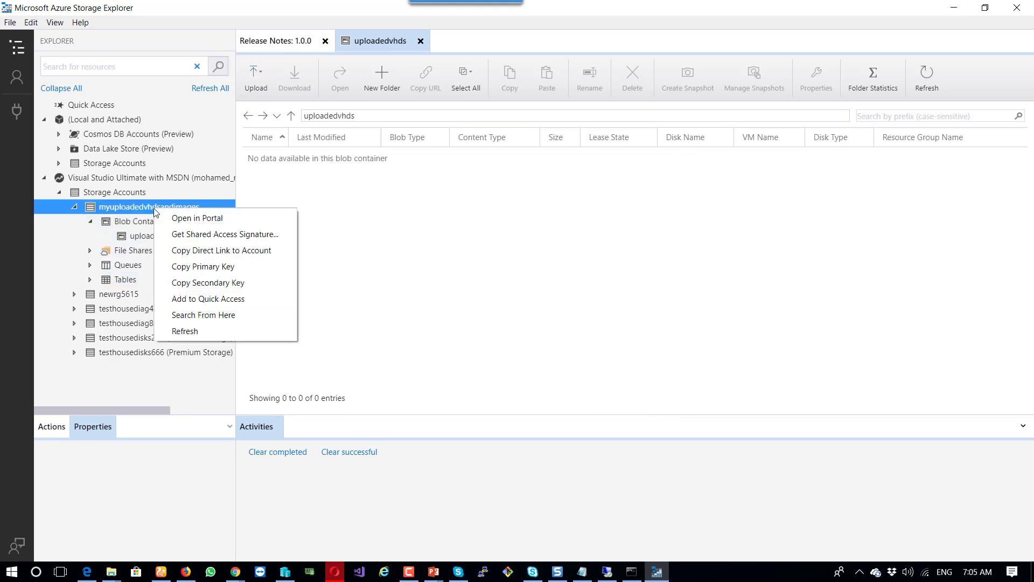
{"action": "left_click", "coordinate": [190, 236]}
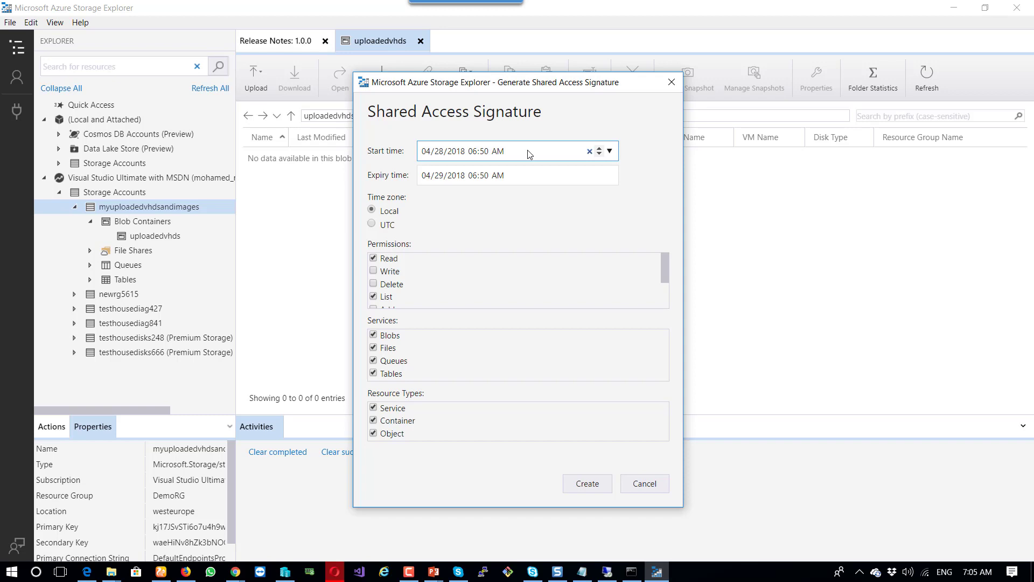
{"action": "left_click", "coordinate": [644, 484]}
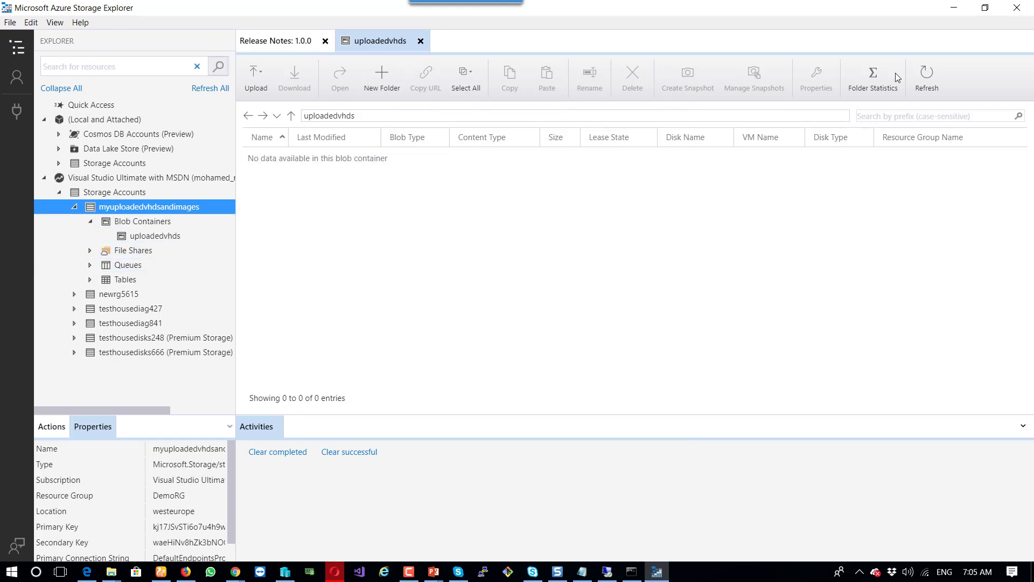
- Return to the blog guide in the browser and review its items on creating a local VM and converting VHDX to VHD
{"action": "left_click", "coordinate": [954, 9]}
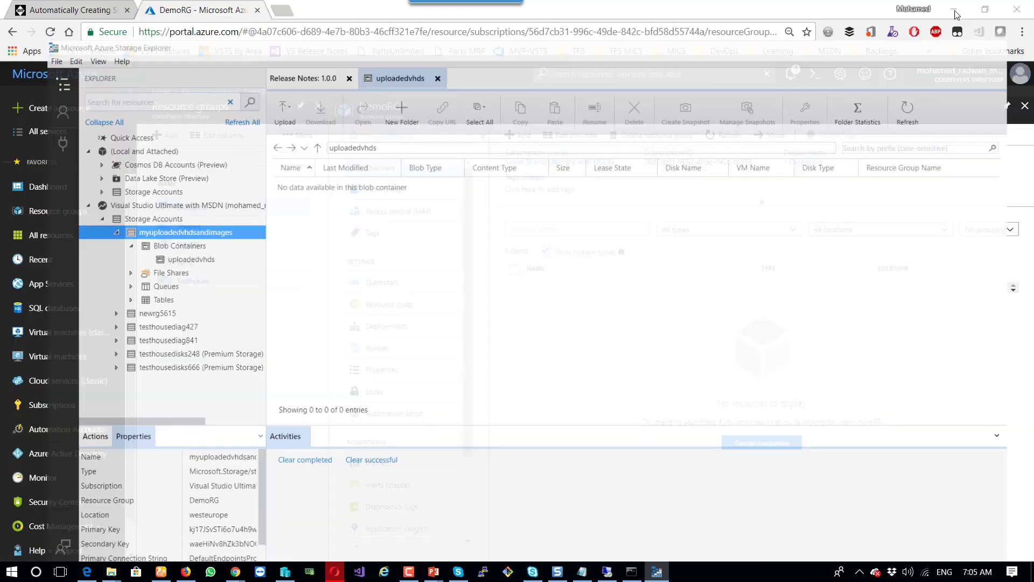
{"action": "left_click", "coordinate": [61, 17]}
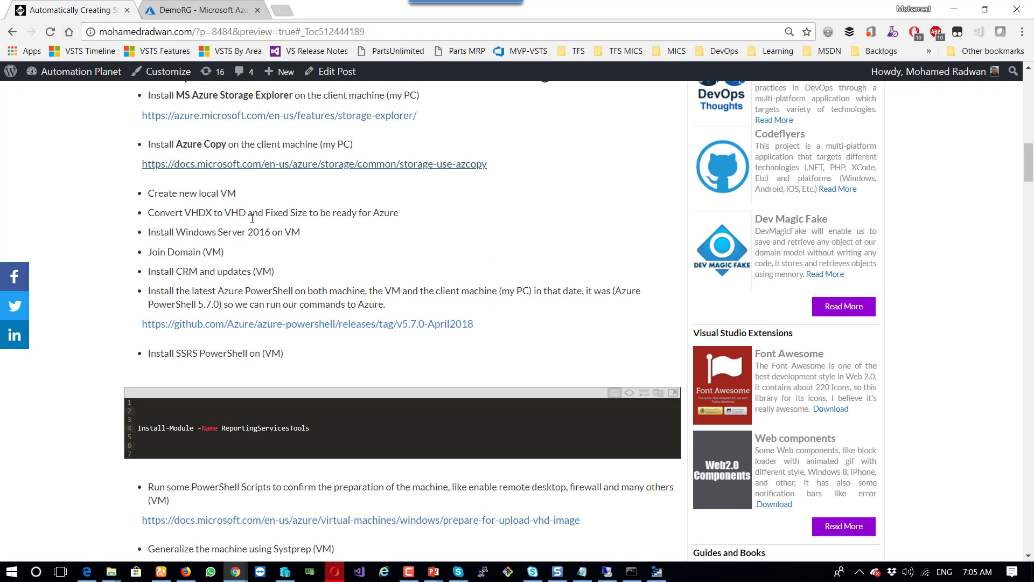
{"action": "left_click_drag", "start_coordinate": [236, 193], "coordinate": [149, 192]}
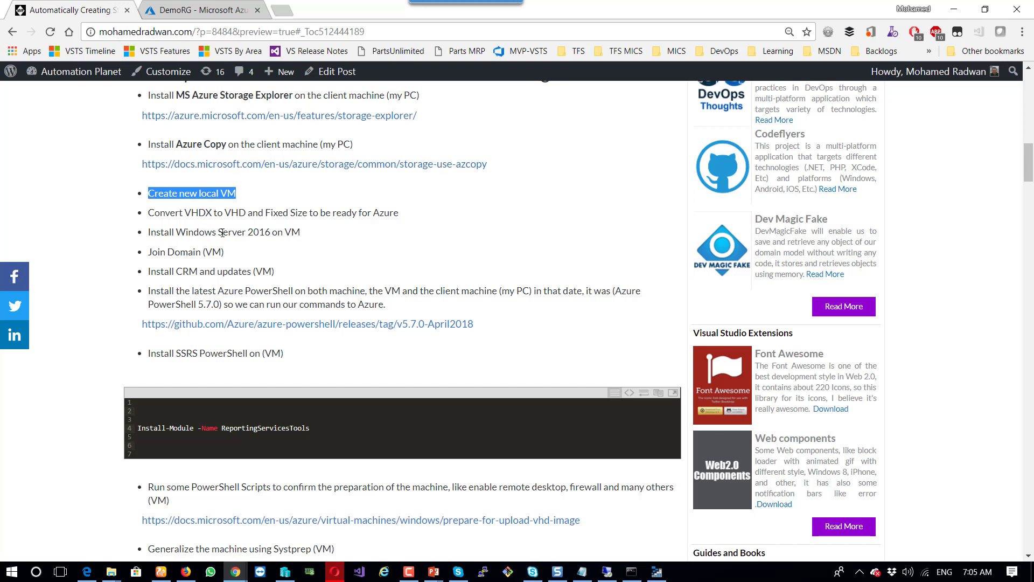
{"action": "left_click", "coordinate": [187, 215]}
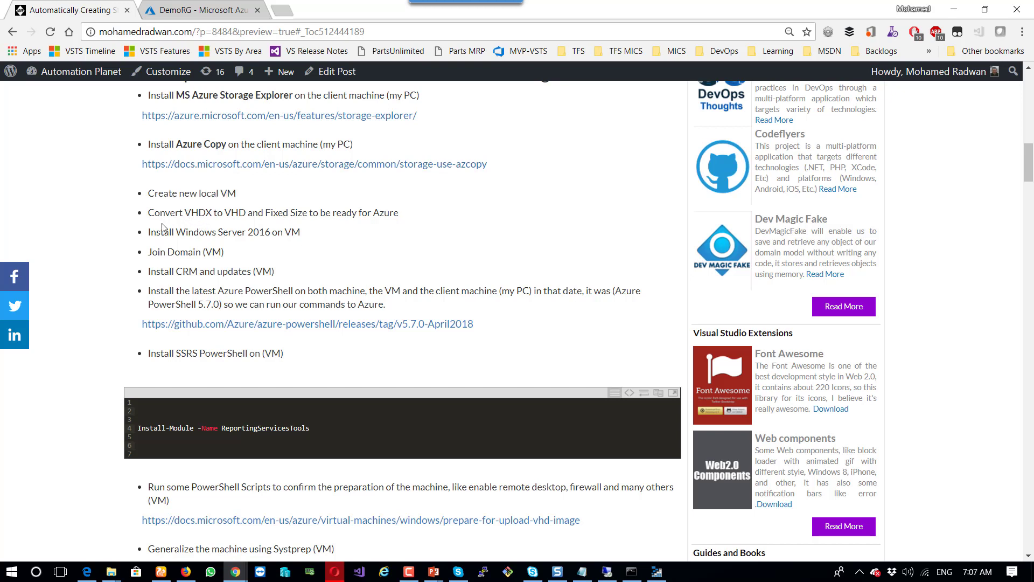
{"action": "left_click_drag", "start_coordinate": [154, 214], "coordinate": [254, 214]}
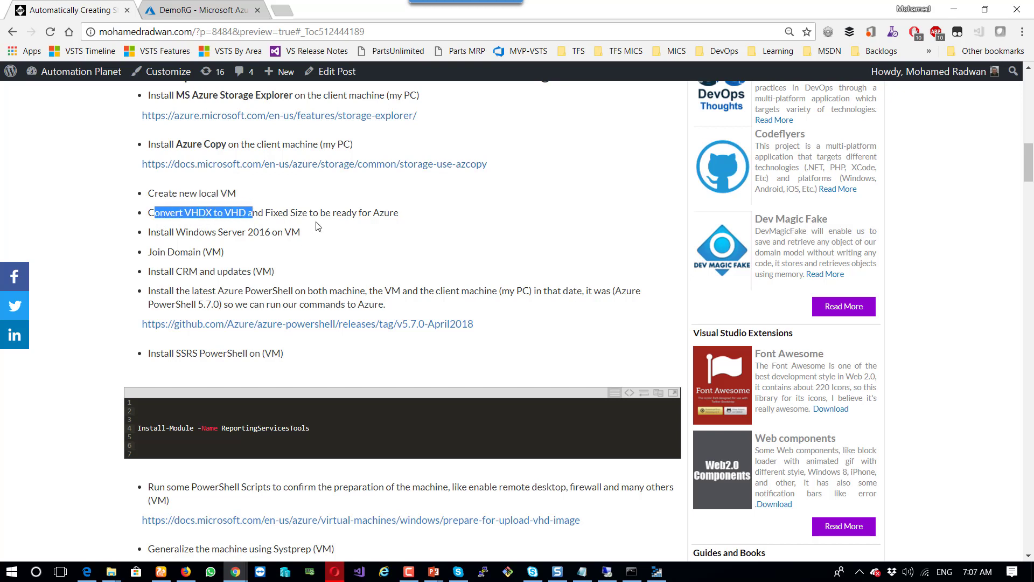
{"action": "left_click", "coordinate": [318, 226]}
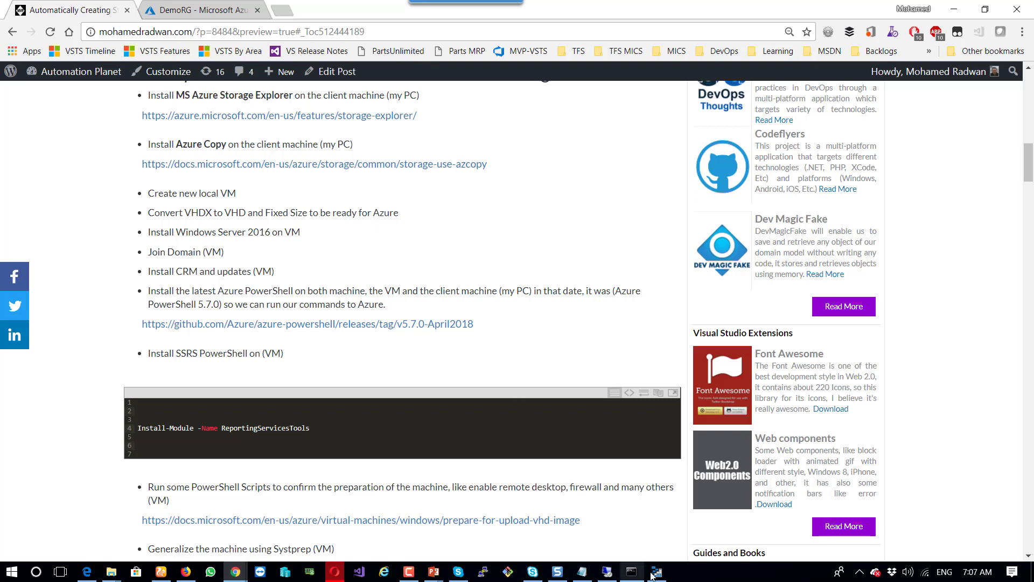
- Switch to Hyper-V Manager and choose VSALM2017-MR.vhdx from E:\VMs\VSALM2017-MR\Virtual Hard Disks as the disk for the Edit Virtual Hard Disk Wizard
{"action": "left_click", "coordinate": [292, 575]}
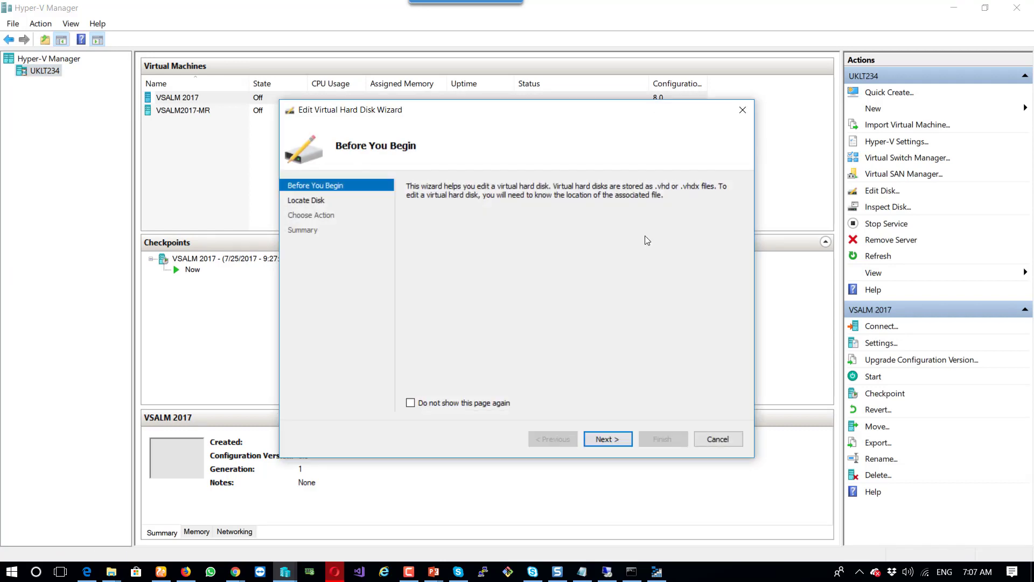
{"action": "left_click", "coordinate": [606, 437]}
{"action": "left_click", "coordinate": [716, 205]}
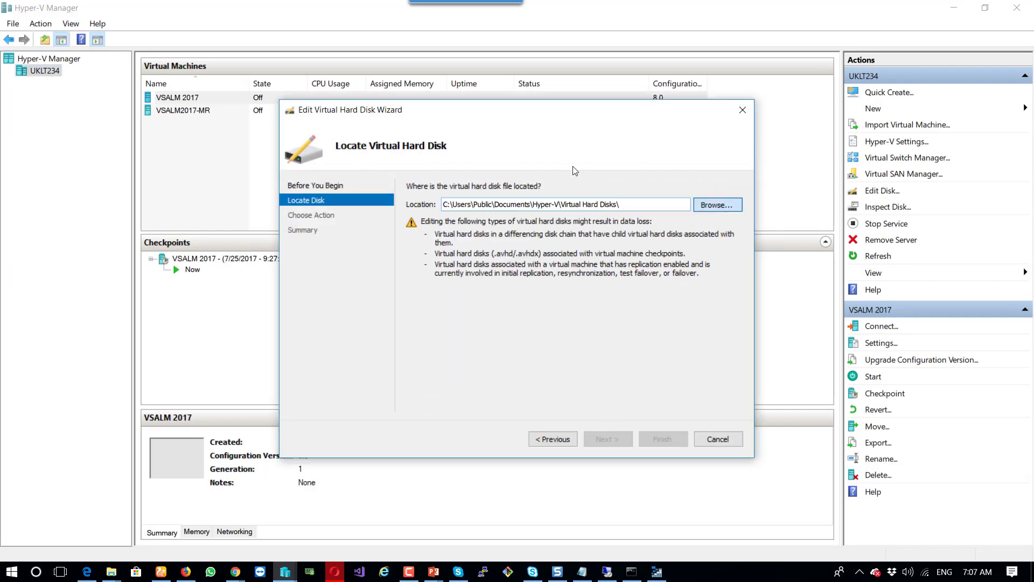
{"action": "type", "text": "C:\\VMs\\VSALM2017-MR\\Virtual Hard Disks"}
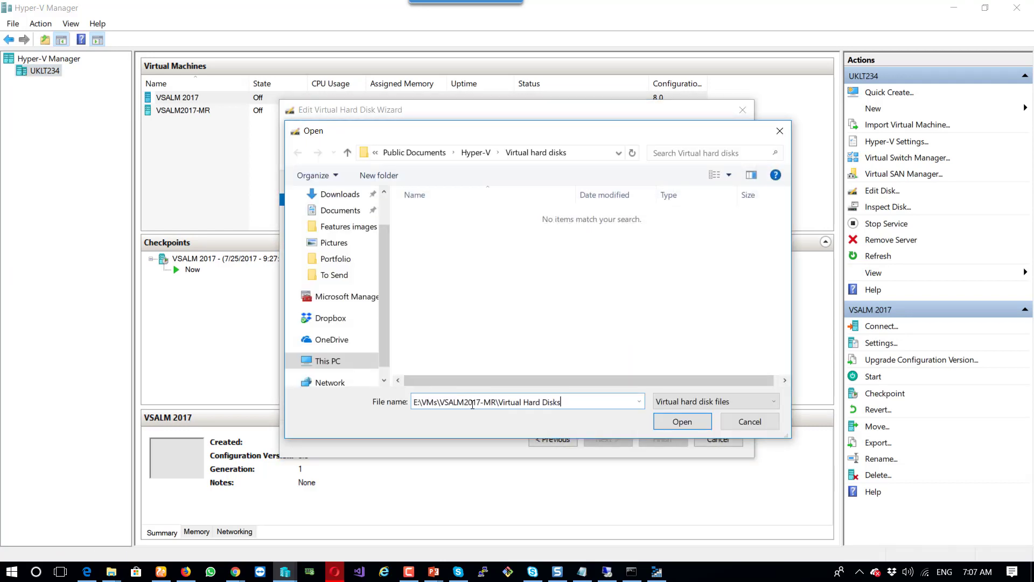
{"action": "left_click", "coordinate": [661, 422]}
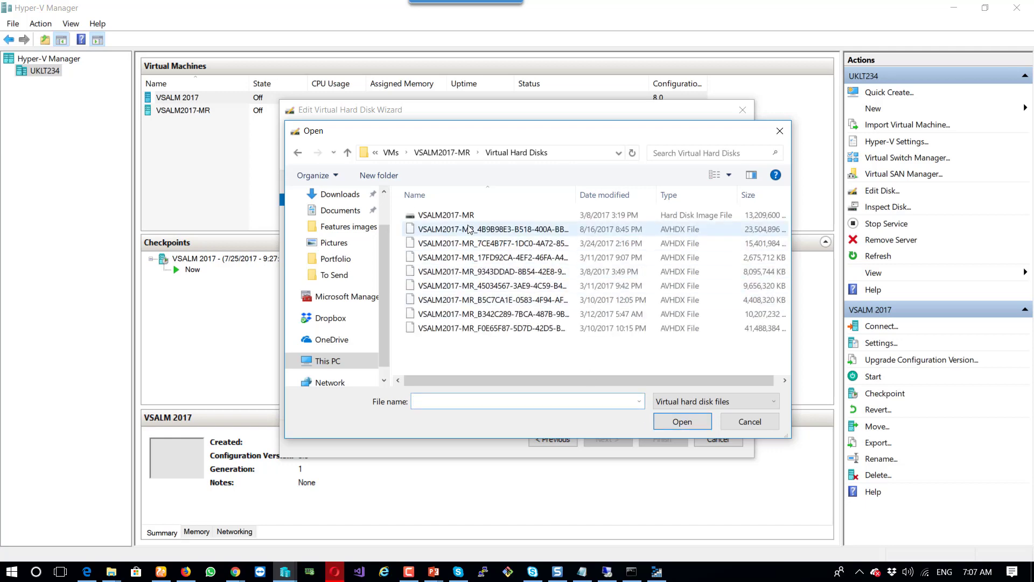
{"action": "double_click", "coordinate": [446, 215]}
{"action": "left_click", "coordinate": [601, 438]}
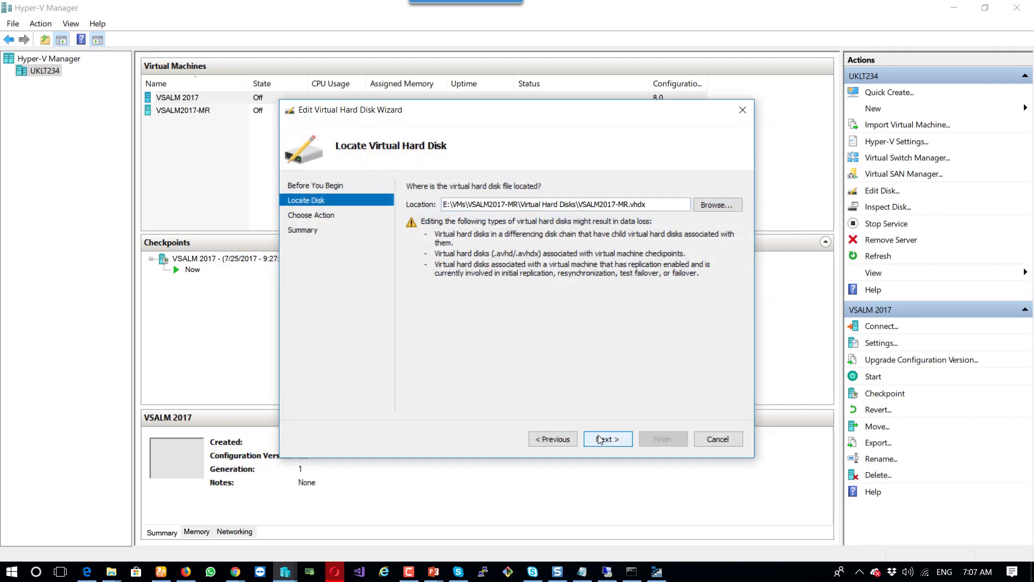
- Set the disk action to Convert with VHD format and Fixed size, cancel the wizard, and close Hyper-V Manager
{"action": "left_click", "coordinate": [437, 243]}
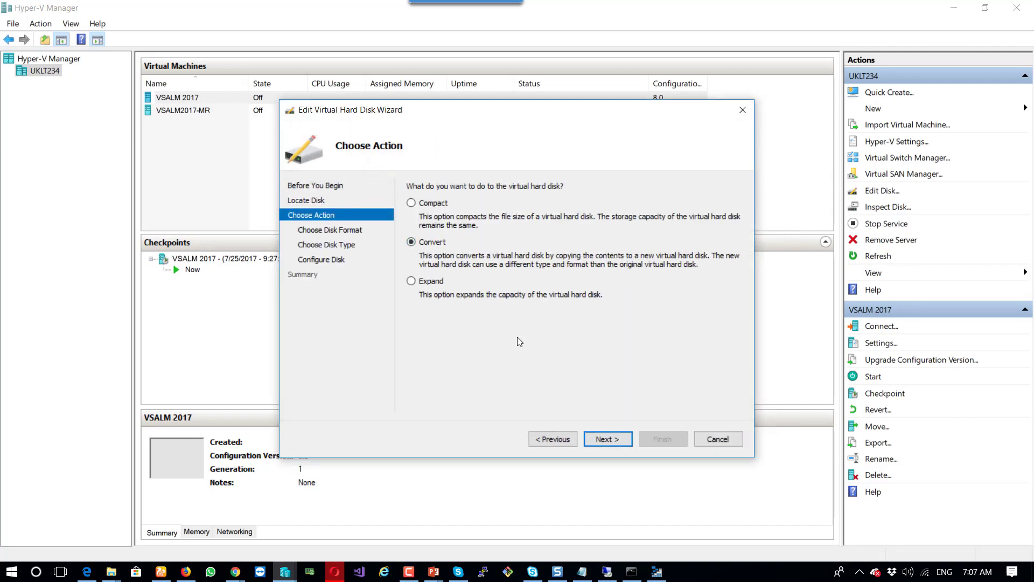
{"action": "left_click", "coordinate": [598, 434]}
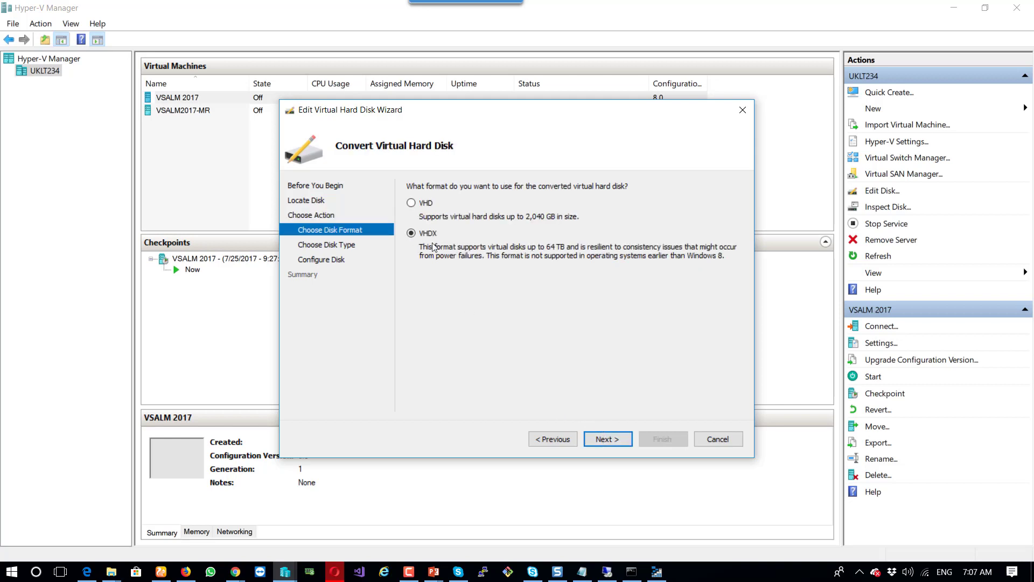
{"action": "left_click", "coordinate": [430, 209]}
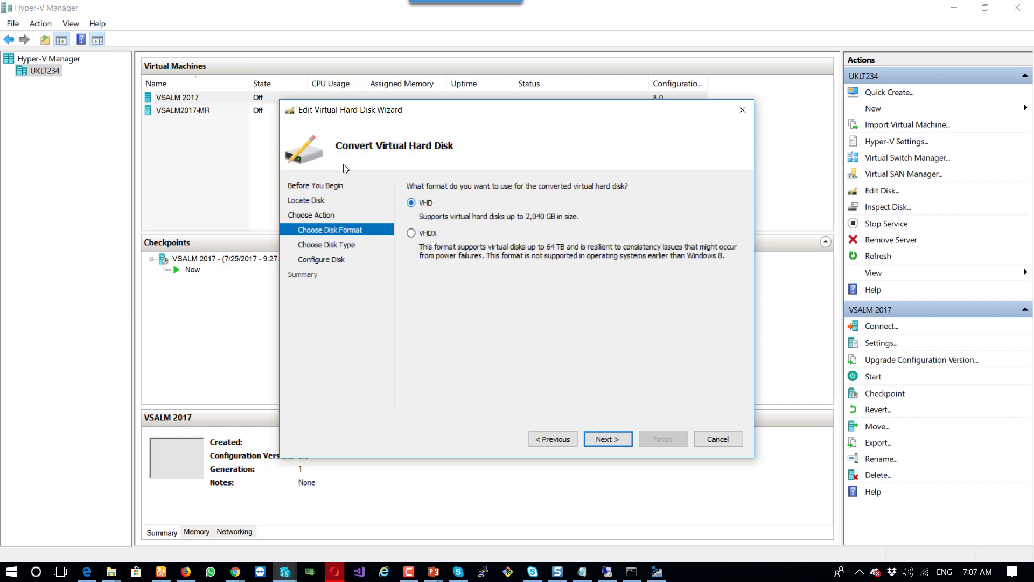
{"action": "left_click", "coordinate": [603, 431]}
{"action": "left_click", "coordinate": [434, 203]}
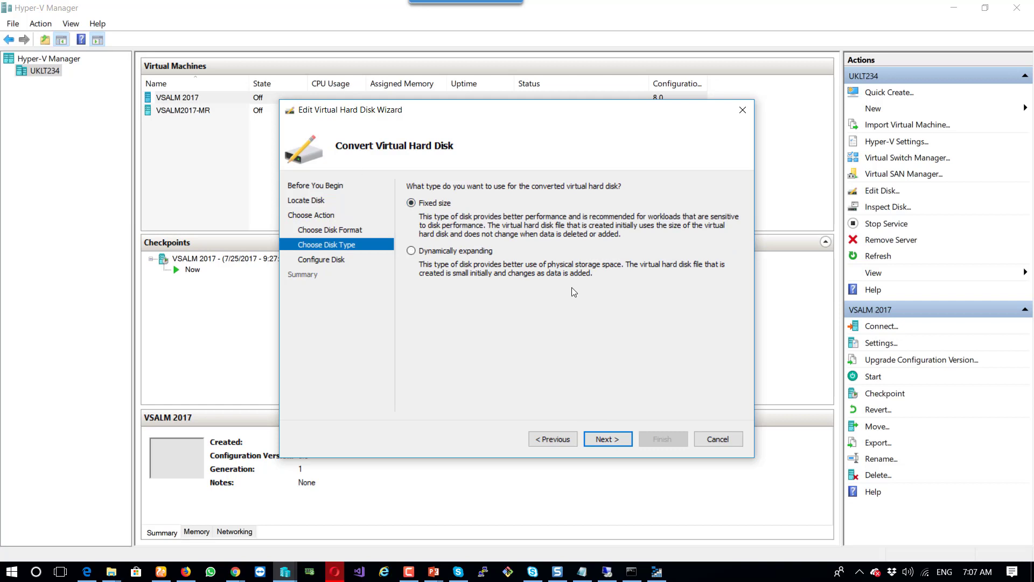
{"action": "left_click", "coordinate": [718, 439]}
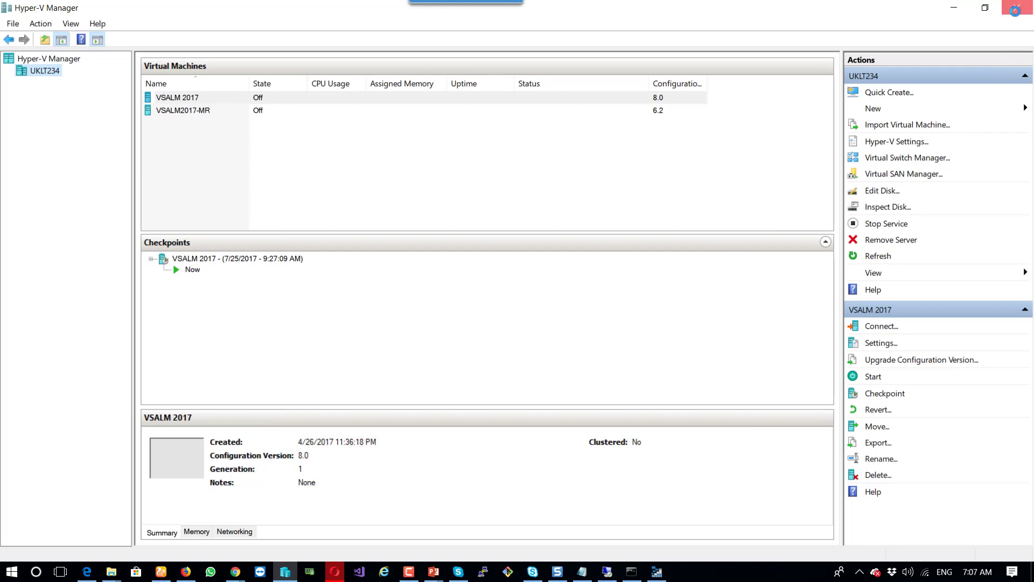
{"action": "left_click", "coordinate": [1017, 8]}
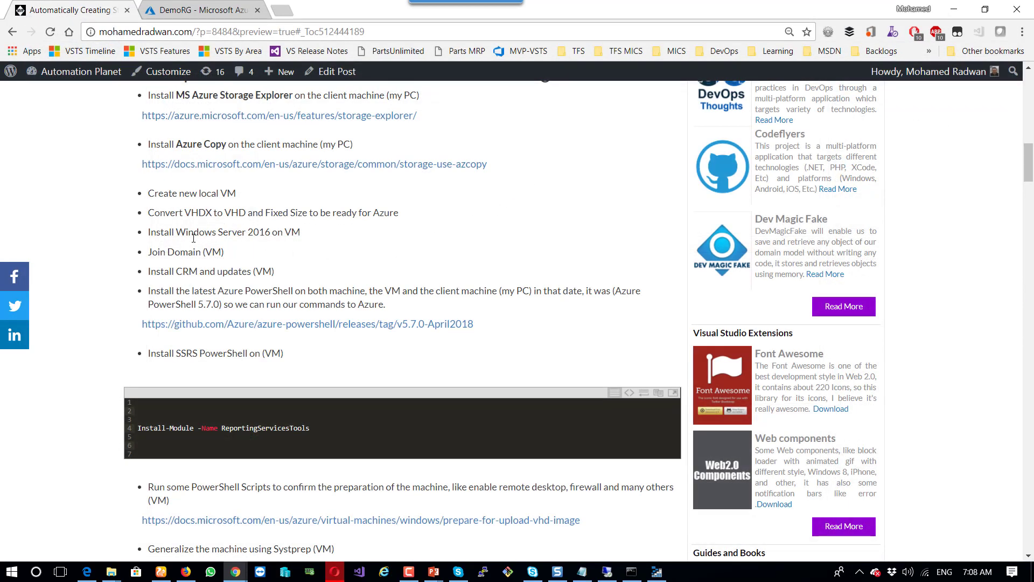
- Review the guide's items on installing Windows Server 2016, joining the domain, and installing CRM and updates on the VM
{"action": "left_click_drag", "start_coordinate": [167, 232], "coordinate": [302, 230]}
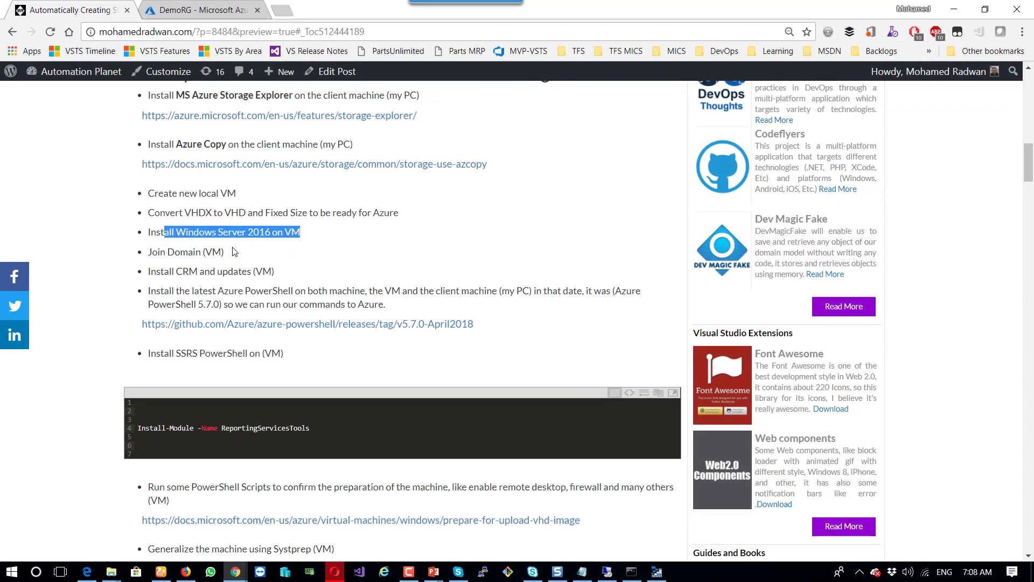
{"action": "left_click_drag", "start_coordinate": [168, 253], "coordinate": [225, 252]}
{"action": "left_click_drag", "start_coordinate": [165, 272], "coordinate": [272, 272]}
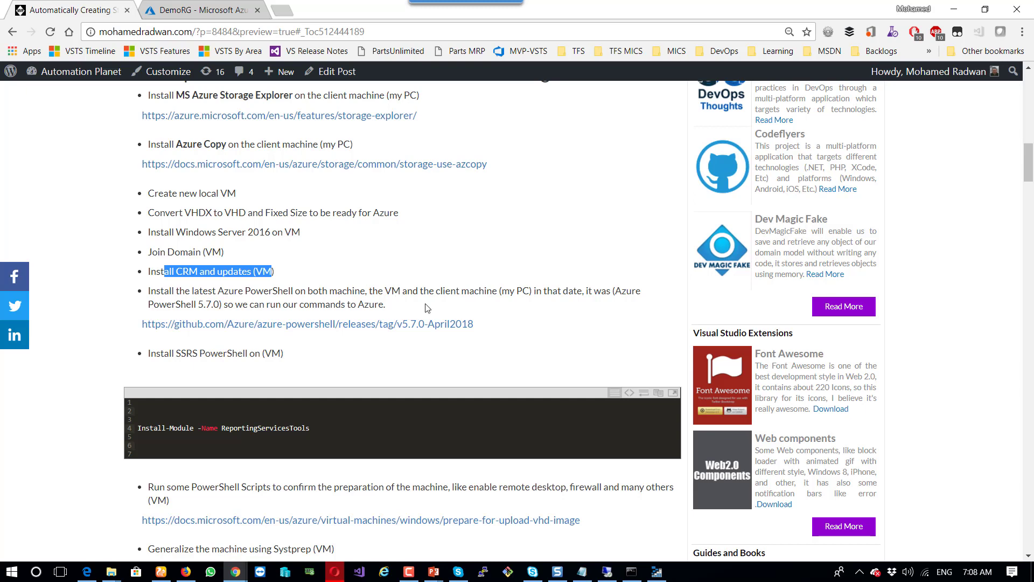
- Open the guide's Azure PowerShell v5.7.0-April2018 release link in a new tab and highlight the azure-powershell-x86.5.7.0.msi asset
{"action": "right_click", "coordinate": [362, 324]}
{"action": "left_click", "coordinate": [371, 334]}
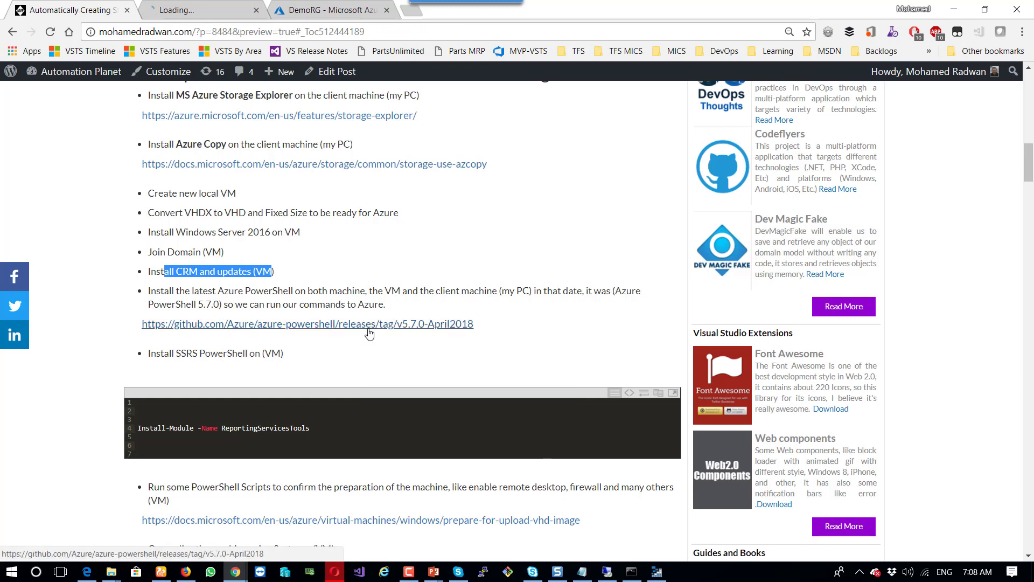
{"action": "left_click", "coordinate": [226, 14]}
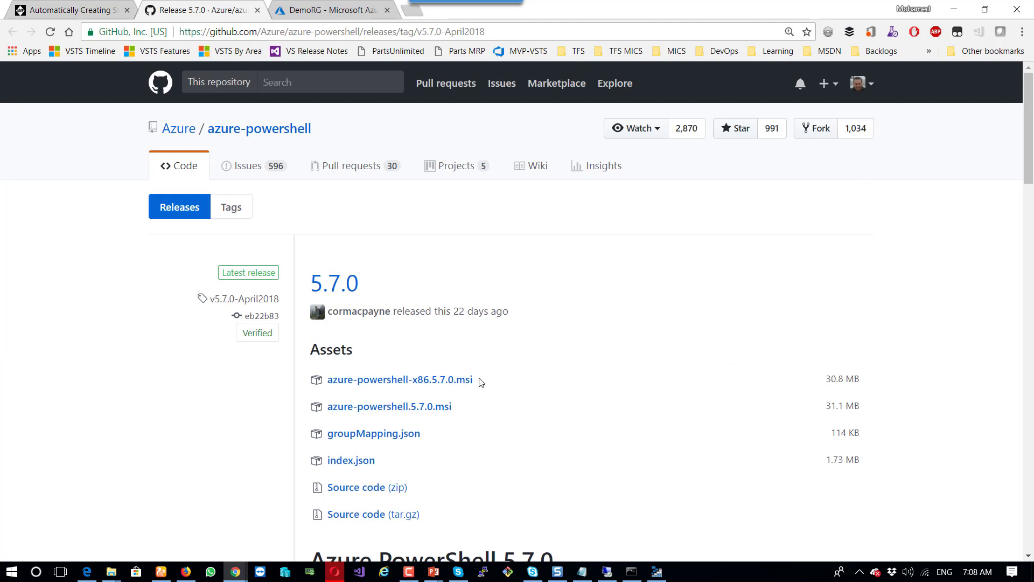
{"action": "left_click_drag", "start_coordinate": [490, 384], "coordinate": [326, 380]}
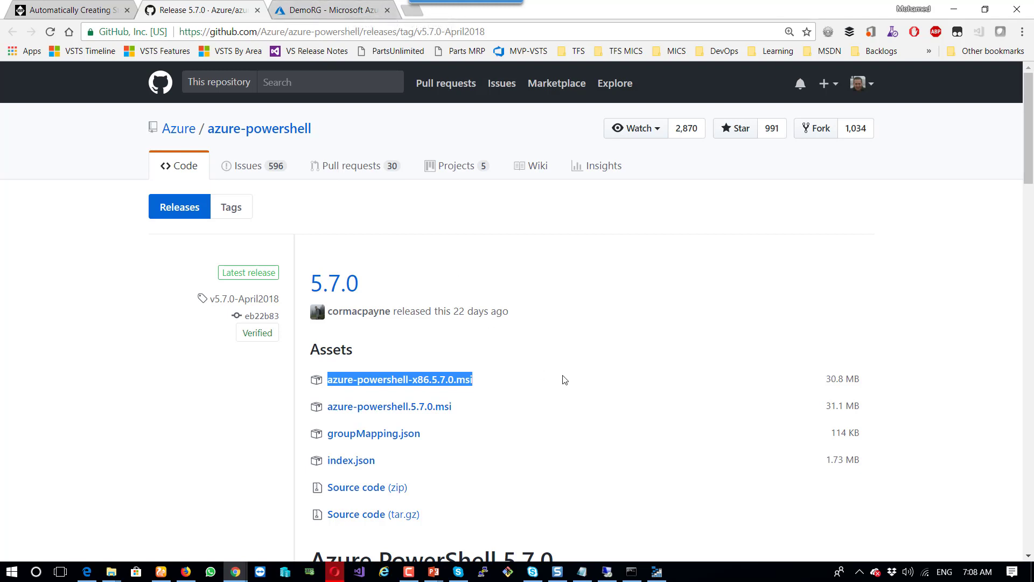
- Open Control Panel, search it for "add remove", and open the list of installed programs
{"action": "key", "text": "super"}
{"action": "type", "text": "co"}
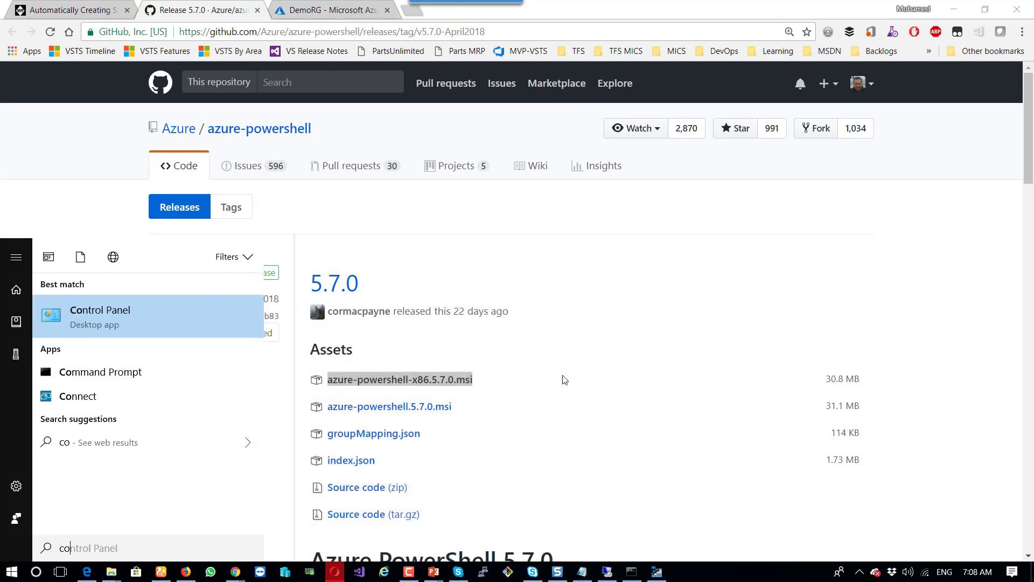
{"action": "type", "text": "n"}
{"action": "key", "text": "Return"}
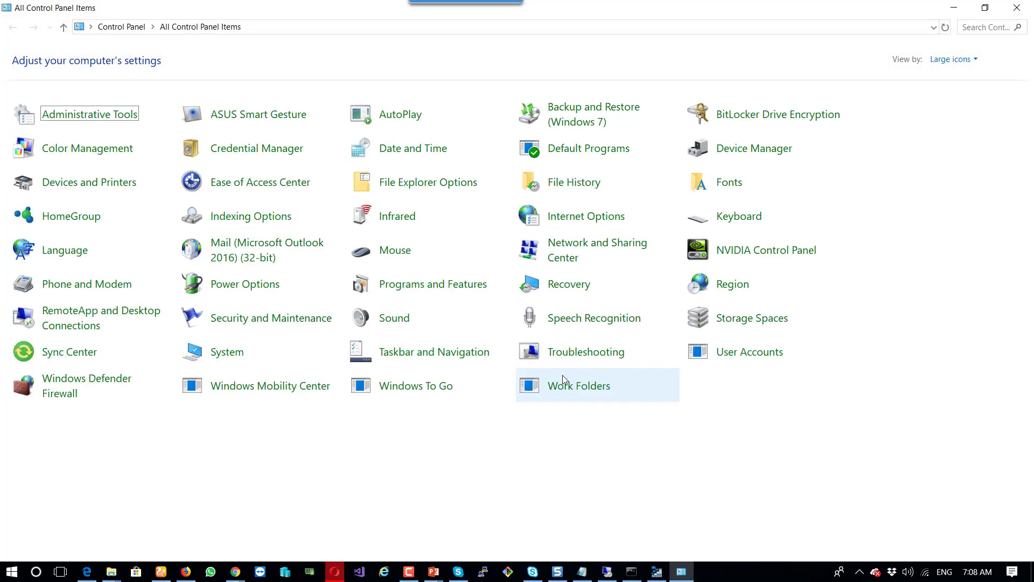
{"action": "left_click", "coordinate": [968, 27]}
{"action": "type", "text": "add"}
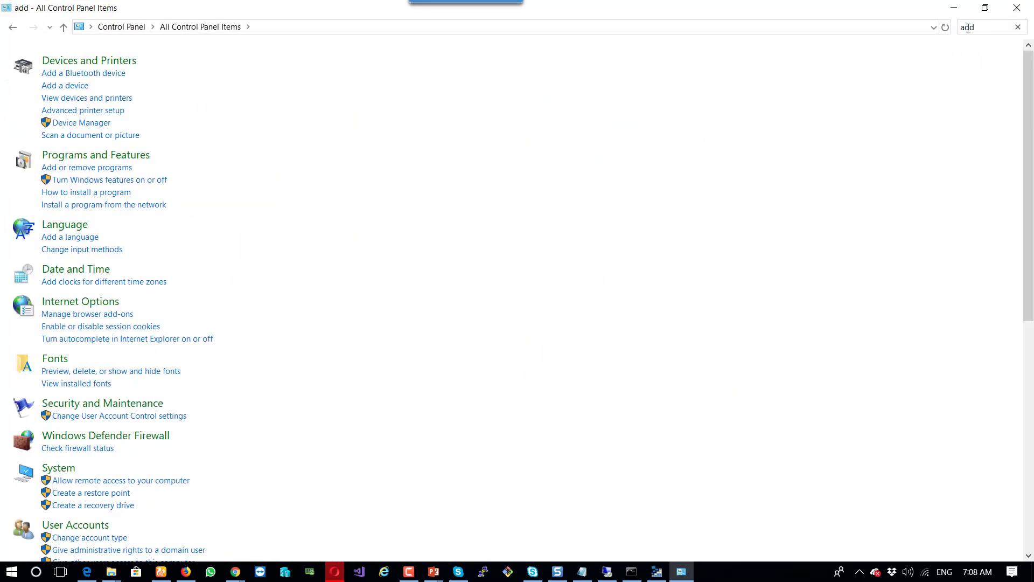
{"action": "type", "text": " remove"}
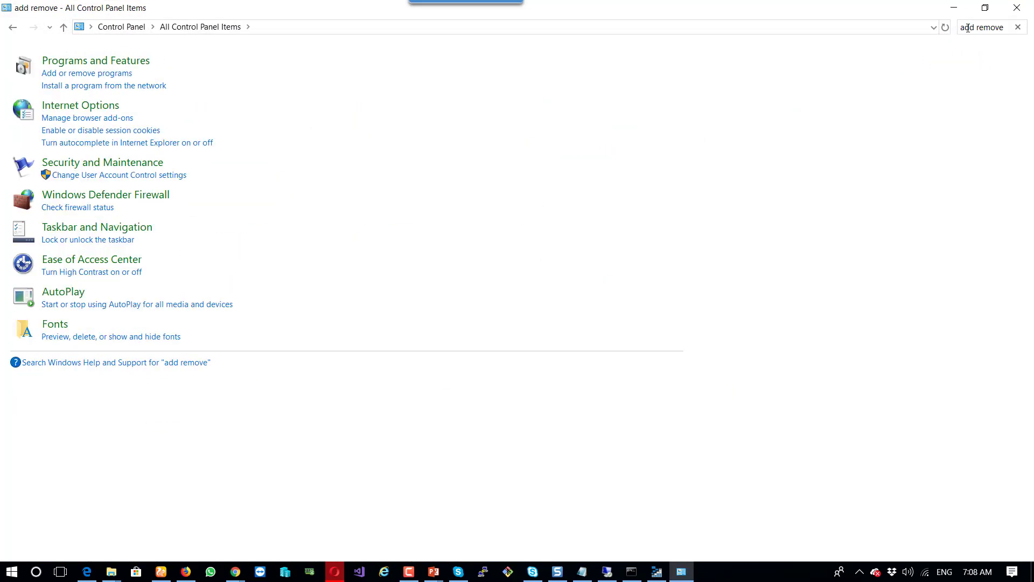
{"action": "left_click", "coordinate": [107, 73]}
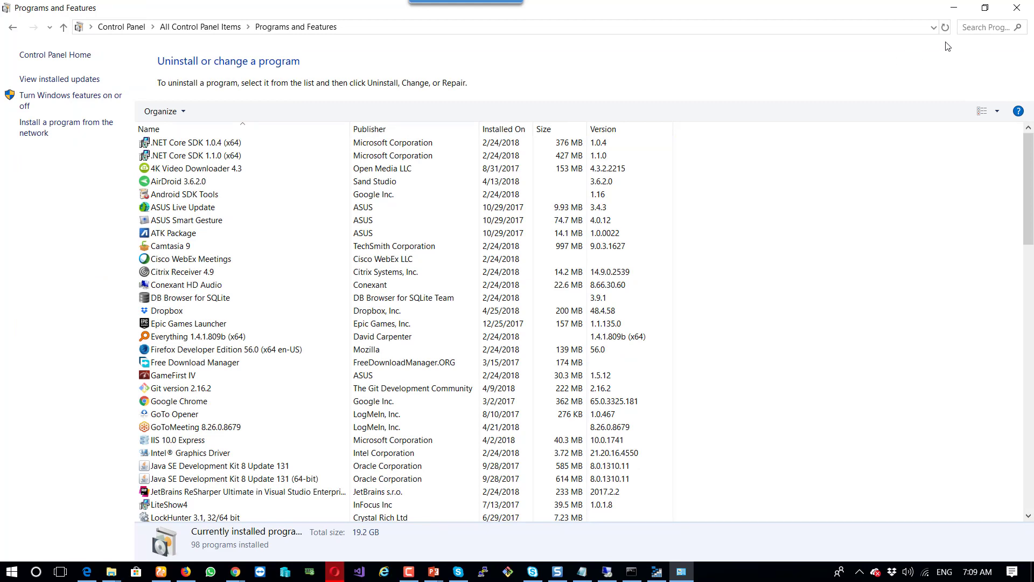
- Filter the installed programs by "power" to check the Azure PowerShell version, and minimize the window
{"action": "left_click", "coordinate": [969, 27]}
{"action": "type", "text": "power"}
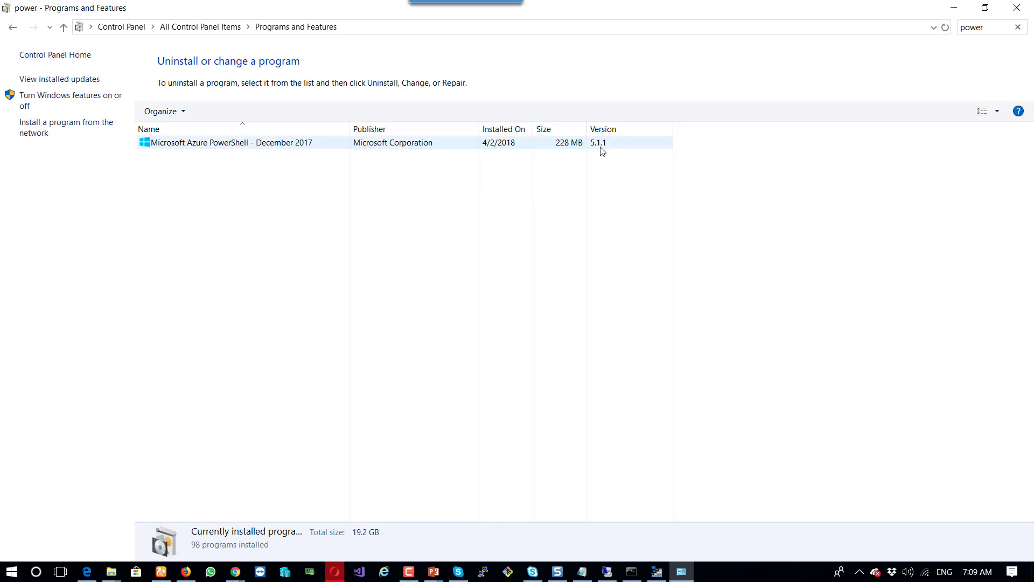
{"action": "left_click", "coordinate": [953, 8]}
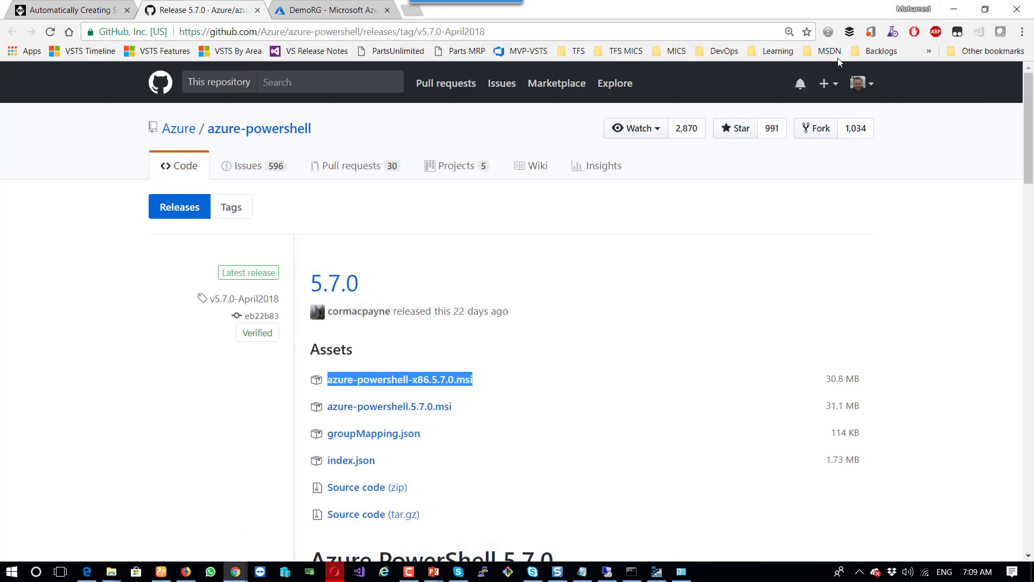
- Close the Azure PowerShell release page and highlight the guide's item on installing SSRS PowerShell on the VM
{"action": "left_click", "coordinate": [619, 315]}
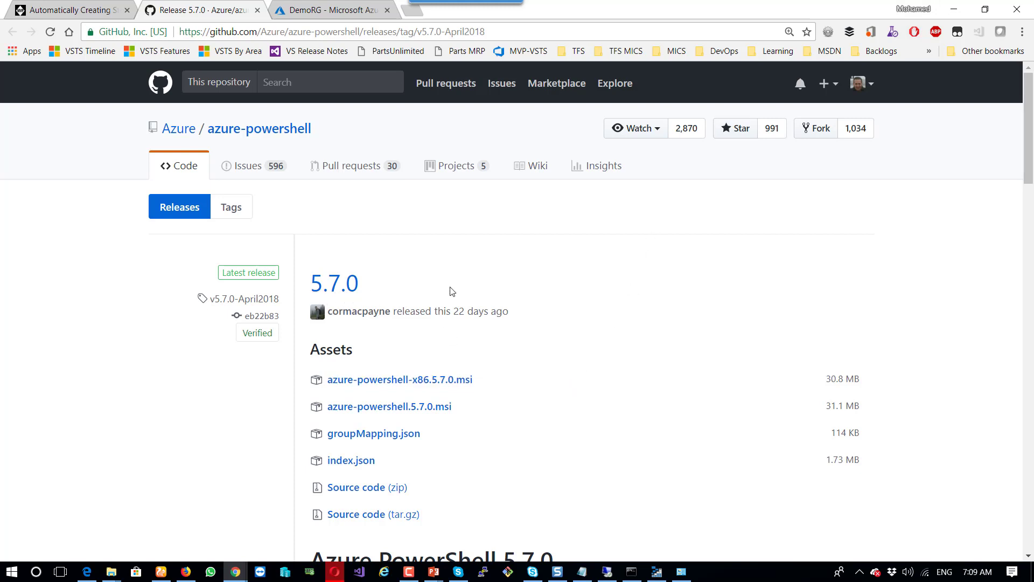
{"action": "key", "text": "ctrl+w"}
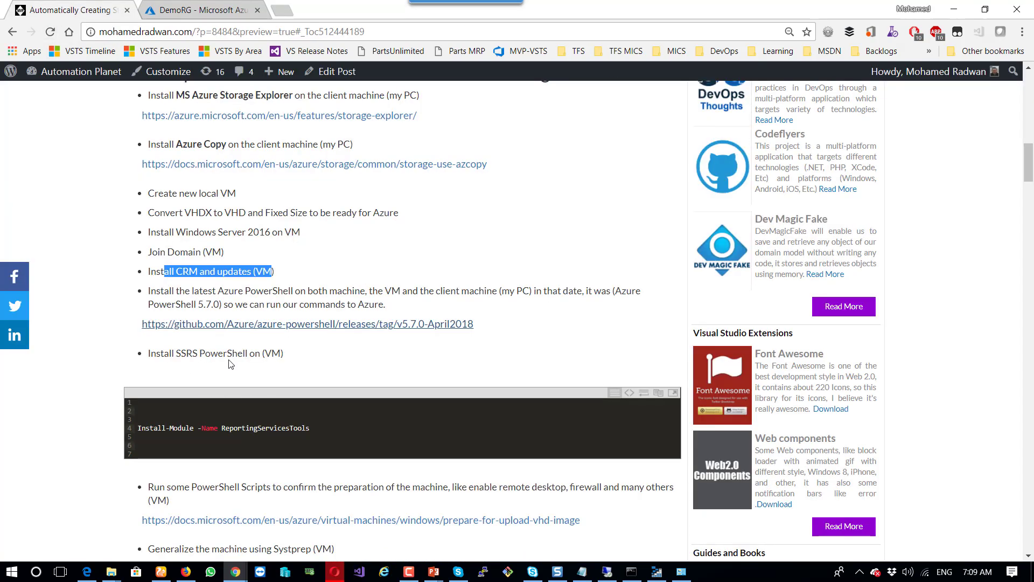
{"action": "left_click_drag", "start_coordinate": [287, 354], "coordinate": [149, 353]}
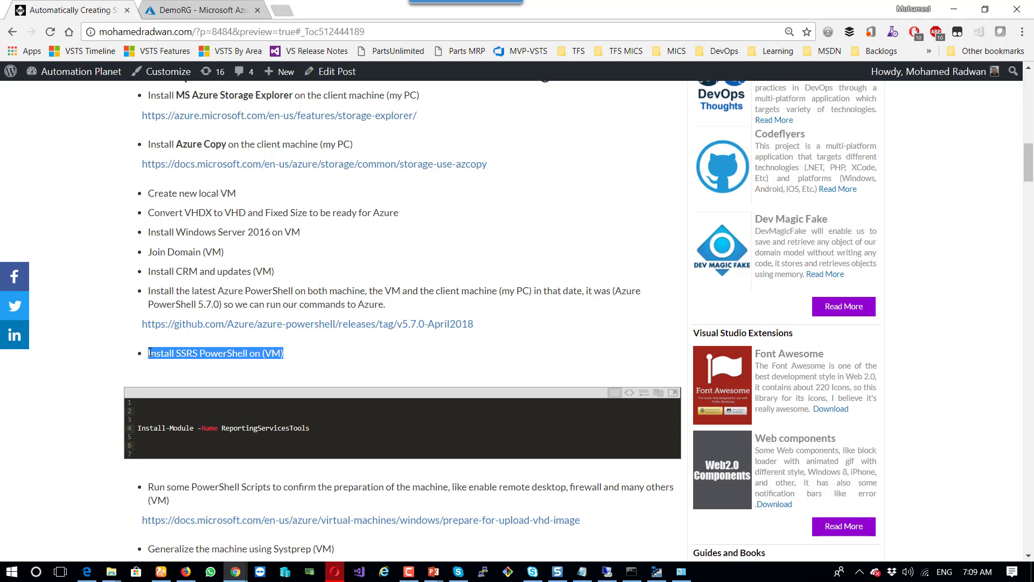
- Copy the Install-Module -Name ReportingServicesTools command from the guide and switch to the remote desktop session of the VM
{"action": "left_click_drag", "start_coordinate": [309, 428], "coordinate": [138, 425]}
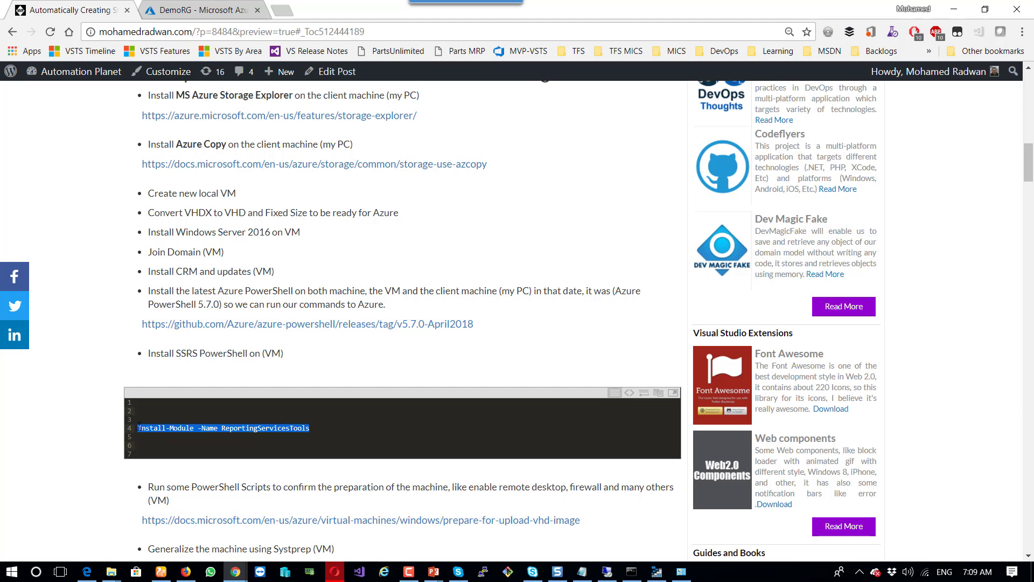
{"action": "right_click", "coordinate": [153, 425]}
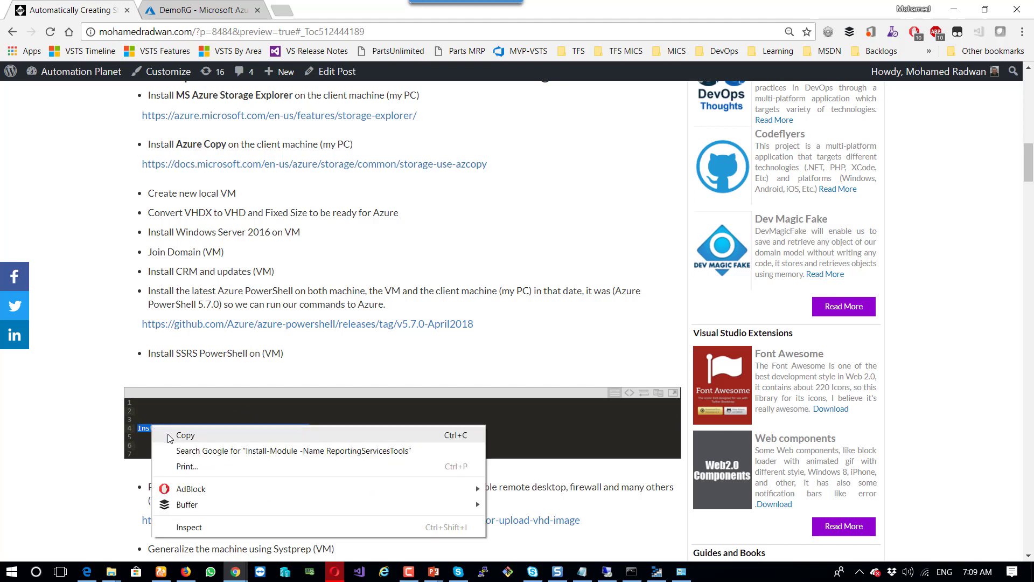
{"action": "left_click", "coordinate": [170, 436]}
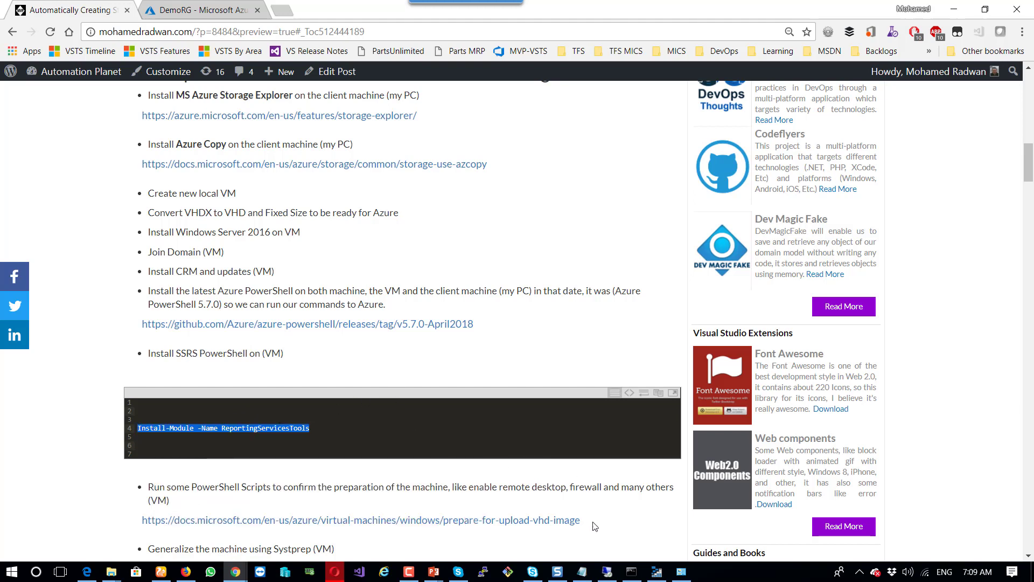
{"action": "left_click", "coordinate": [607, 572]}
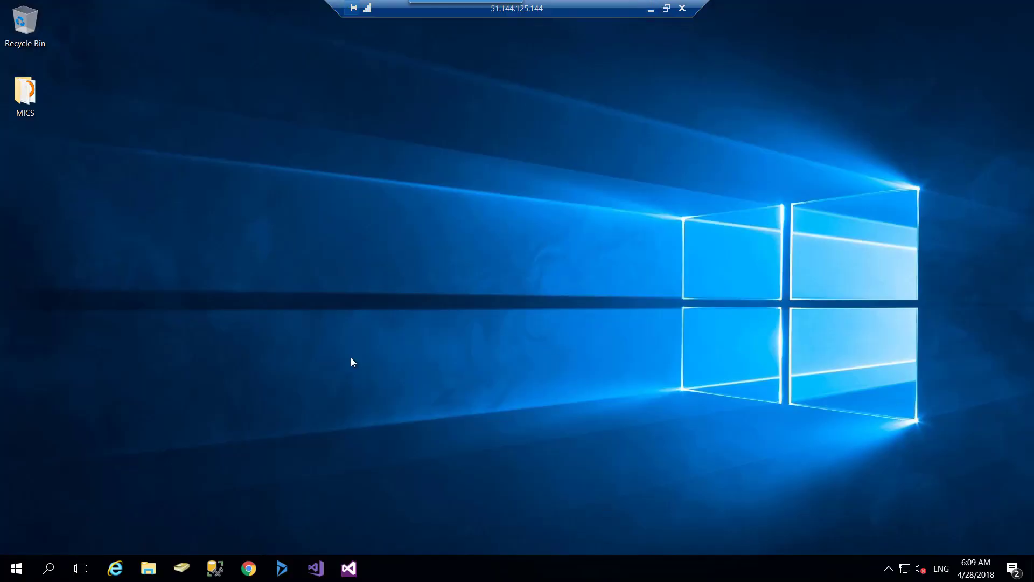
- Search the VM for "power" and open Windows PowerShell as administrator
{"action": "left_click", "coordinate": [22, 569]}
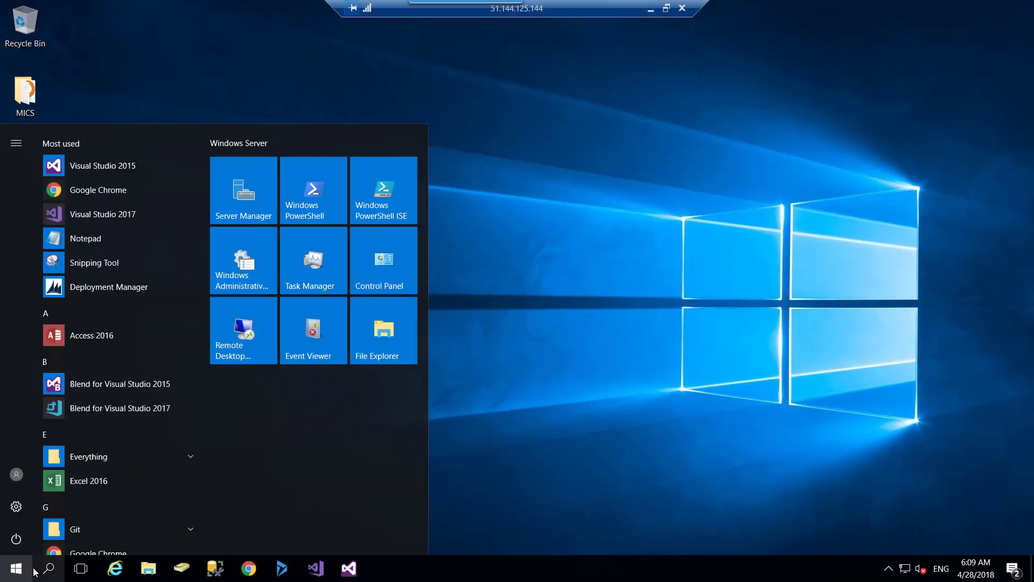
{"action": "left_click", "coordinate": [34, 571]}
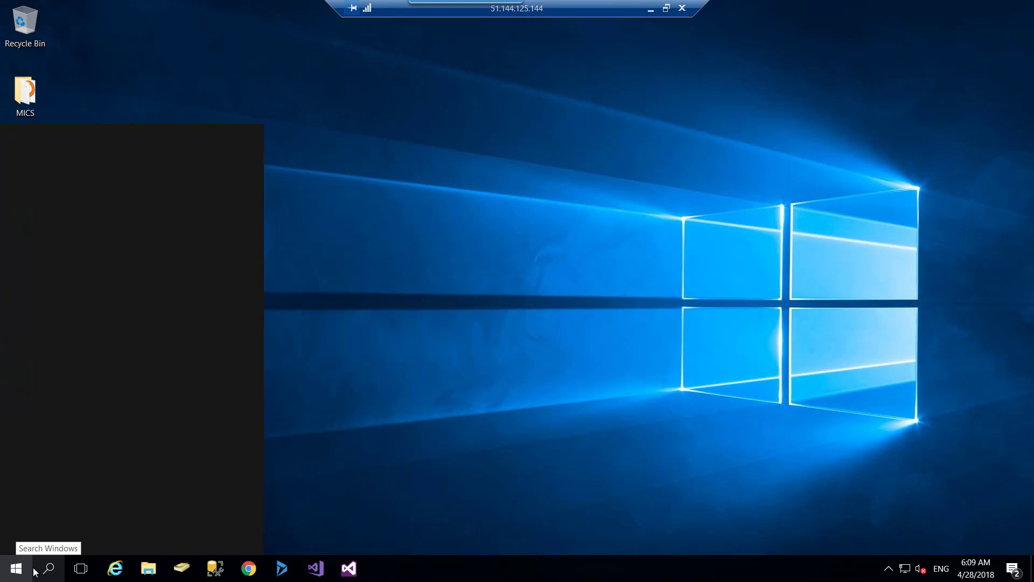
{"action": "type", "text": "power"}
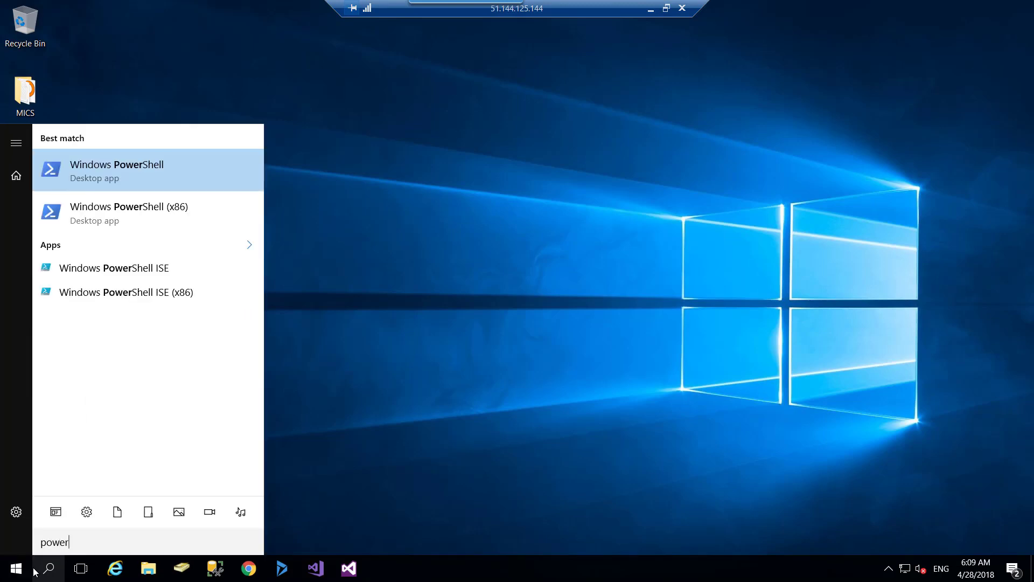
{"action": "right_click", "coordinate": [162, 164]}
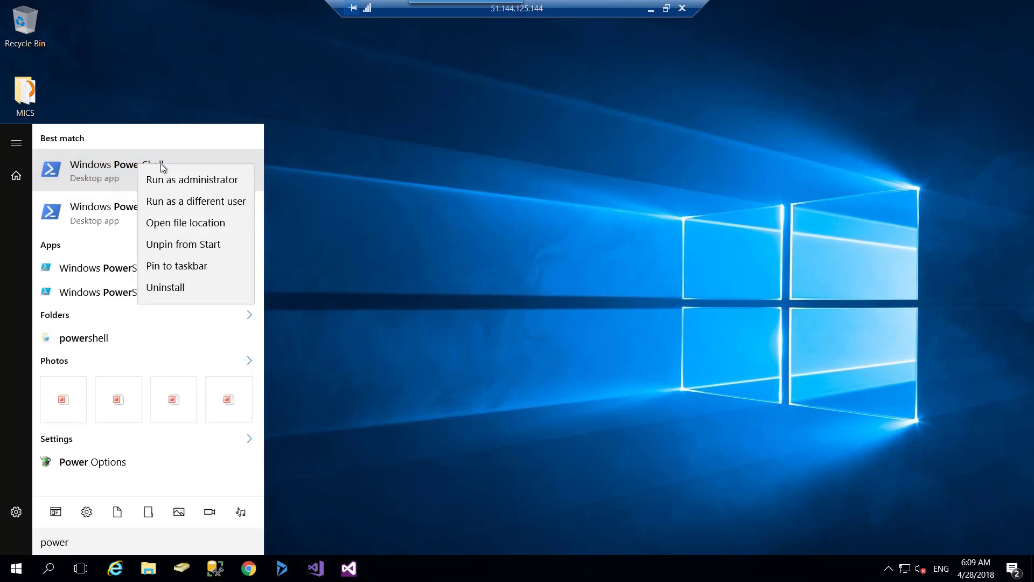
{"action": "left_click", "coordinate": [203, 177]}
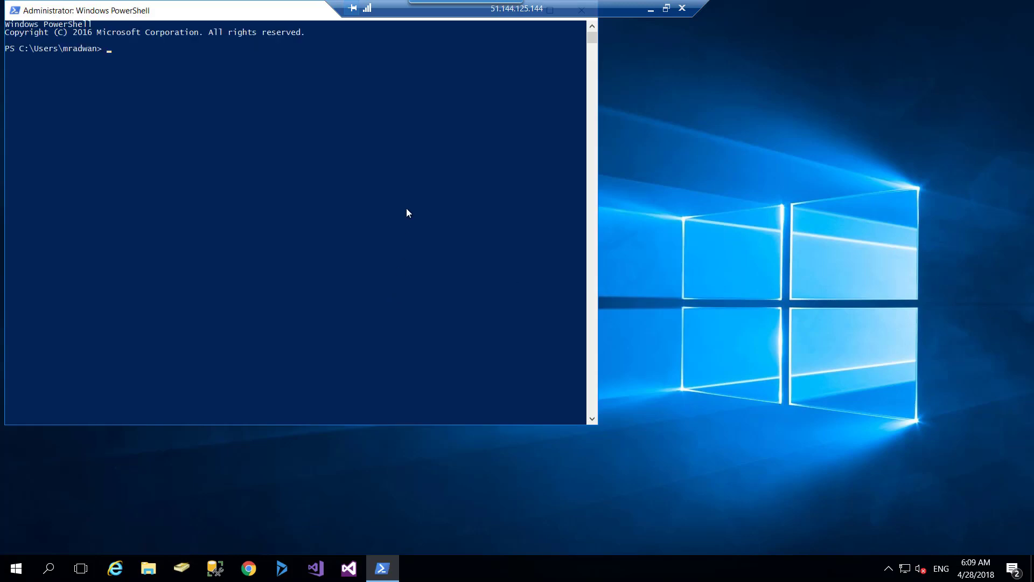
- Run Install-Module -Name ReportingServicesTools, accepting both the NuGet provider installation and the untrusted PSGallery repository with y
{"action": "type", "text": "Install-Module -Name ReportingServicesTools"}
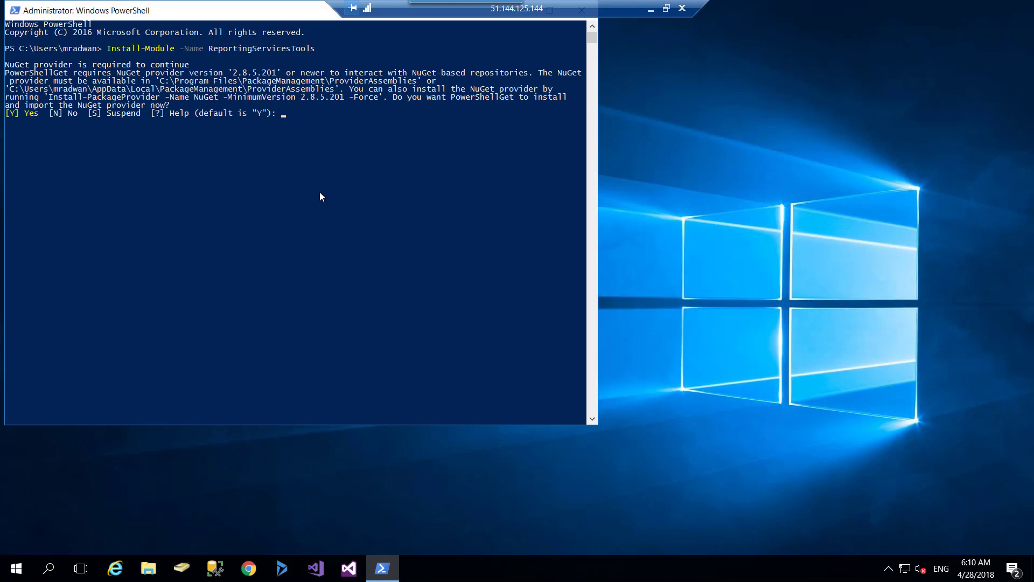
{"action": "type", "text": "y"}
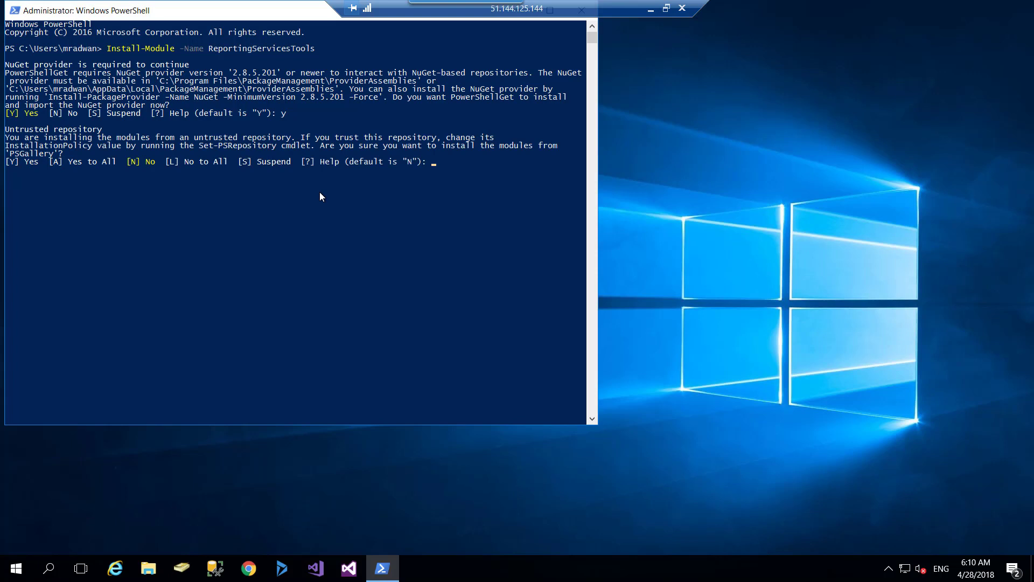
{"action": "type", "text": "y"}
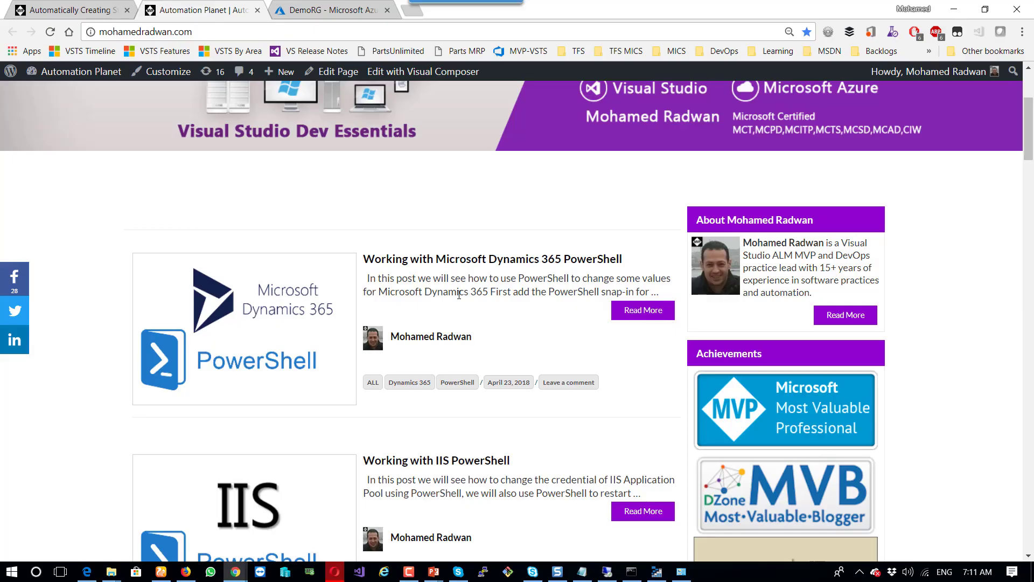
- Open the blog post "Working with SSRS (SQL Server Reporting Server) PowerShell" and find the command that lists the module's commands
{"action": "scroll", "coordinate": [458, 292], "scroll_direction": "down", "scroll_amount": 6}
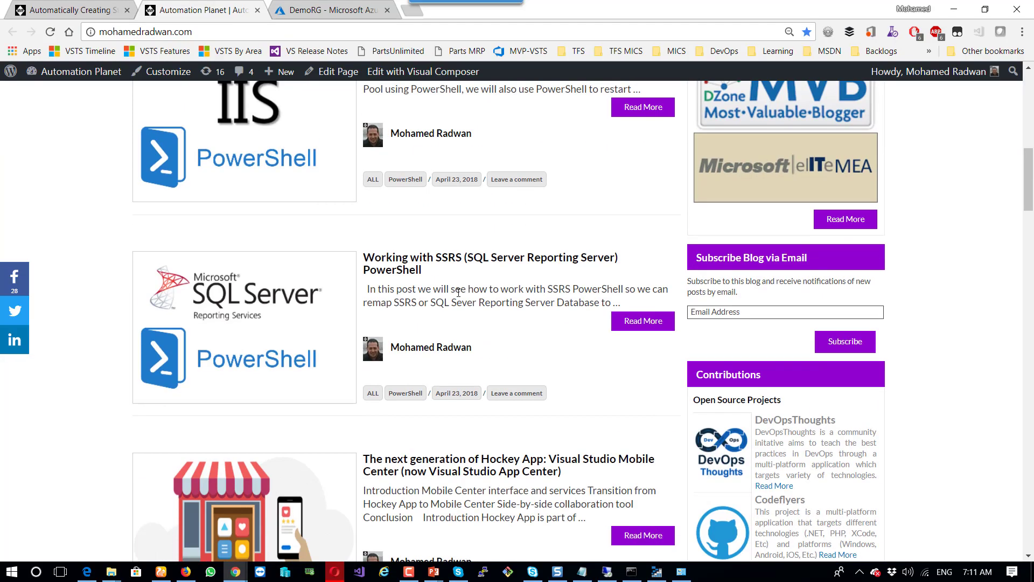
{"action": "left_click", "coordinate": [459, 260]}
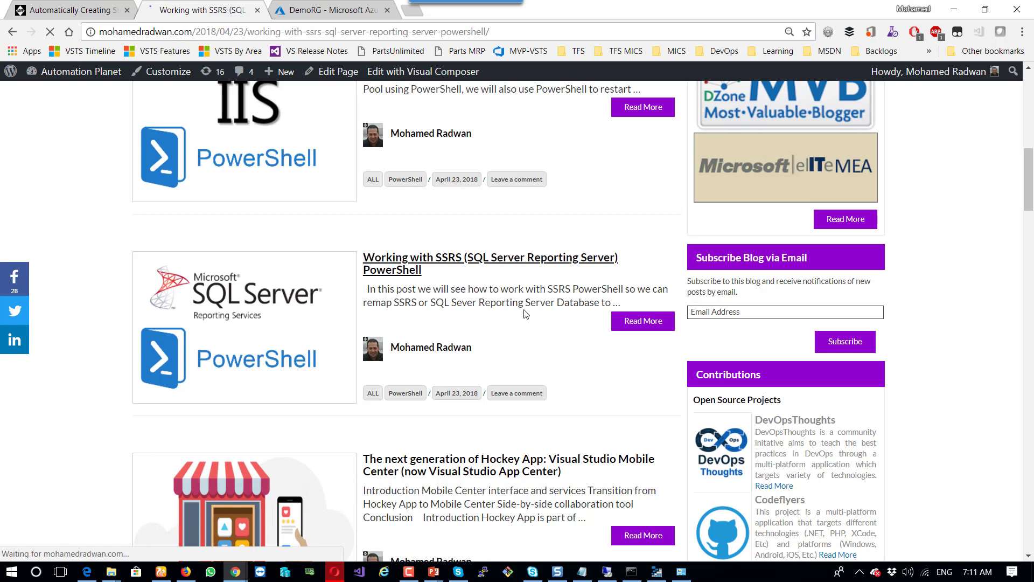
{"action": "scroll", "coordinate": [525, 314], "scroll_direction": "down", "scroll_amount": 3}
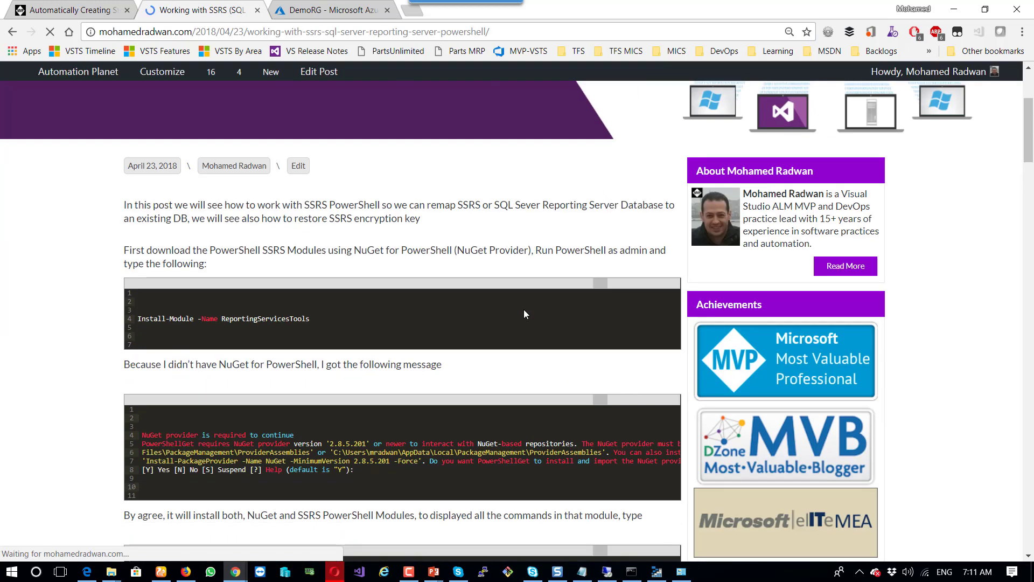
{"action": "scroll", "coordinate": [515, 312], "scroll_direction": "down", "scroll_amount": 3}
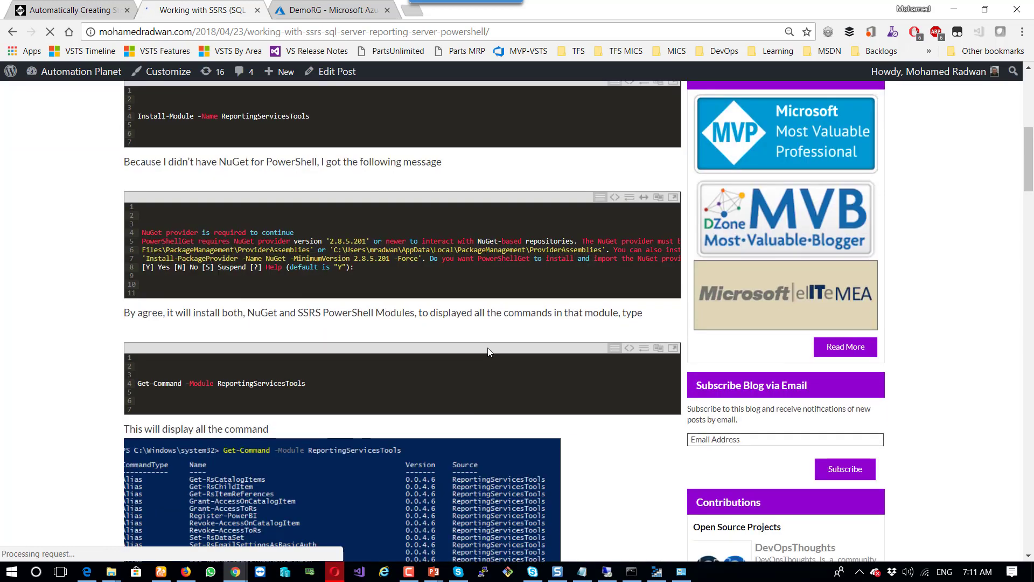
{"action": "scroll", "coordinate": [488, 351], "scroll_direction": "down", "scroll_amount": 3}
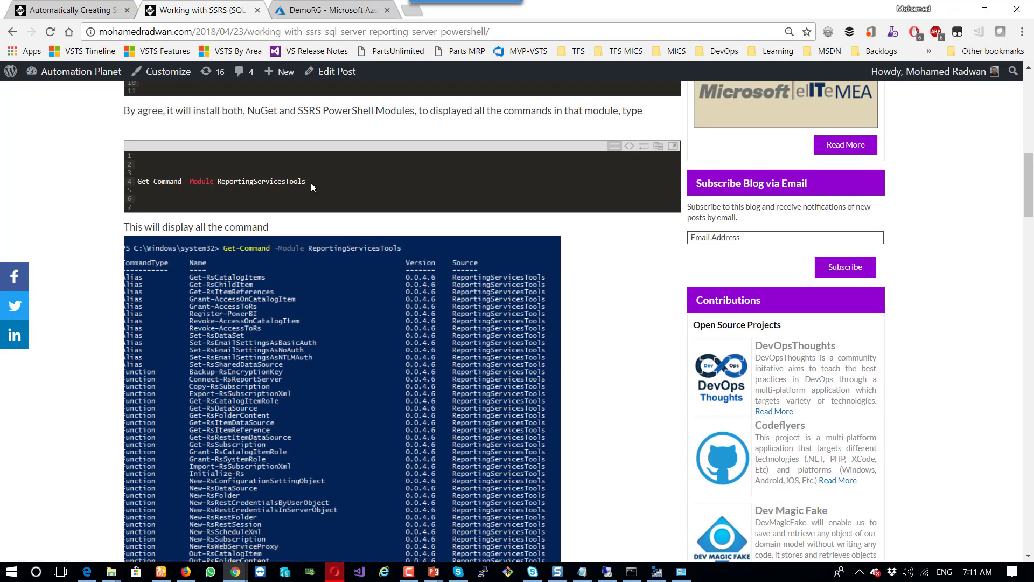
- Copy Get-Command -Module ReportingServicesTools from the post and run it in the VM's PowerShell window
{"action": "left_click_drag", "start_coordinate": [319, 181], "coordinate": [140, 182]}
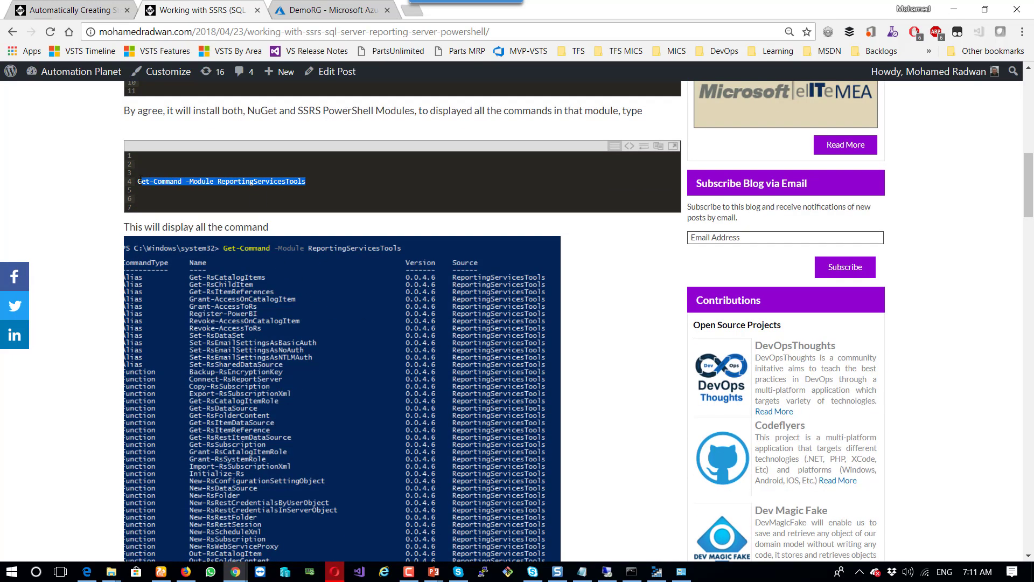
{"action": "left_click", "coordinate": [141, 182]}
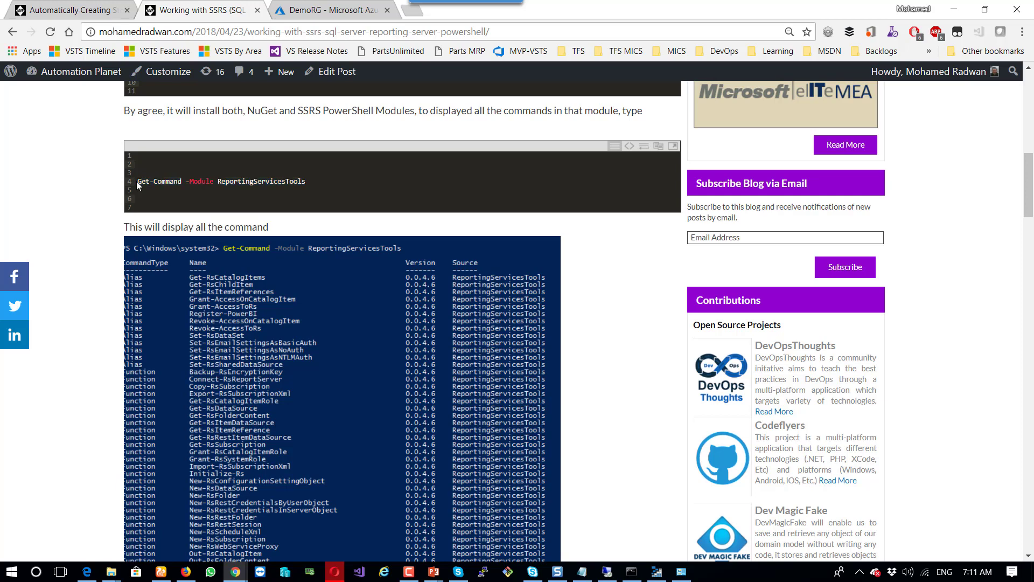
{"action": "left_click_drag", "start_coordinate": [137, 181], "coordinate": [309, 184]}
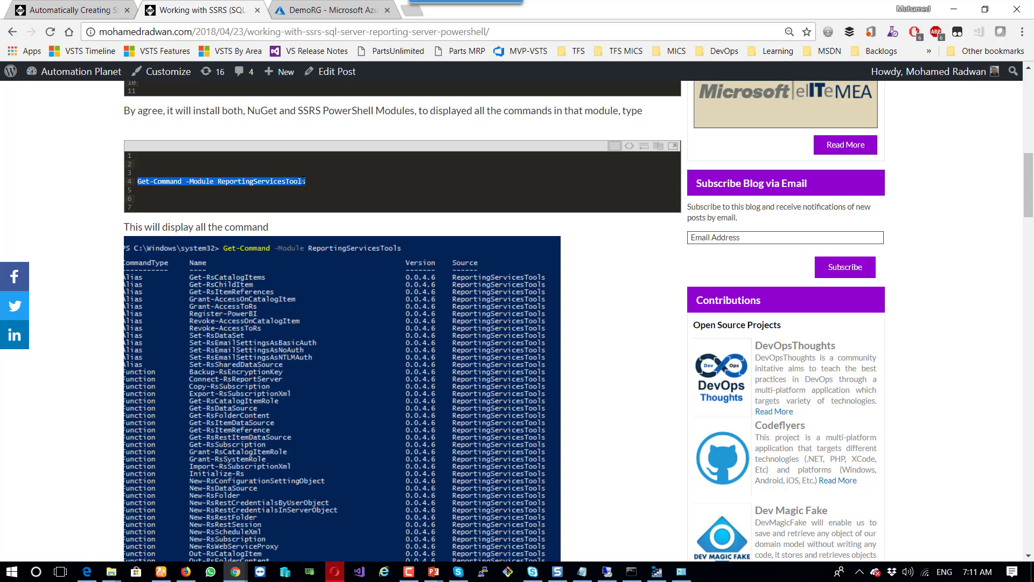
{"action": "right_click", "coordinate": [309, 185]}
{"action": "left_click", "coordinate": [322, 189]}
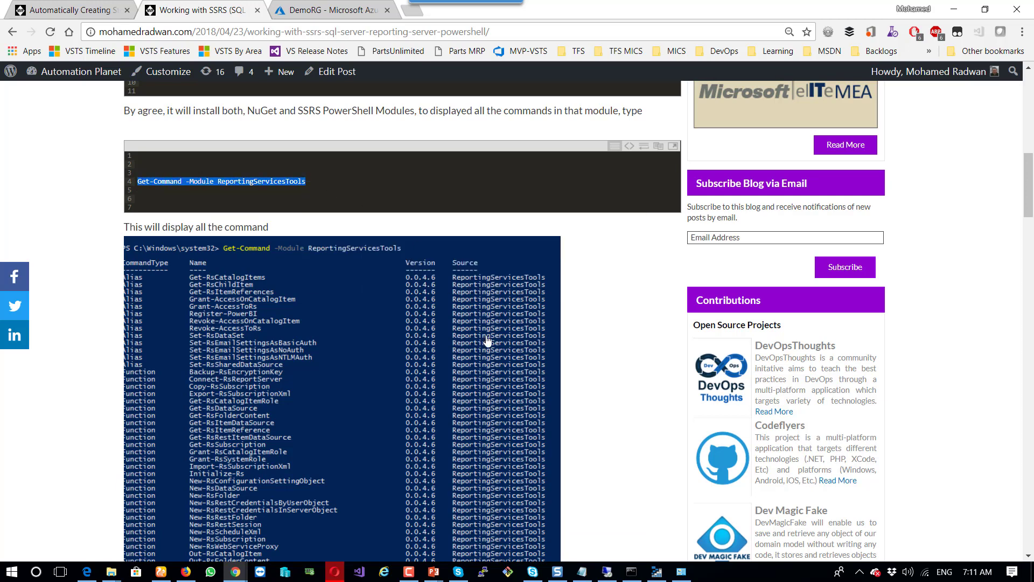
{"action": "left_click", "coordinate": [607, 572]}
{"action": "right_click", "coordinate": [351, 321]}
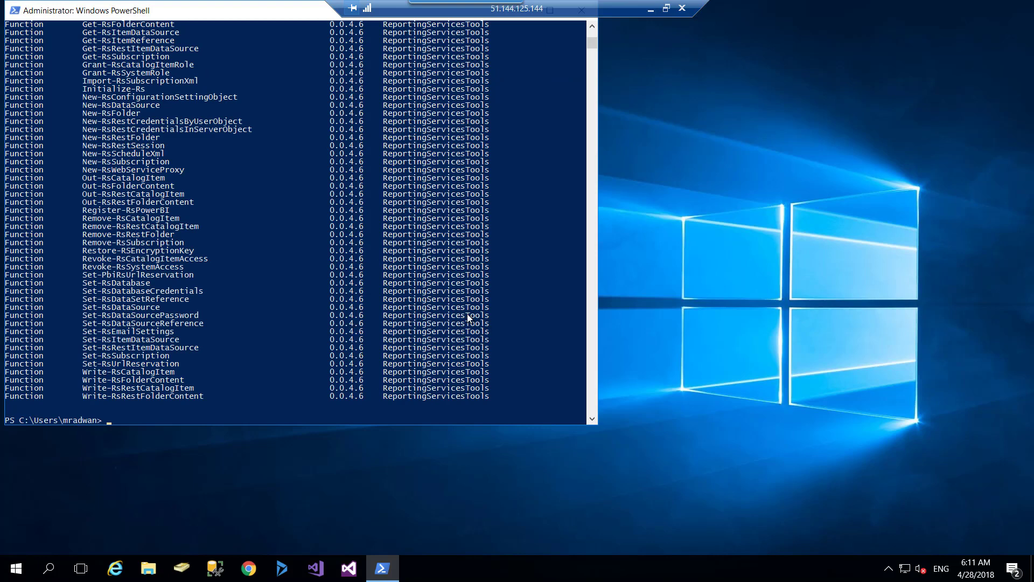
- Review the list of ReportingServicesTools commands and highlight Restore-RSEncryptionKey
{"action": "scroll", "coordinate": [468, 317], "scroll_direction": "up", "scroll_amount": 1}
{"action": "scroll", "coordinate": [170, 172], "scroll_direction": "up", "scroll_amount": 1}
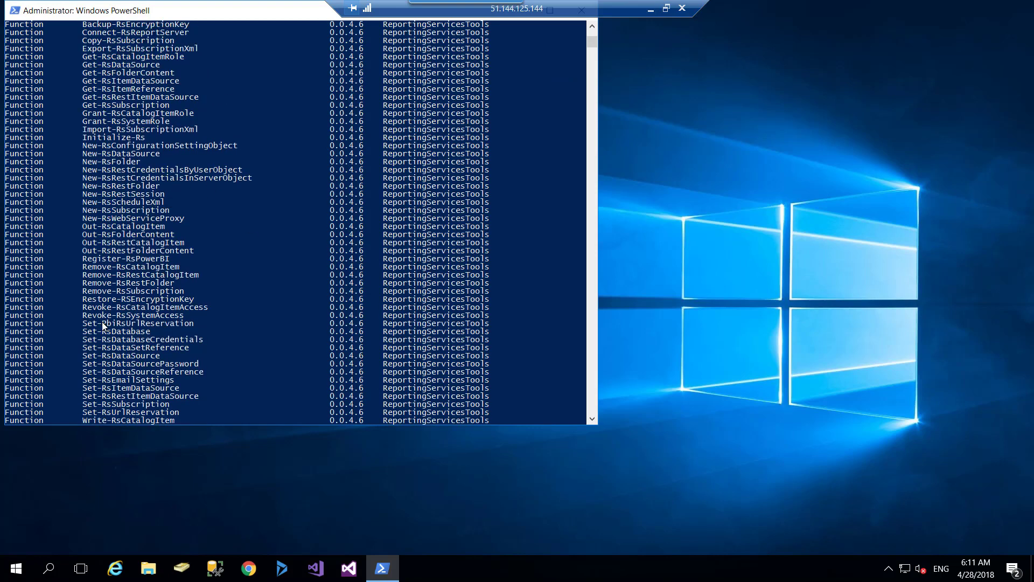
{"action": "left_click_drag", "start_coordinate": [80, 299], "coordinate": [212, 305]}
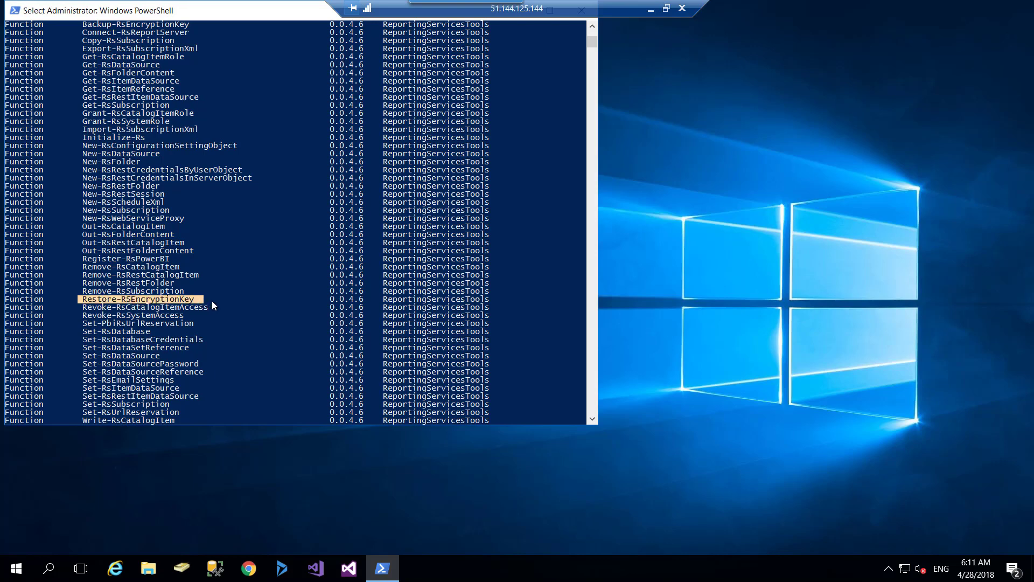
{"action": "scroll", "coordinate": [218, 303], "scroll_direction": "up", "scroll_amount": 4}
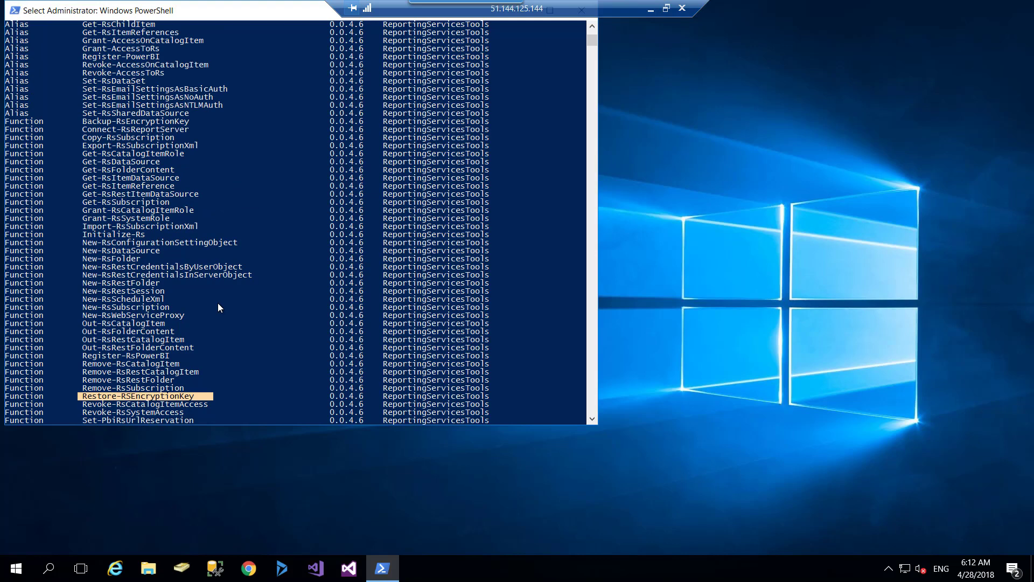
{"action": "scroll", "coordinate": [218, 308], "scroll_direction": "up", "scroll_amount": 4}
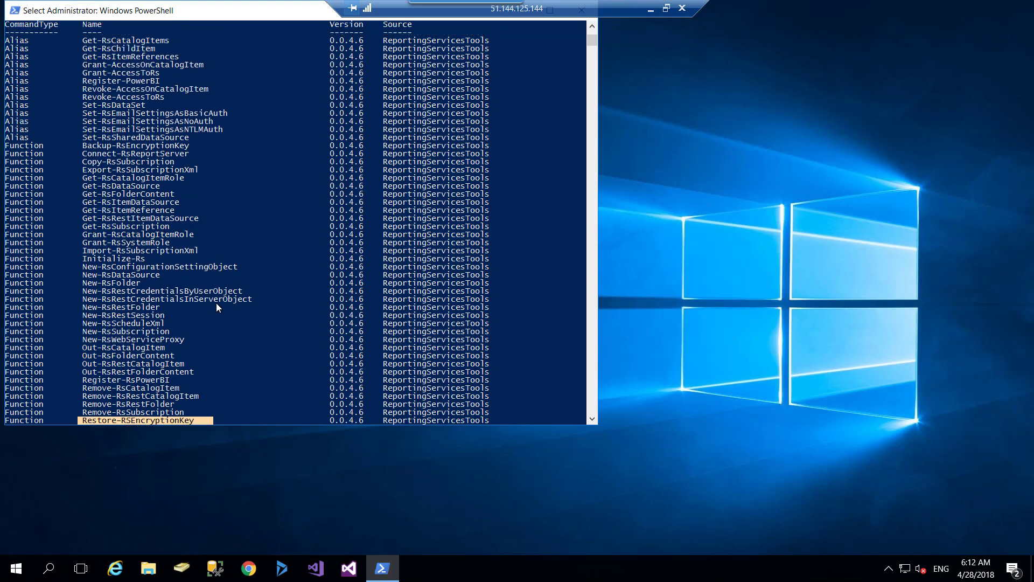
- Close PowerShell on the VM, minimize the remote session, and close the SSRS blog post to return to the guide
{"action": "left_click_drag", "start_coordinate": [233, 13], "coordinate": [425, 47]}
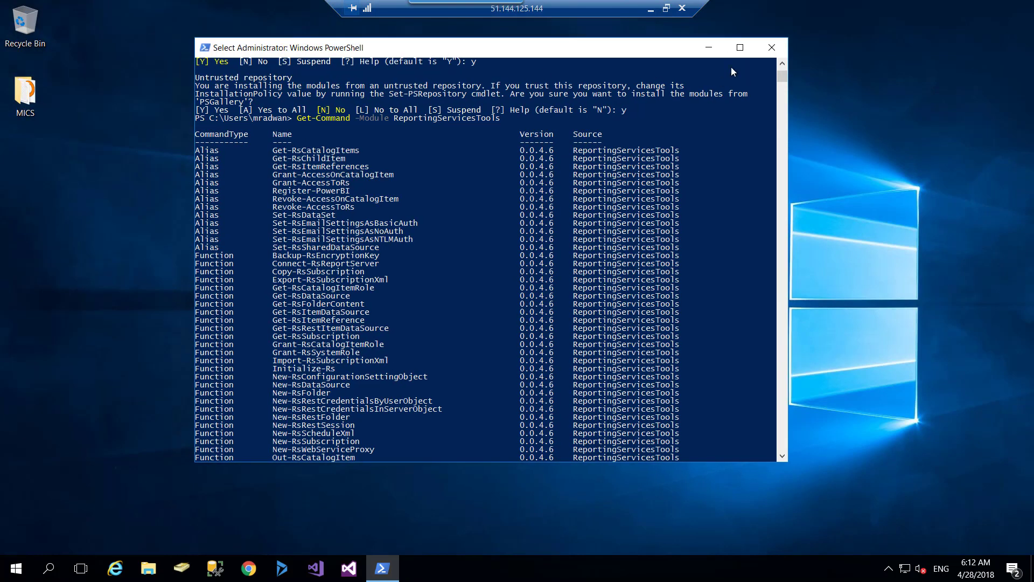
{"action": "left_click", "coordinate": [771, 49]}
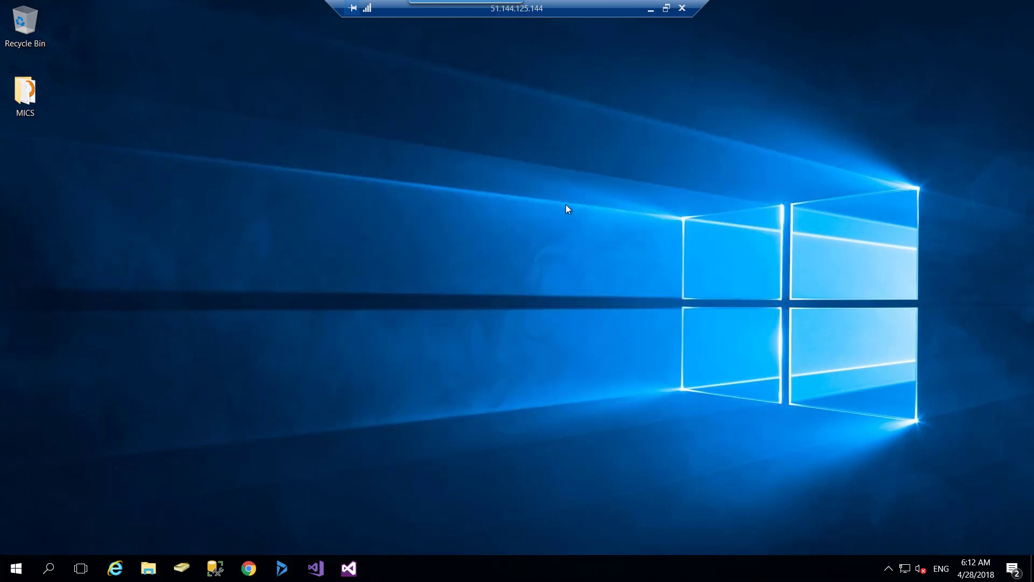
{"action": "left_click", "coordinate": [650, 9]}
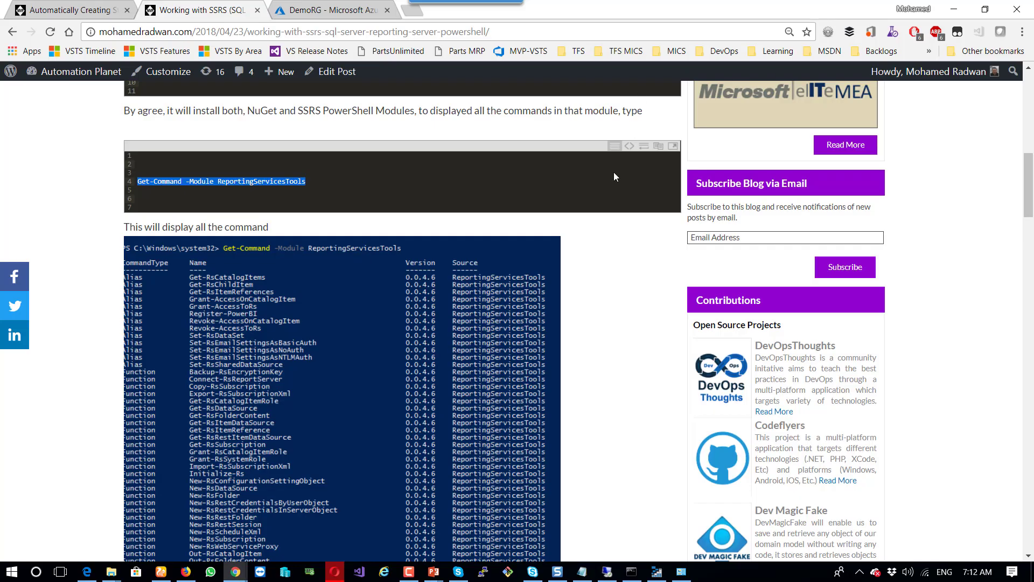
{"action": "left_click", "coordinate": [257, 9]}
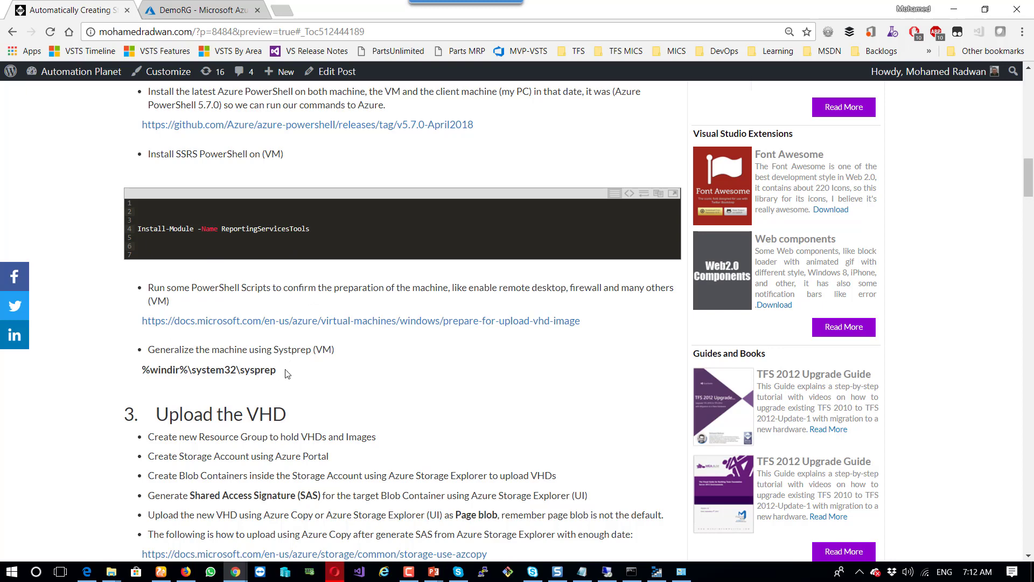
- Copy the %windir%\system32\sysprep path from the guide's generalize item and switch back to the VM's remote session
{"action": "left_click_drag", "start_coordinate": [286, 373], "coordinate": [136, 372]}
{"action": "right_click", "coordinate": [156, 370]}
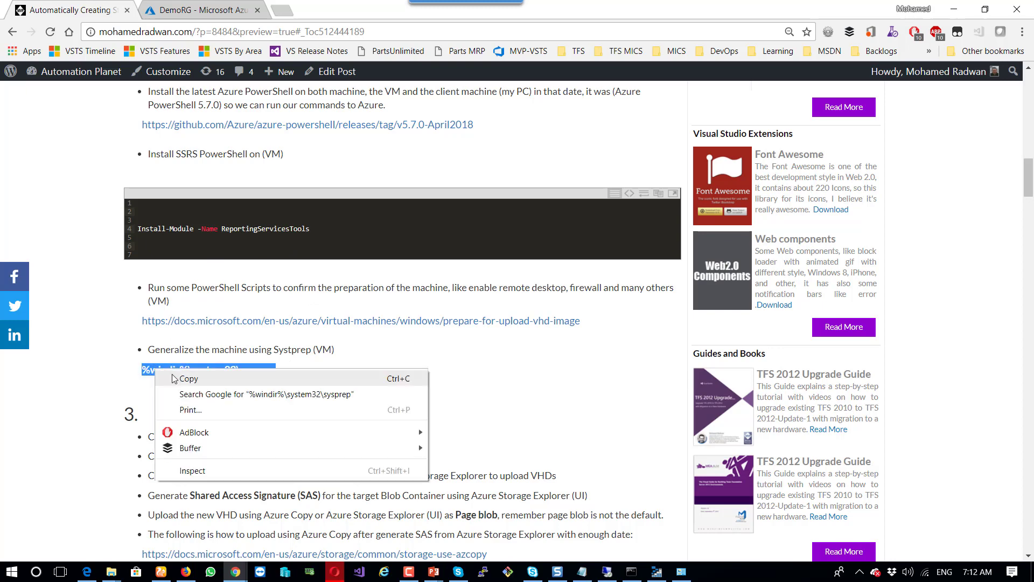
{"action": "left_click", "coordinate": [167, 378]}
{"action": "left_click", "coordinate": [608, 571]}
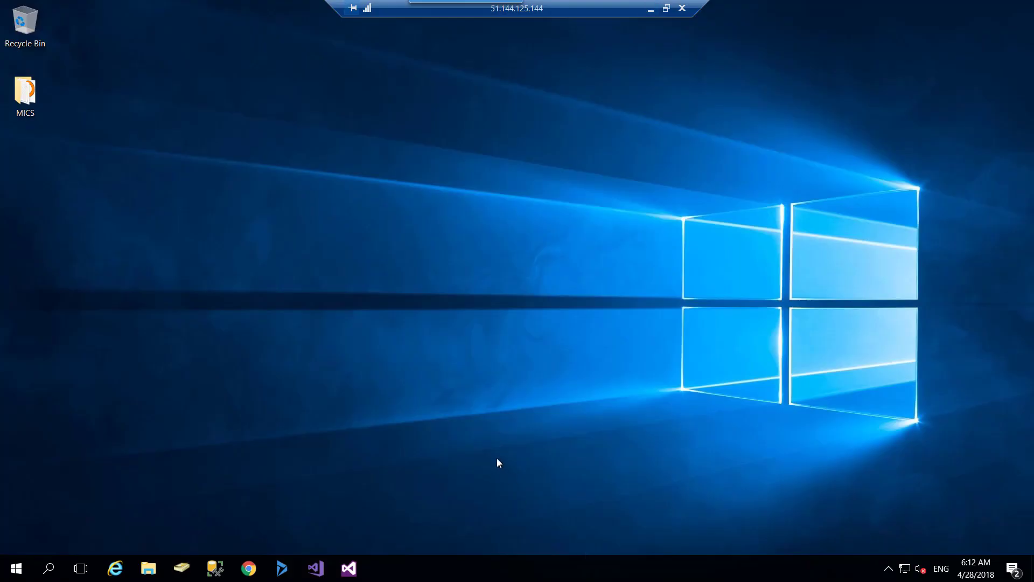
- Open the %windir%\system32\sysprep folder through the Run dialog and launch the sysprep application
{"action": "key", "text": "super+r"}
{"action": "key", "text": "ctrl+v"}
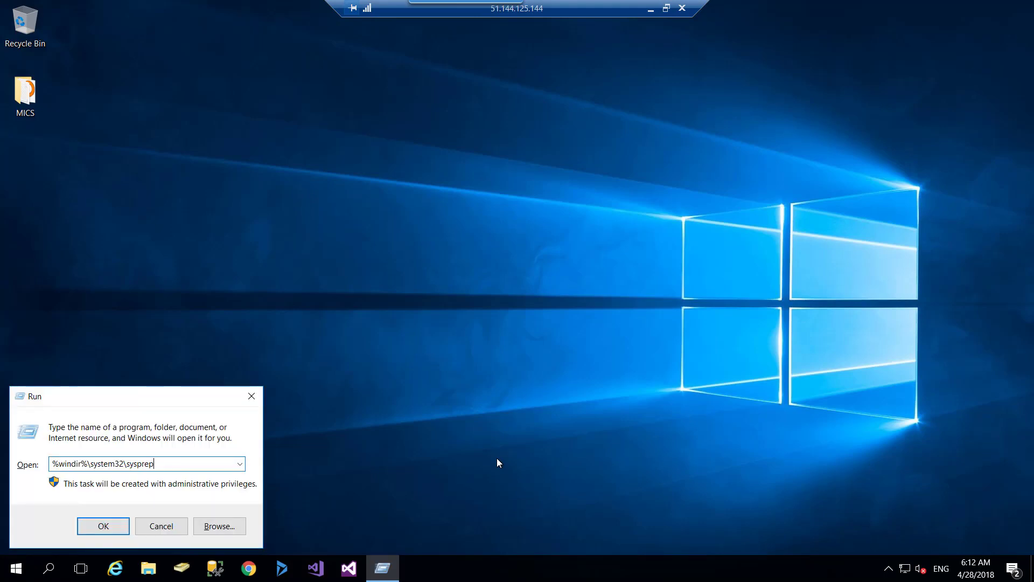
{"action": "key", "text": "Return"}
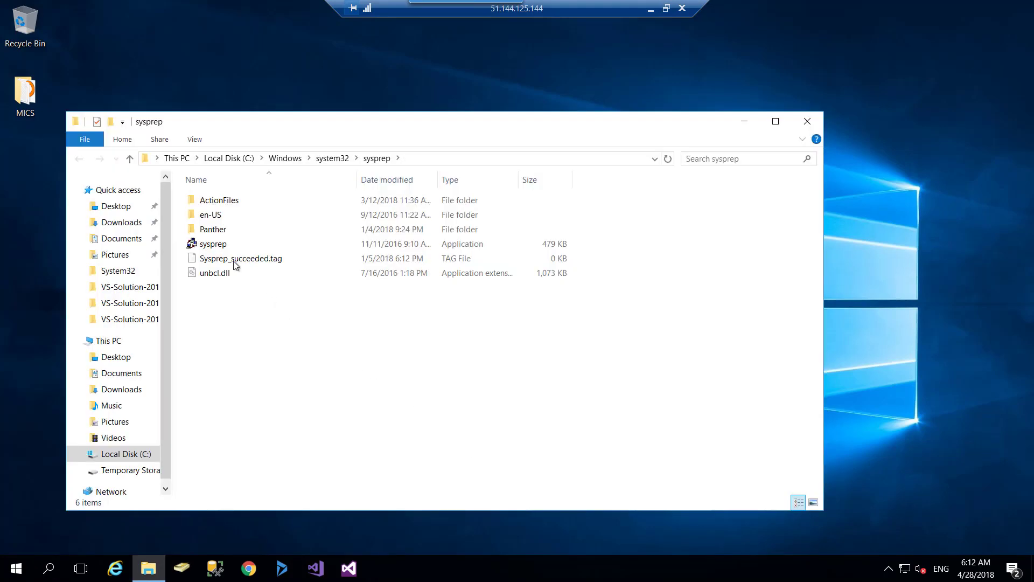
{"action": "double_click", "coordinate": [222, 244]}
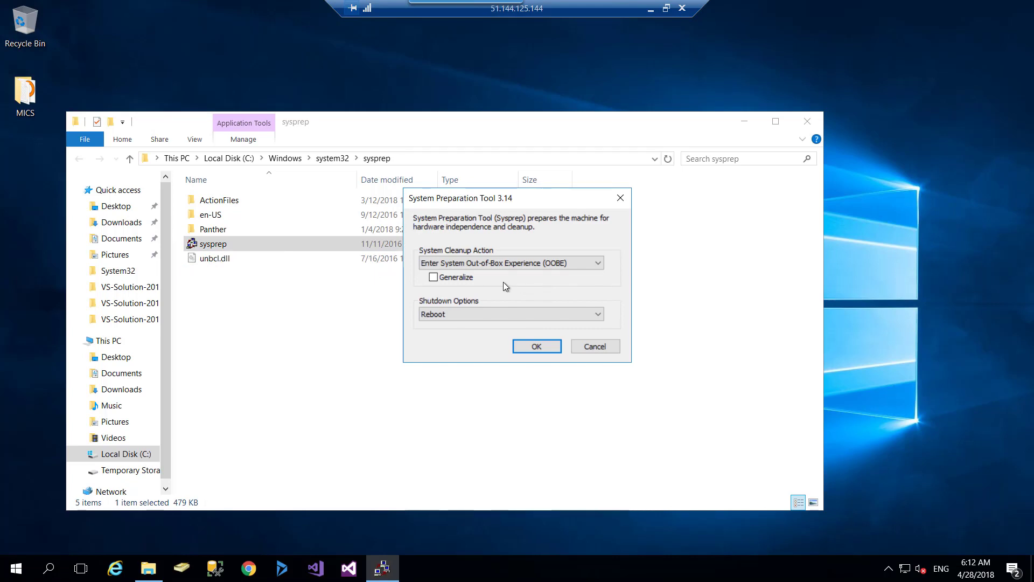
- Choose Generalize and the Shutdown option in the System Preparation Tool, and cancel the tool without running it
{"action": "left_click", "coordinate": [466, 279]}
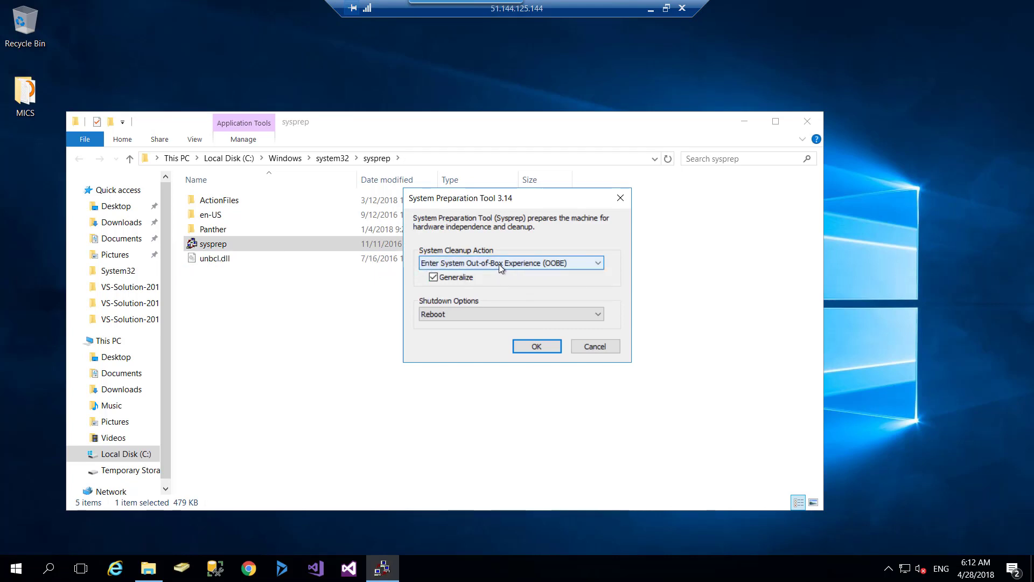
{"action": "left_click", "coordinate": [491, 321]}
{"action": "left_click", "coordinate": [454, 344]}
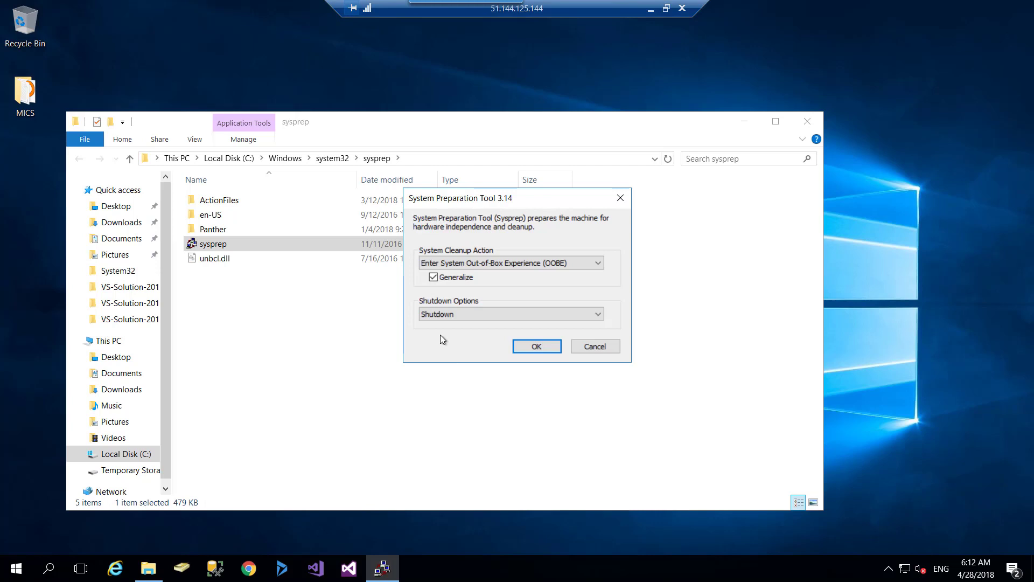
{"action": "left_click", "coordinate": [595, 346]}
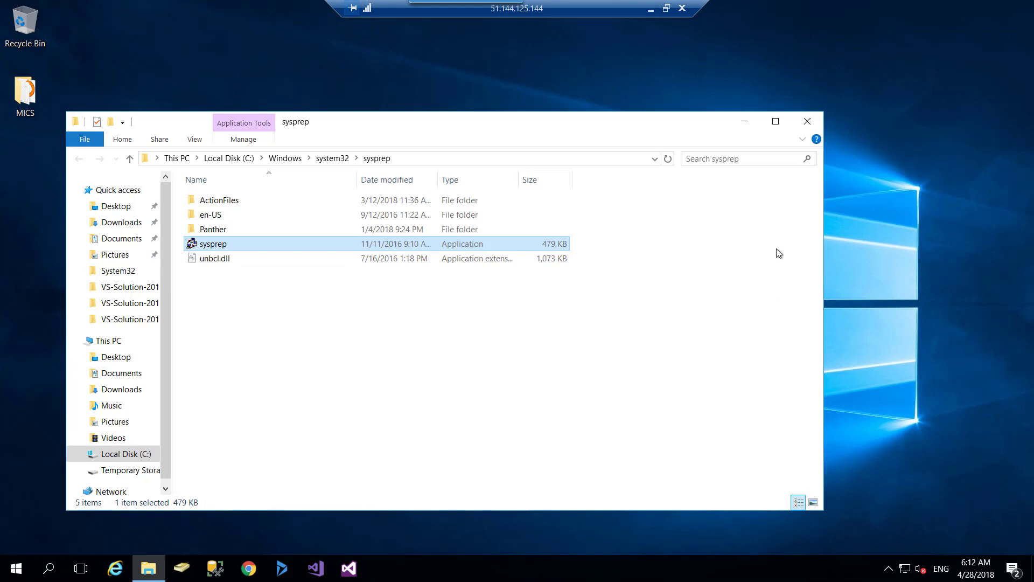
- Close the sysprep folder, minimize the remote session, and go to the guide's Upload the VHD section
{"action": "left_click", "coordinate": [808, 122]}
{"action": "left_click", "coordinate": [650, 8]}
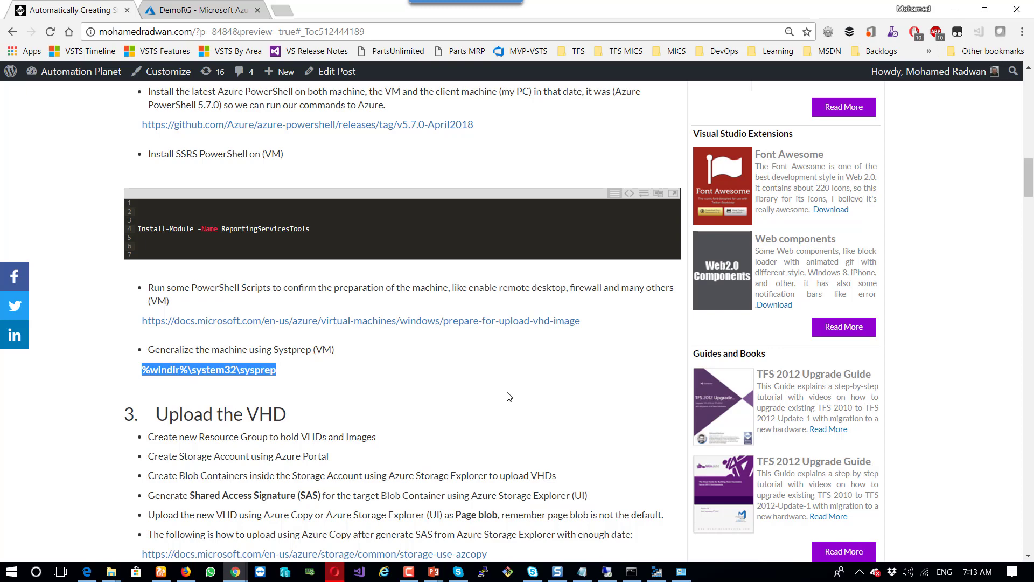
{"action": "scroll", "coordinate": [511, 390], "scroll_direction": "down", "scroll_amount": 4}
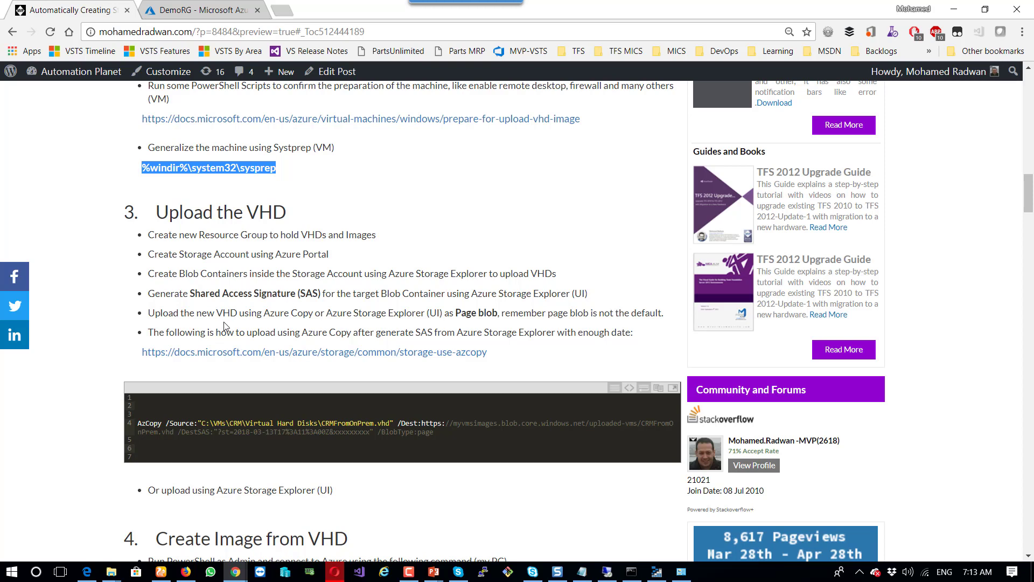
- Examine the guide's Page blob requirement and AzCopy command, highlighting its source path, destination URL, SAS and blob type
{"action": "left_click_drag", "start_coordinate": [456, 313], "coordinate": [504, 318]}
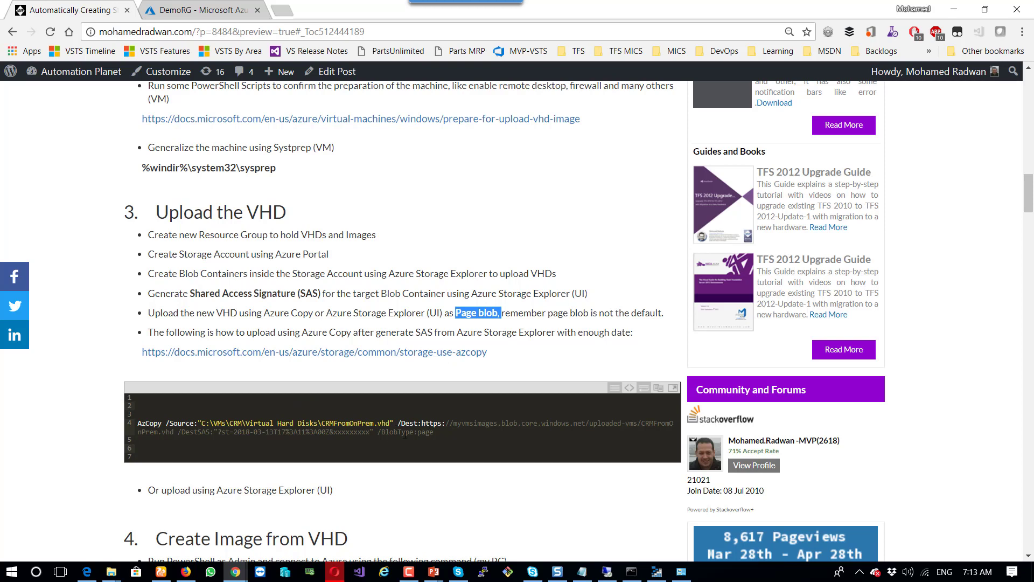
{"action": "left_click_drag", "start_coordinate": [376, 436], "coordinate": [431, 437]}
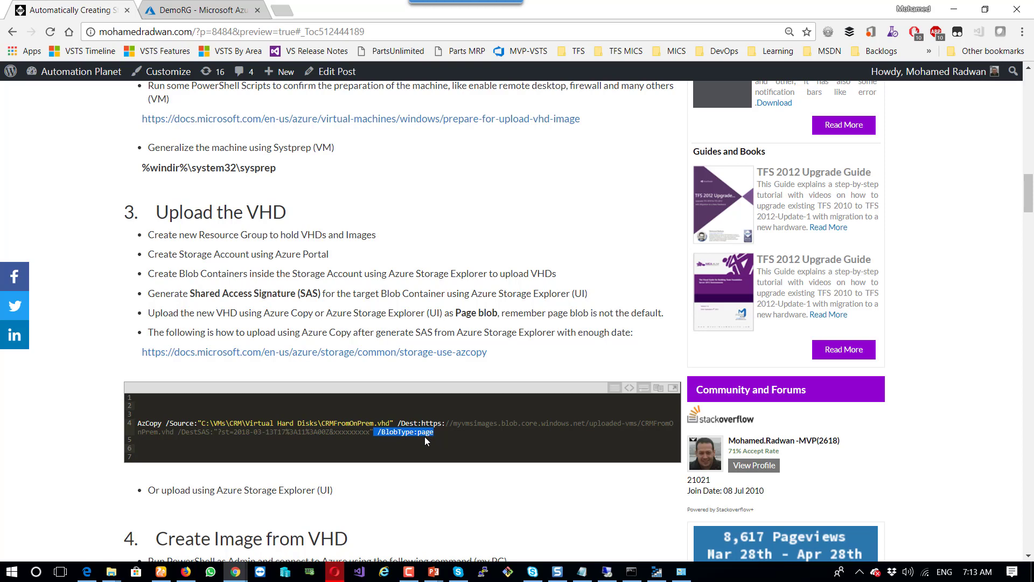
{"action": "left_click", "coordinate": [422, 419]}
{"action": "left_click_drag", "start_coordinate": [196, 423], "coordinate": [395, 429]}
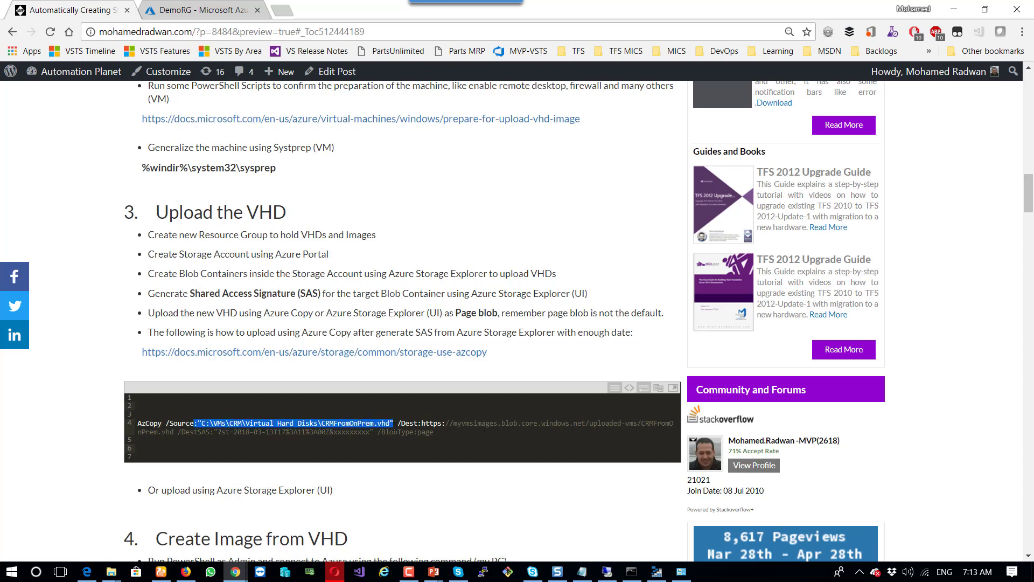
{"action": "left_click", "coordinate": [424, 423]}
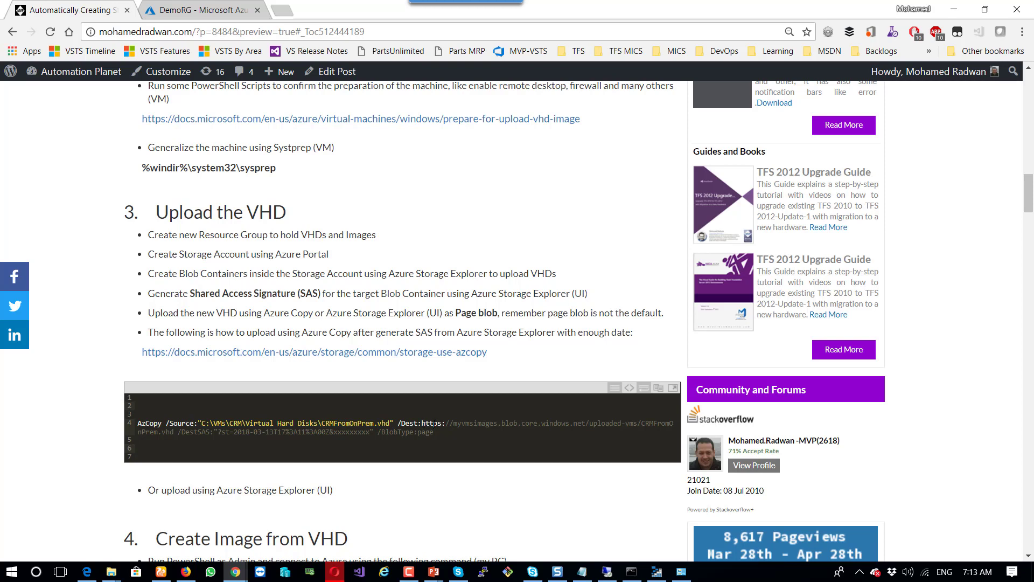
{"action": "left_click_drag", "start_coordinate": [434, 423], "coordinate": [673, 423]}
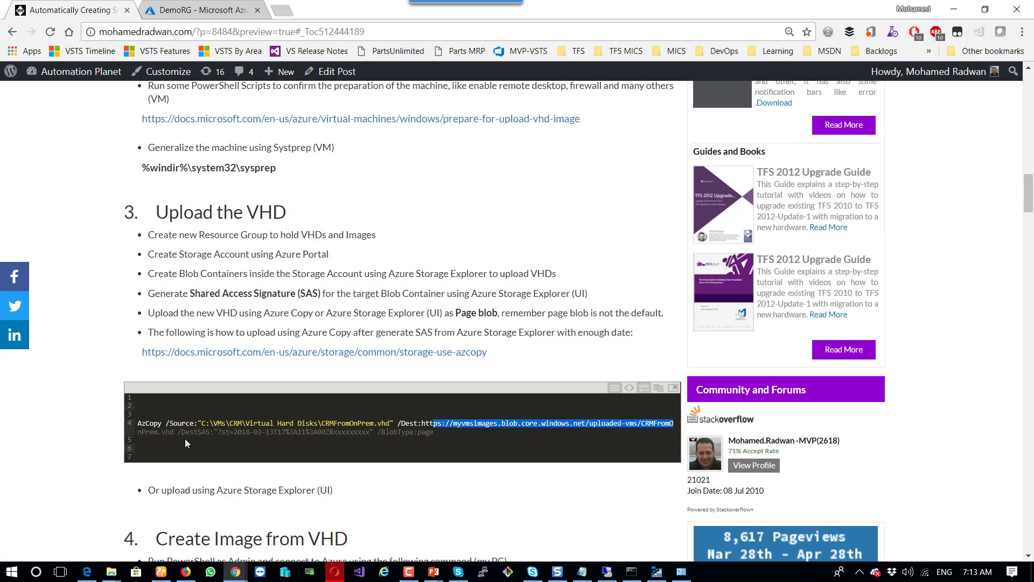
{"action": "left_click_drag", "start_coordinate": [199, 432], "coordinate": [210, 432]}
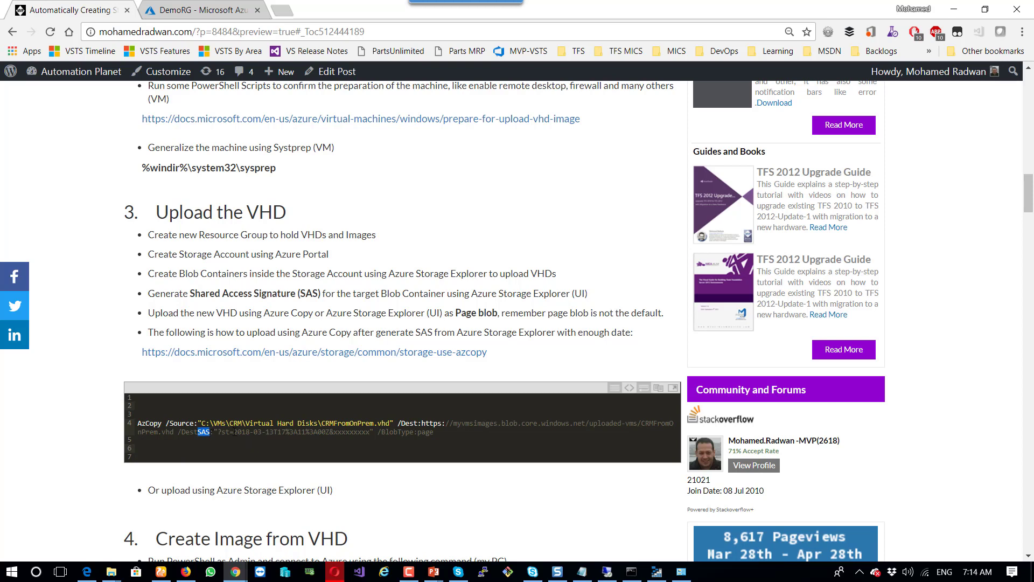
{"action": "left_click_drag", "start_coordinate": [230, 432], "coordinate": [420, 437]}
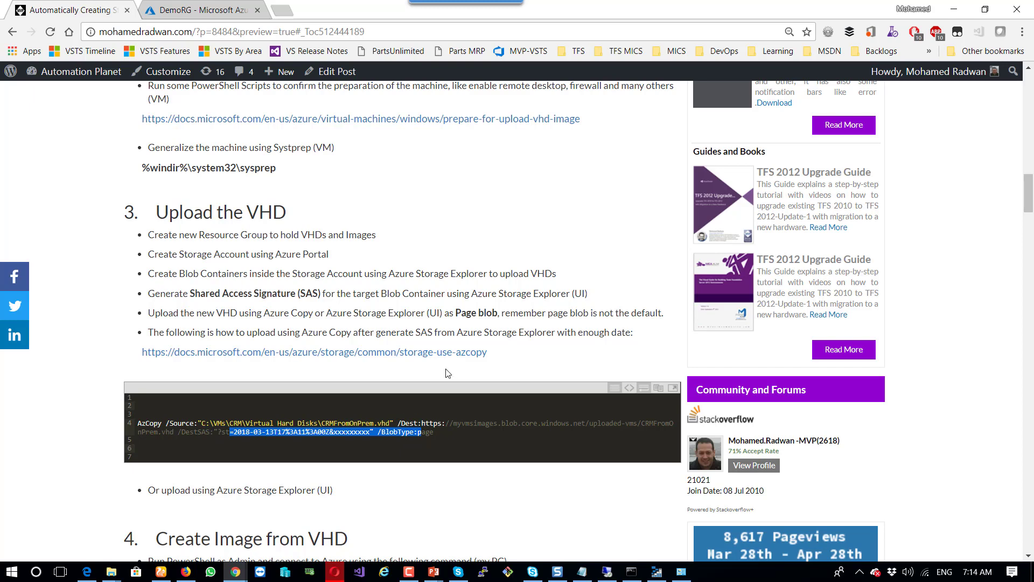
{"action": "scroll", "coordinate": [469, 334], "scroll_direction": "down", "scroll_amount": 3}
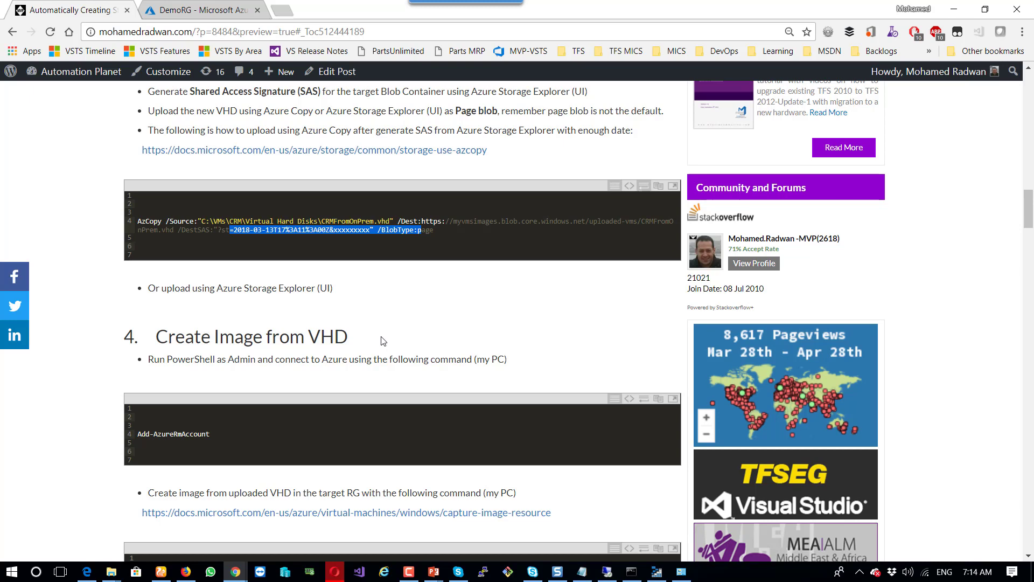
- Switch to the Azure portal, open the Images resource group, and highlight the Snapshot, Image and Disk resource types
{"action": "left_click", "coordinate": [218, 13]}
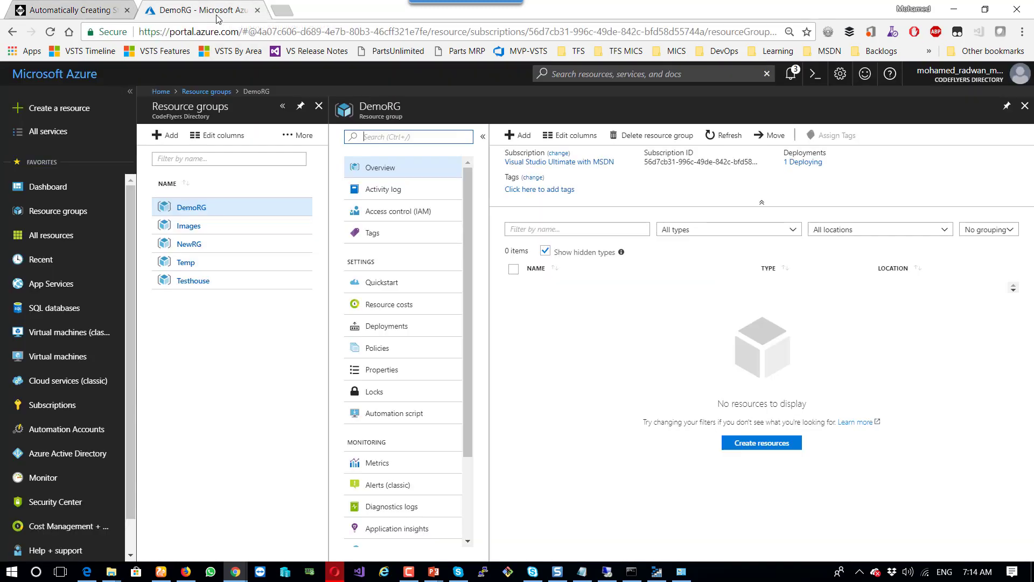
{"action": "left_click", "coordinate": [189, 228]}
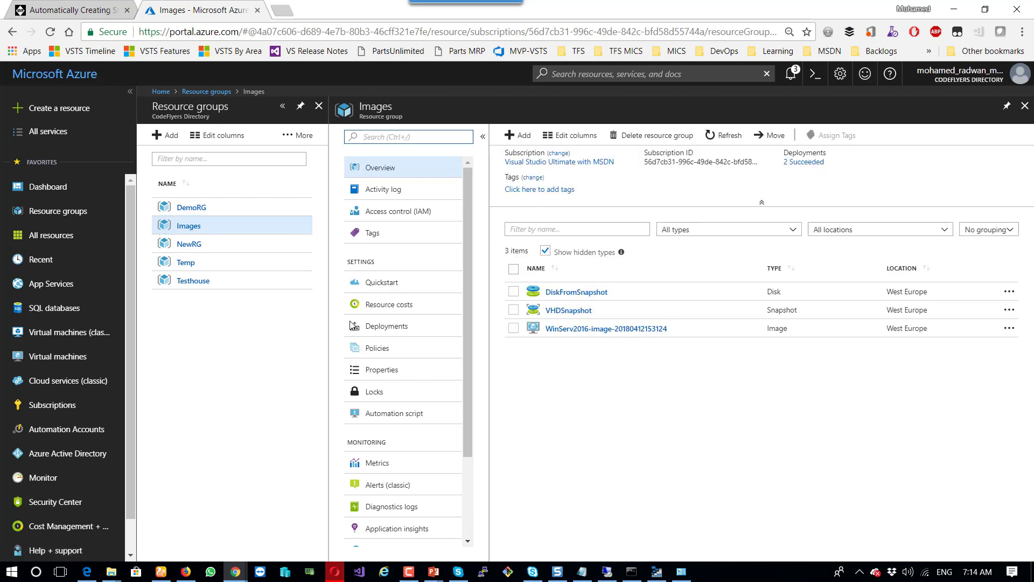
{"action": "left_click", "coordinate": [781, 311]}
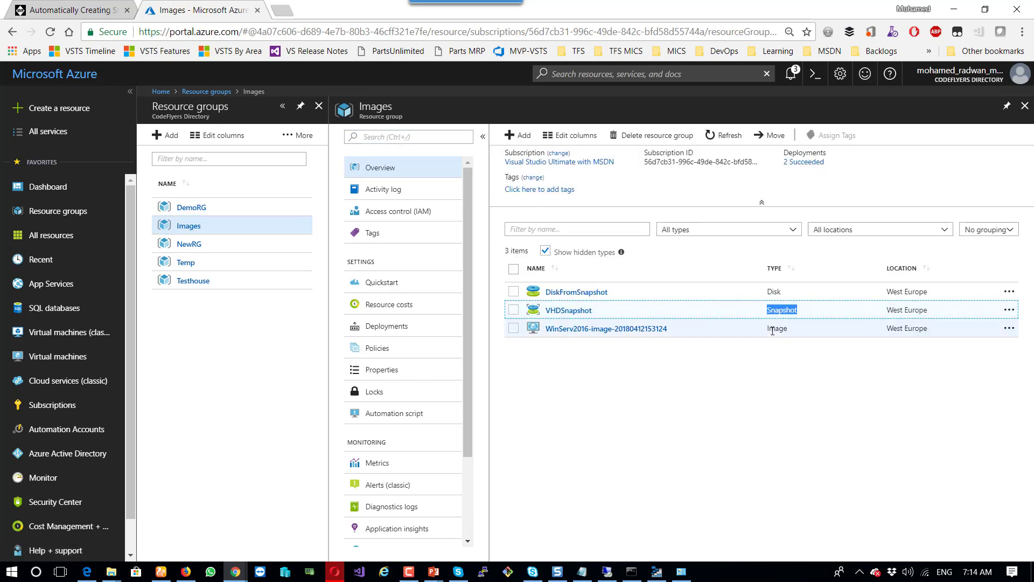
{"action": "left_click_drag", "start_coordinate": [791, 329], "coordinate": [767, 328]}
{"action": "left_click_drag", "start_coordinate": [767, 291], "coordinate": [792, 297]}
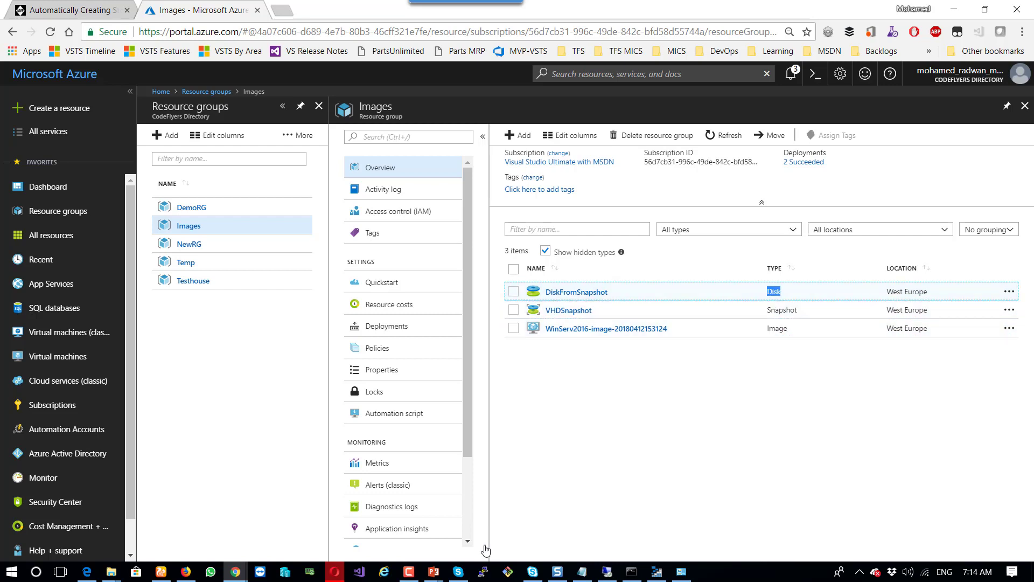
{"action": "left_click", "coordinate": [719, 380]}
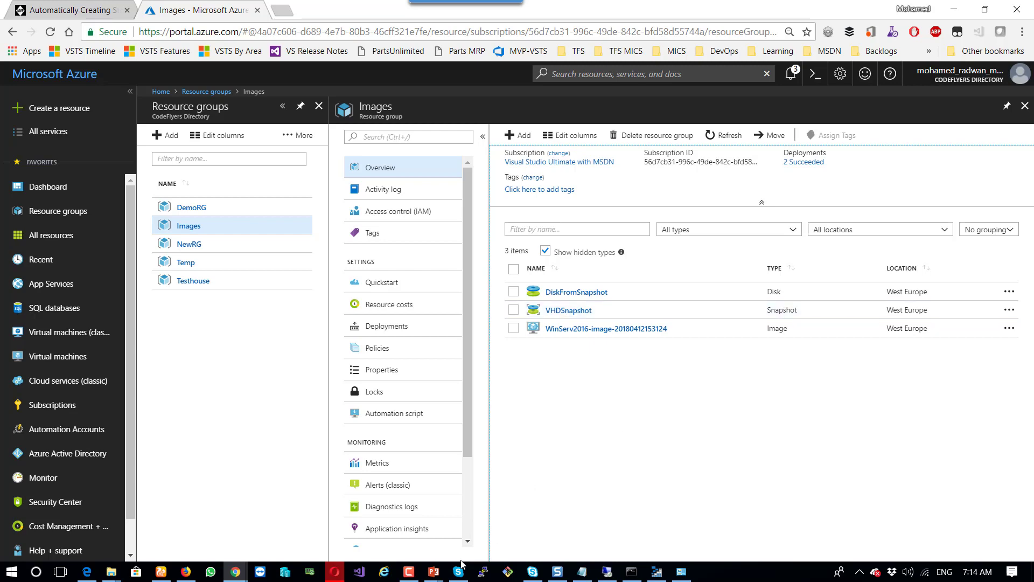
- Show the Clone VM From Disk slide in PowerPoint, and highlight the Snapshot and Disk types back in the Azure portal
{"action": "mouse_move", "coordinate": [438, 577]}
{"action": "left_click", "coordinate": [506, 517]}
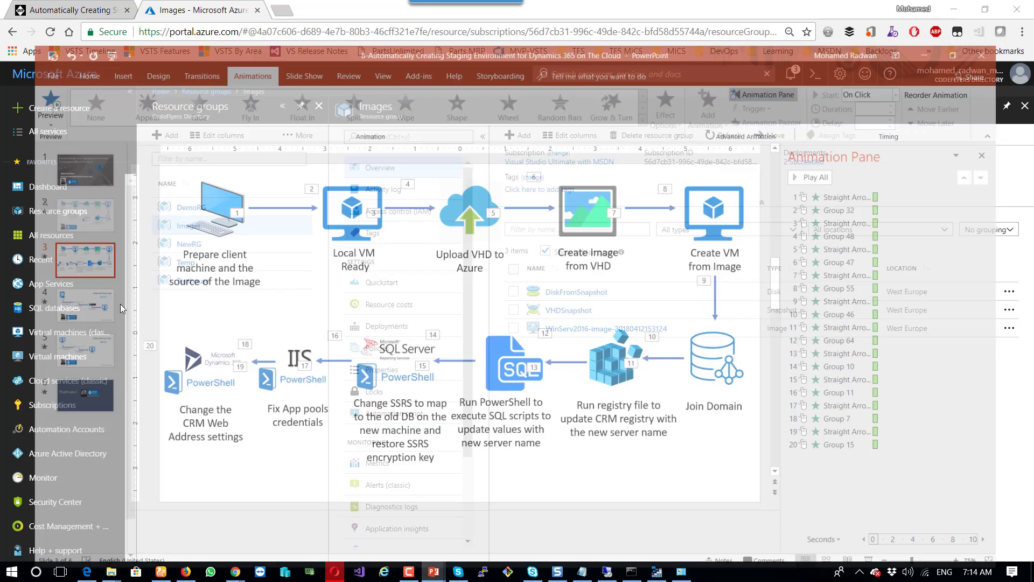
{"action": "left_click", "coordinate": [65, 280]}
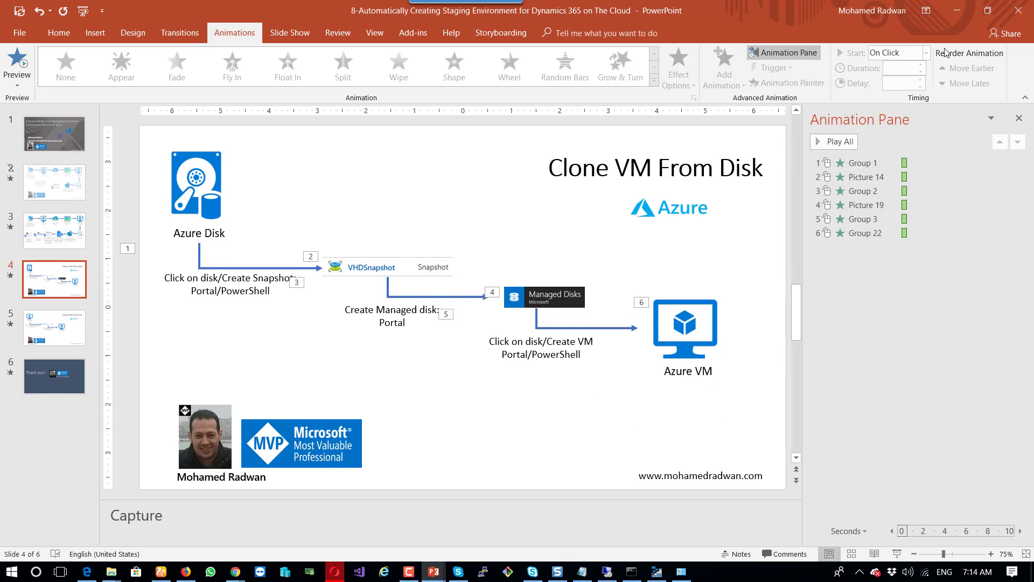
{"action": "left_click", "coordinate": [957, 10]}
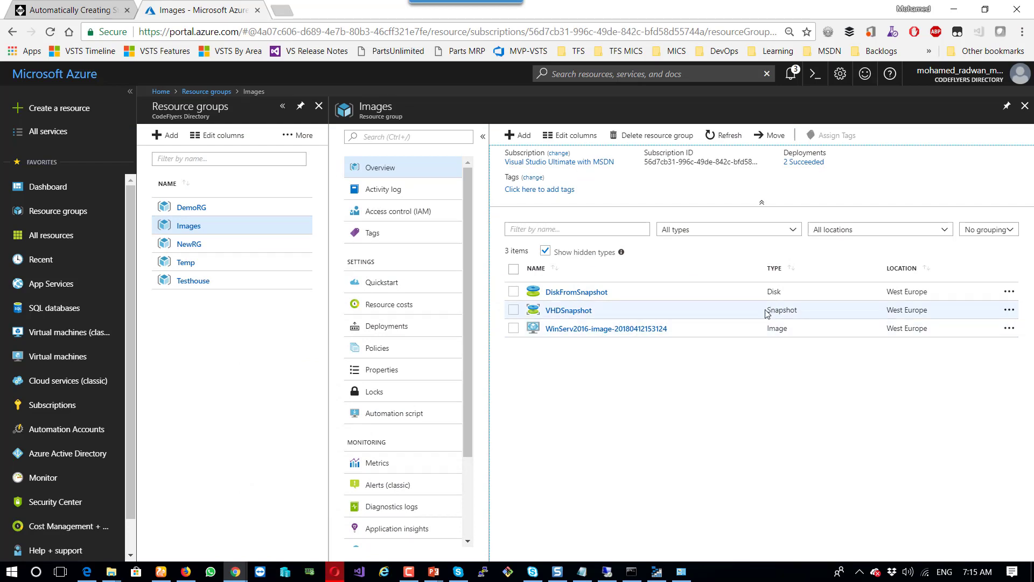
{"action": "left_click_drag", "start_coordinate": [767, 314], "coordinate": [798, 318]}
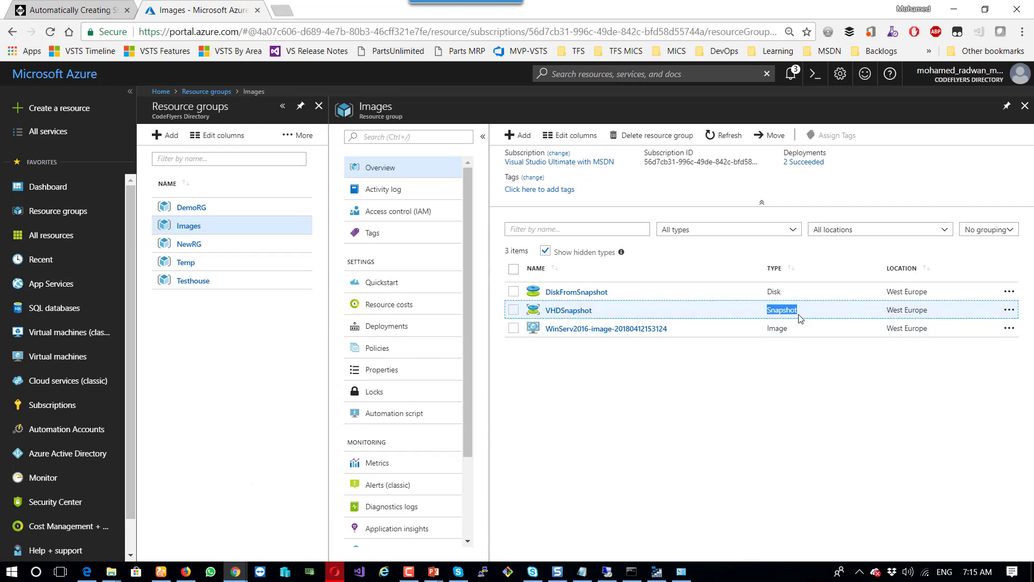
{"action": "double_click", "coordinate": [774, 291]}
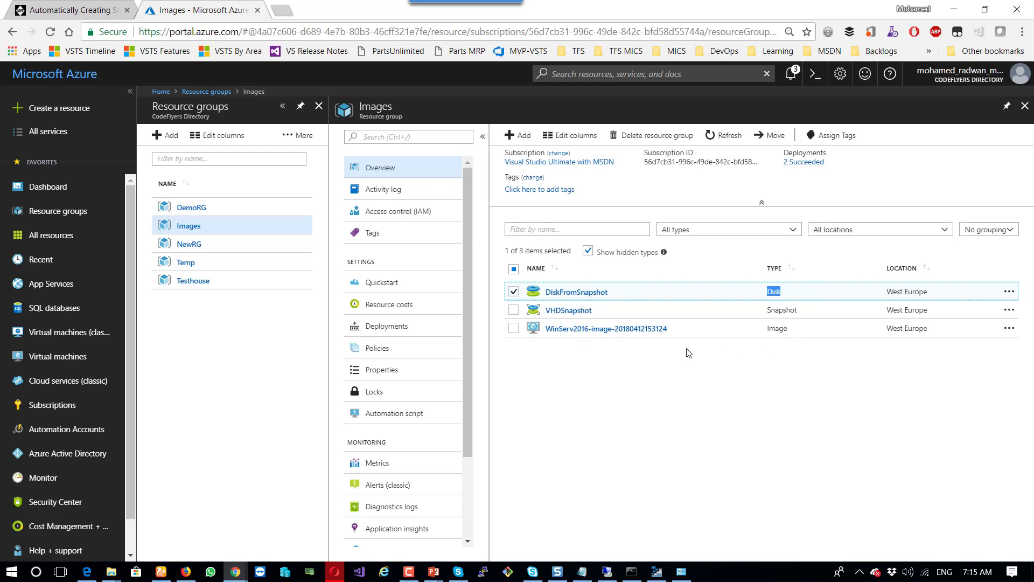
{"action": "left_click", "coordinate": [656, 334]}
{"action": "left_click", "coordinate": [656, 333]}
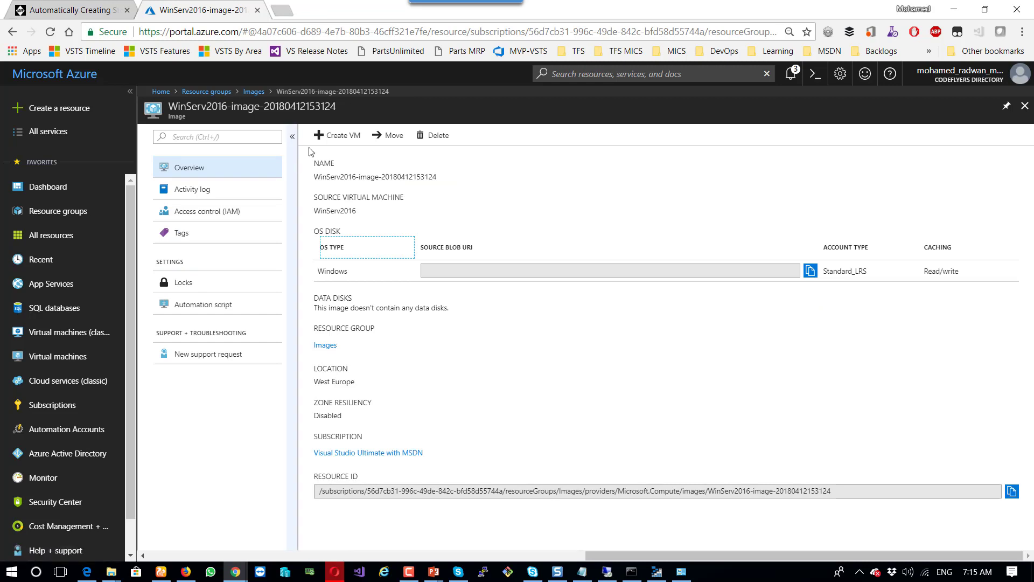
{"action": "left_click", "coordinate": [338, 135]}
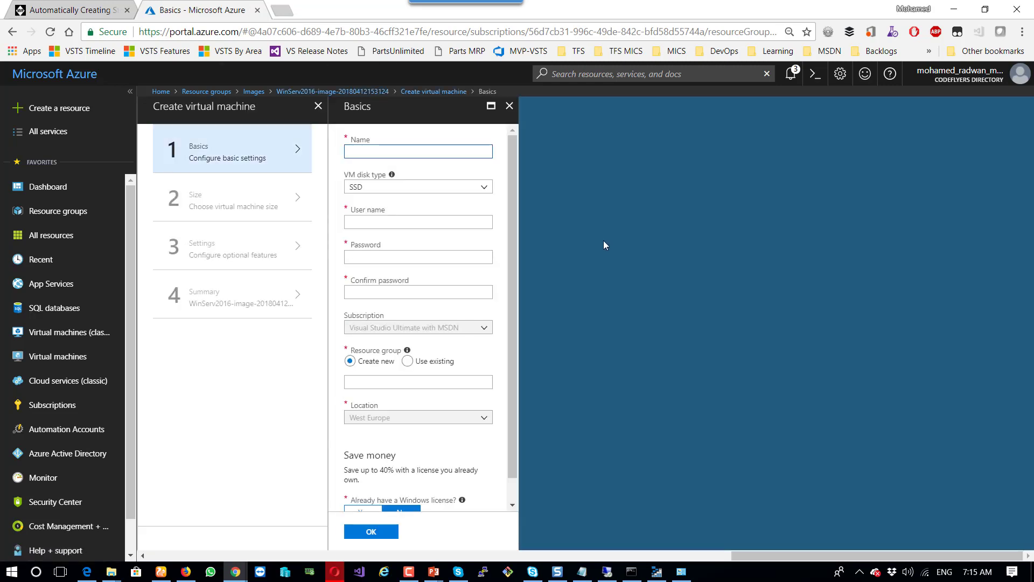
{"action": "left_click", "coordinate": [509, 106]}
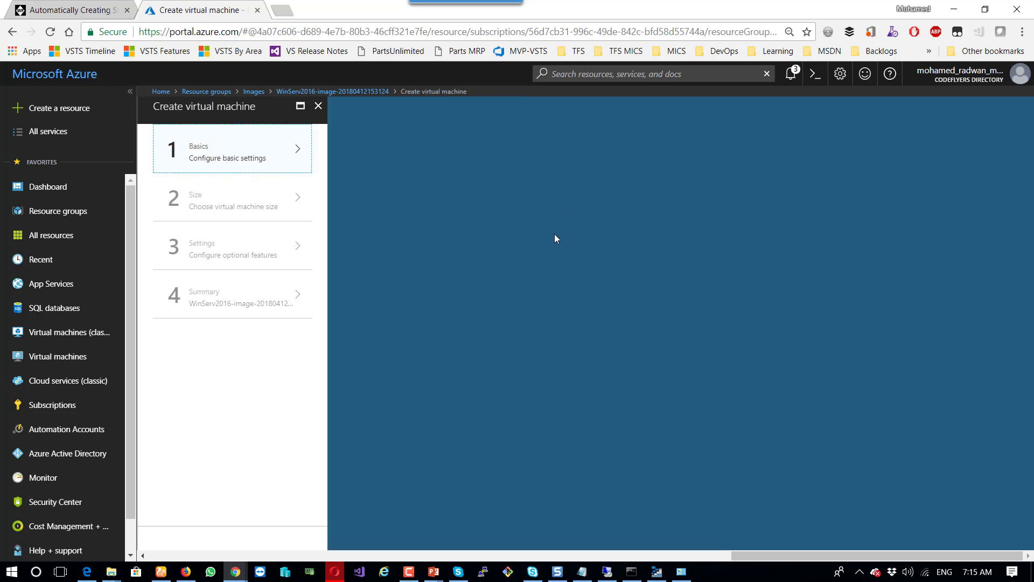
{"action": "left_click", "coordinate": [317, 108]}
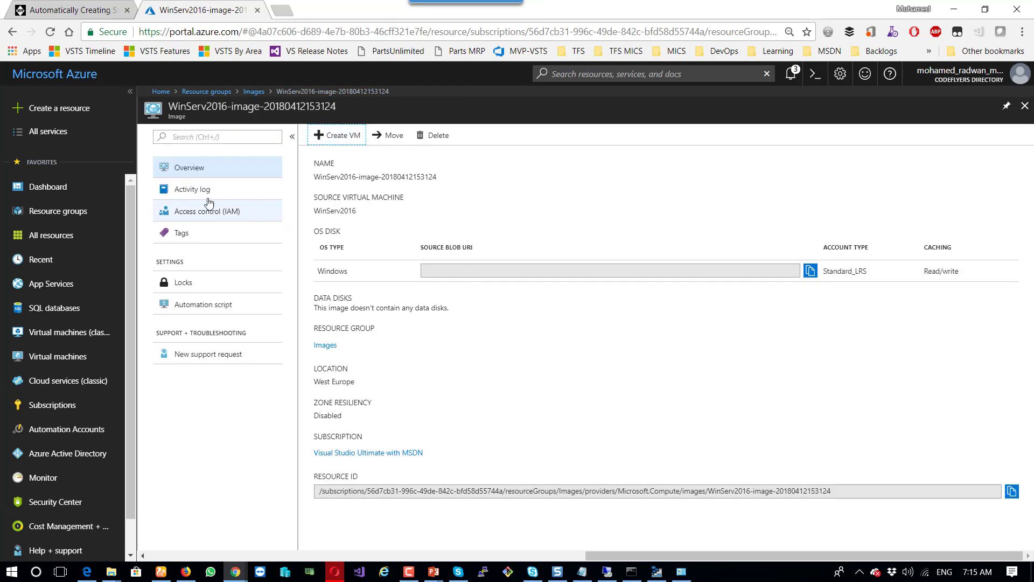
{"action": "left_click", "coordinate": [60, 211]}
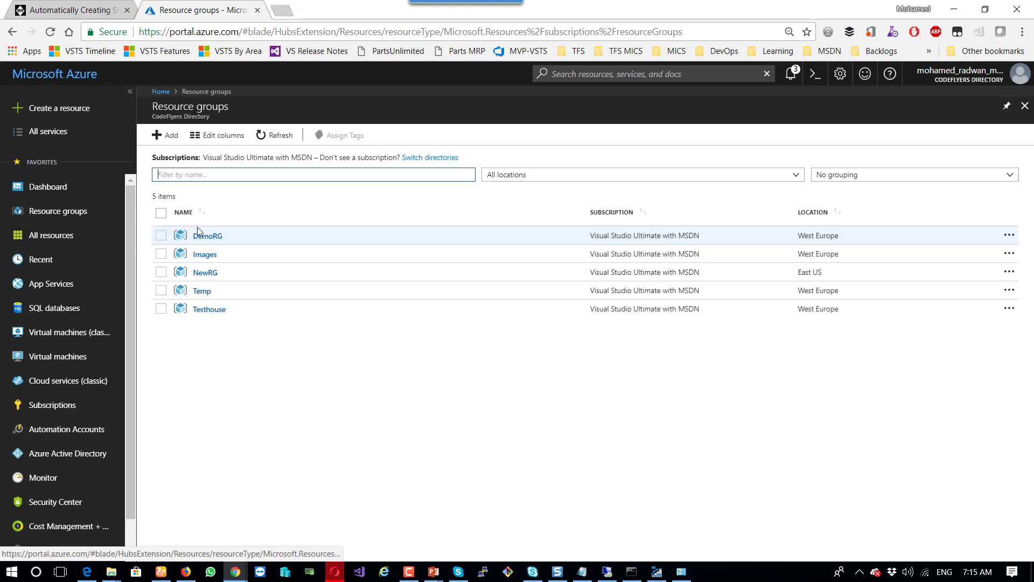
{"action": "left_click", "coordinate": [205, 254]}
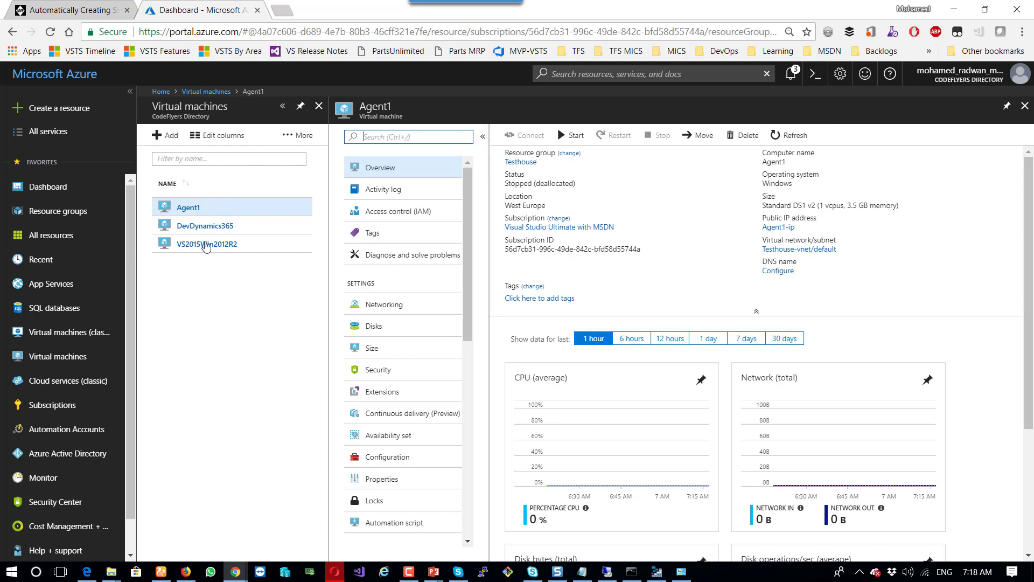
- Compare the commands available for the DevDynamics365 and Agent1 virtual machines, ending on DevDynamics365
{"action": "left_click", "coordinate": [226, 232]}
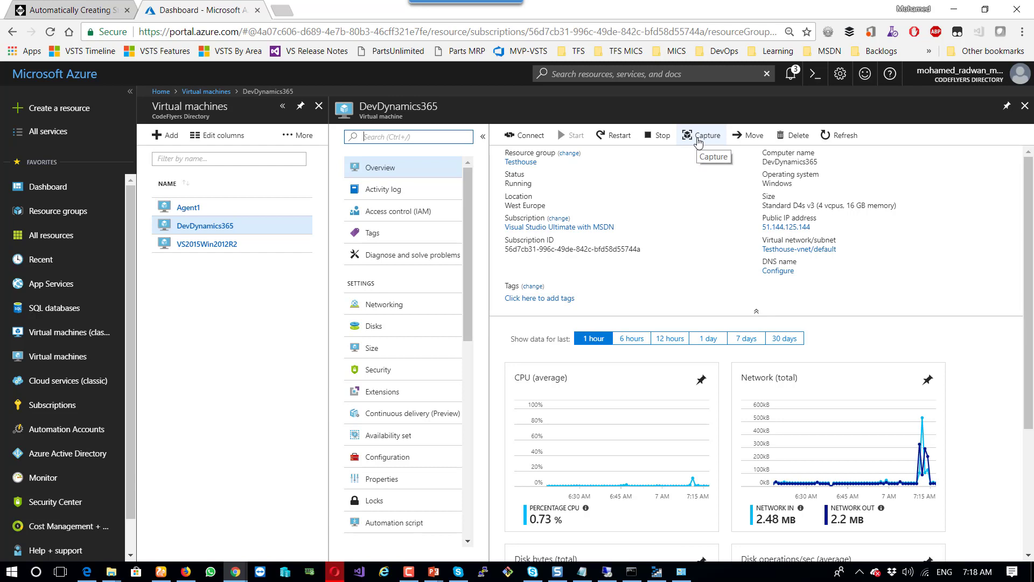
{"action": "left_click", "coordinate": [197, 213]}
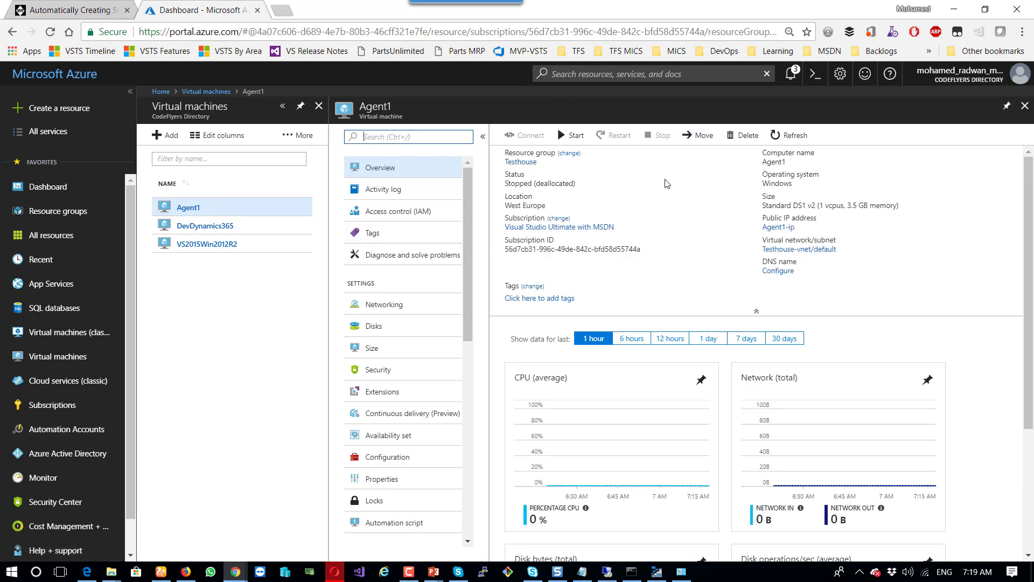
{"action": "left_click", "coordinate": [228, 229]}
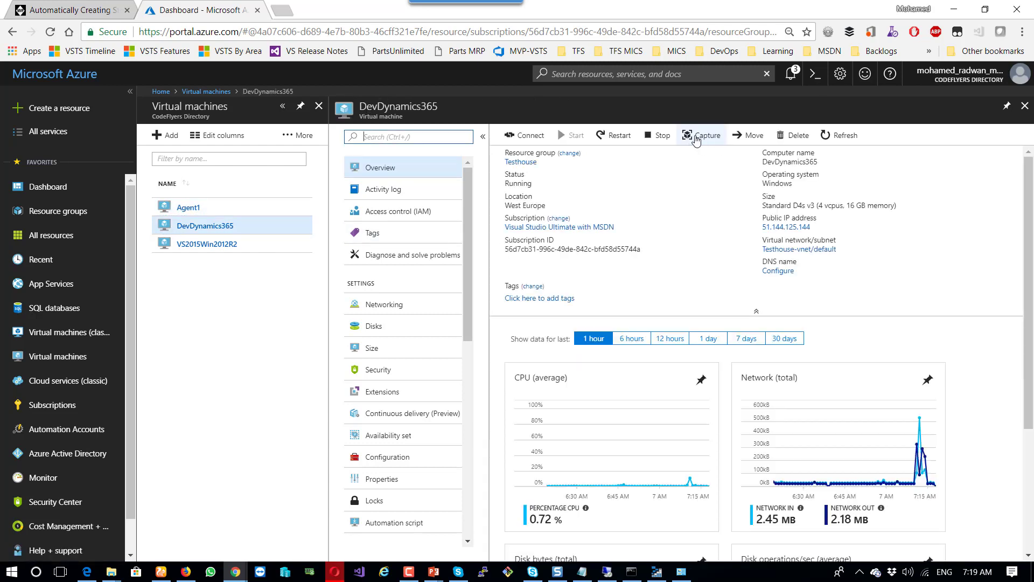
- View the Capture form for creating an image of DevDynamics365, and return to the virtual machine discarding the form
{"action": "left_click", "coordinate": [702, 137]}
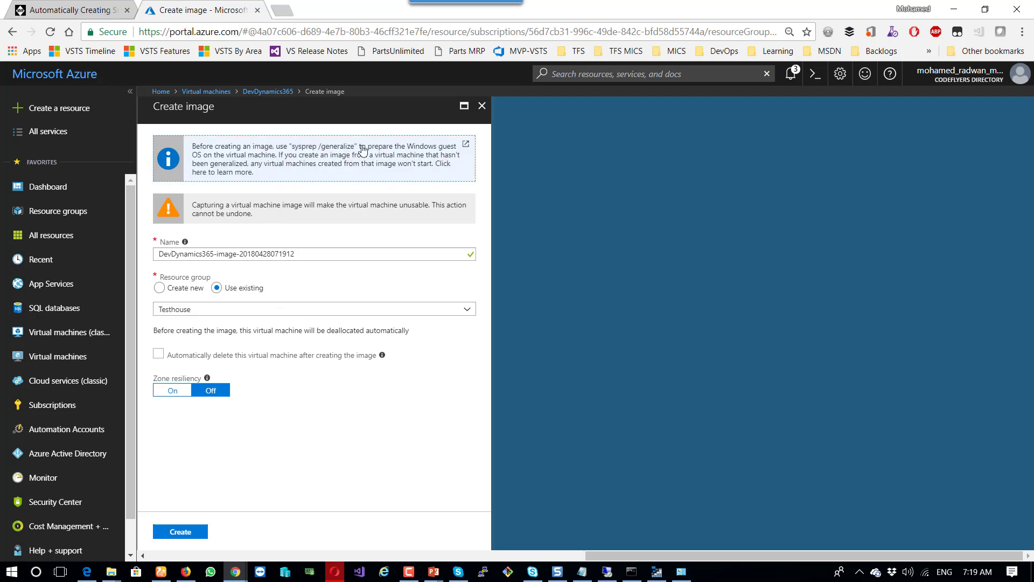
{"action": "left_click", "coordinate": [279, 93]}
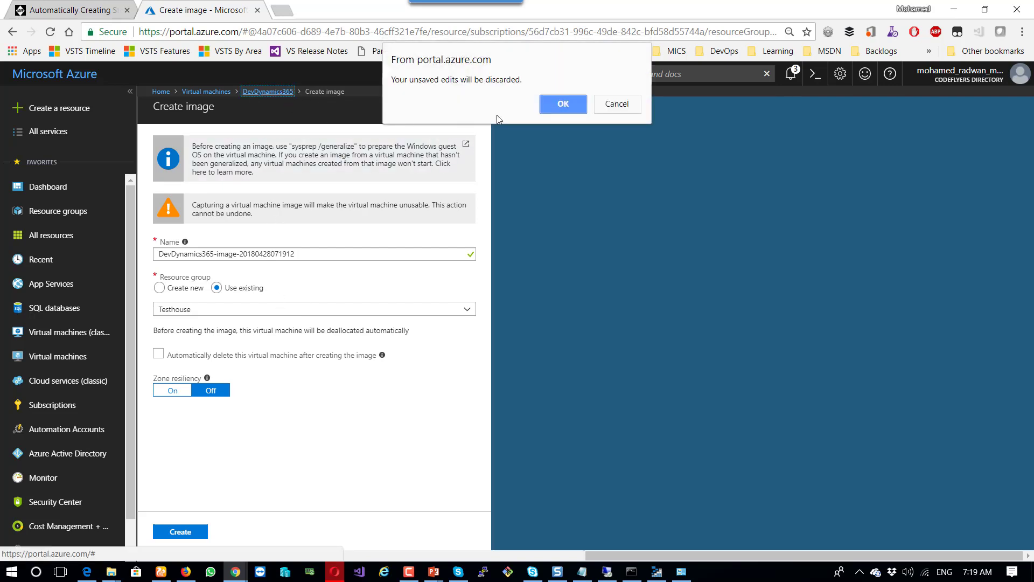
{"action": "left_click", "coordinate": [563, 104]}
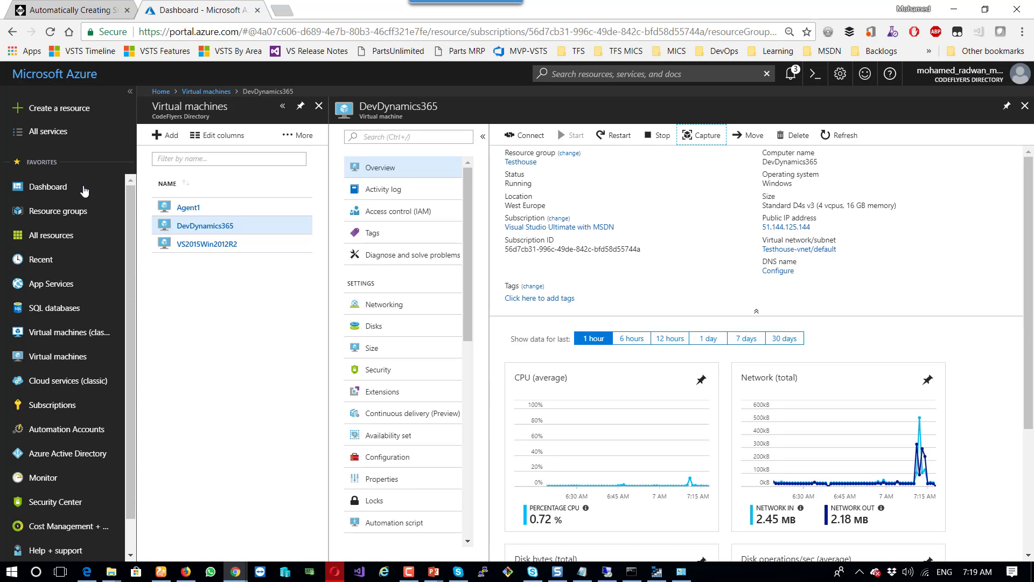
- Open the DemoRG resource group, search the marketplace for Managed Disks from there, and open its creation form
{"action": "left_click", "coordinate": [57, 214]}
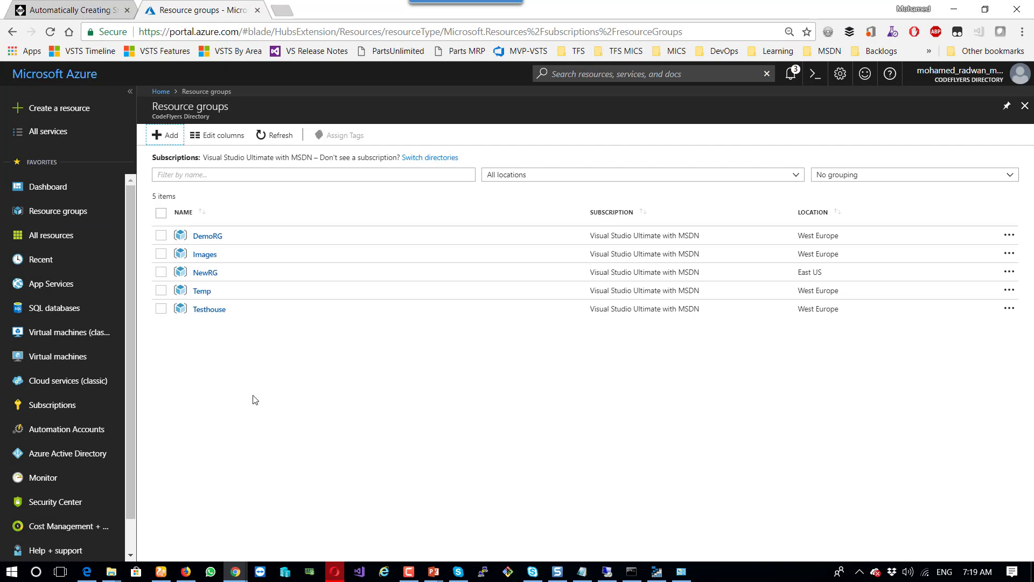
{"action": "left_click", "coordinate": [214, 237]}
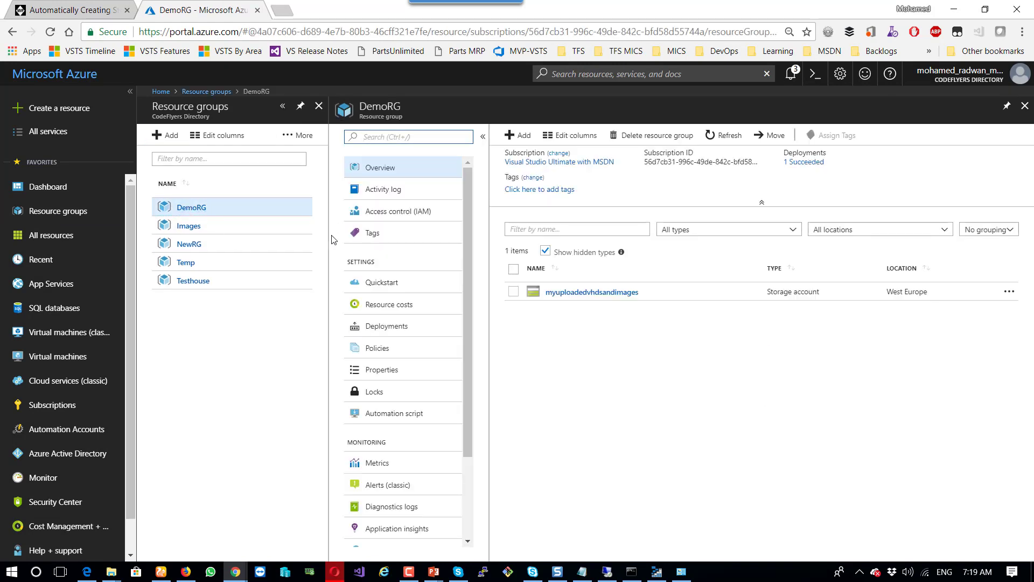
{"action": "left_click", "coordinate": [518, 135]}
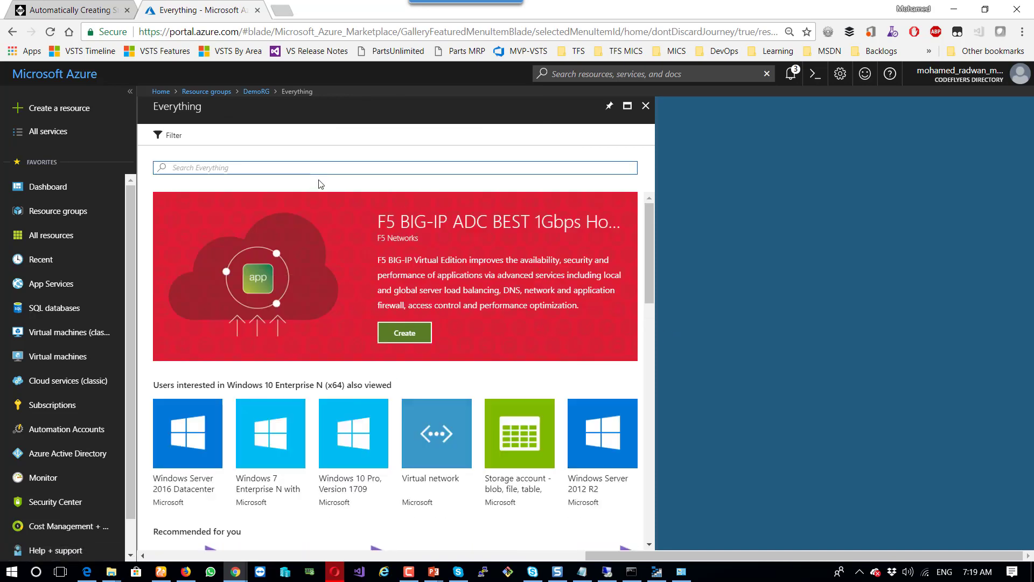
{"action": "type", "text": "disk"}
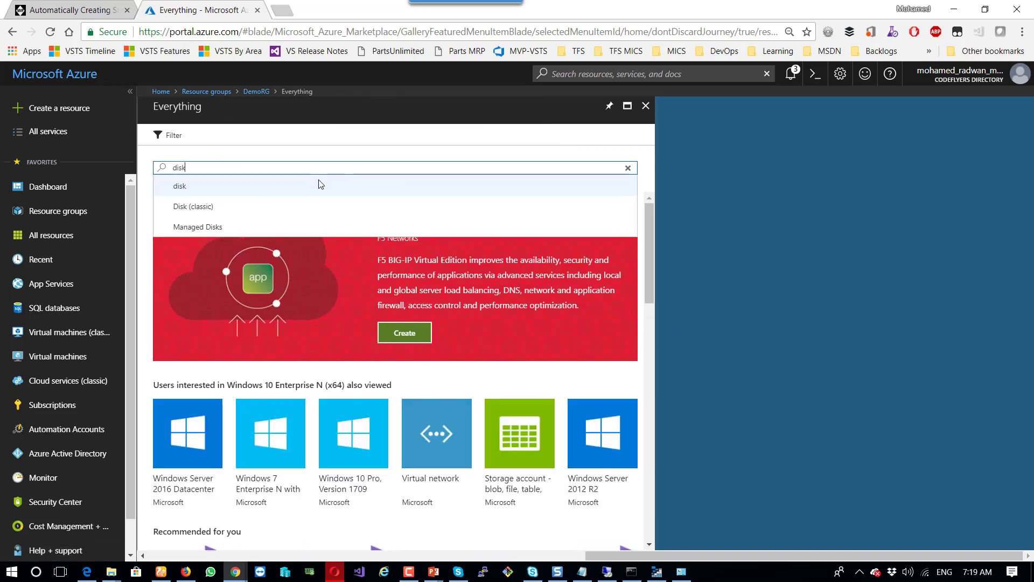
{"action": "left_click", "coordinate": [241, 227]}
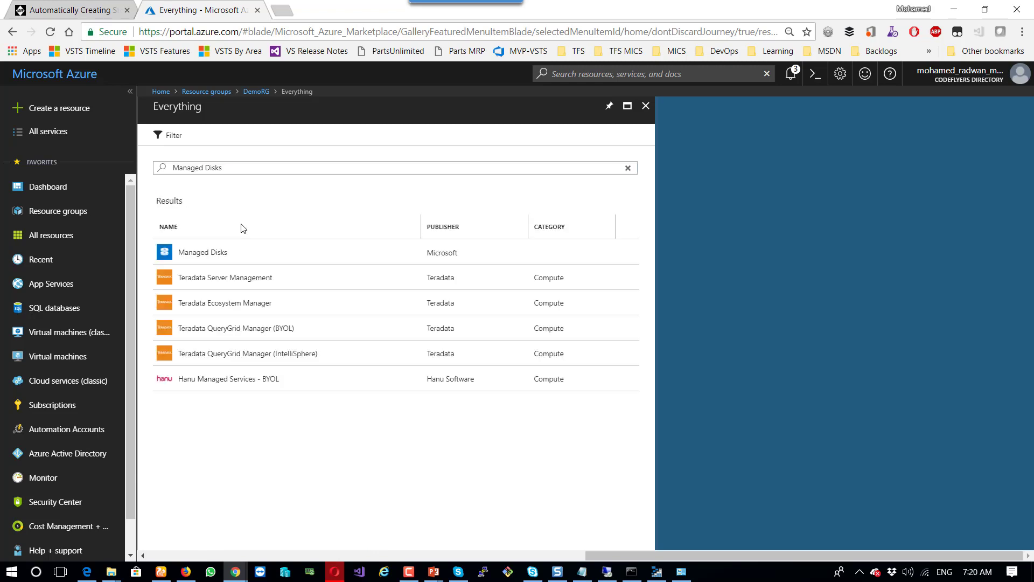
{"action": "left_click", "coordinate": [229, 254]}
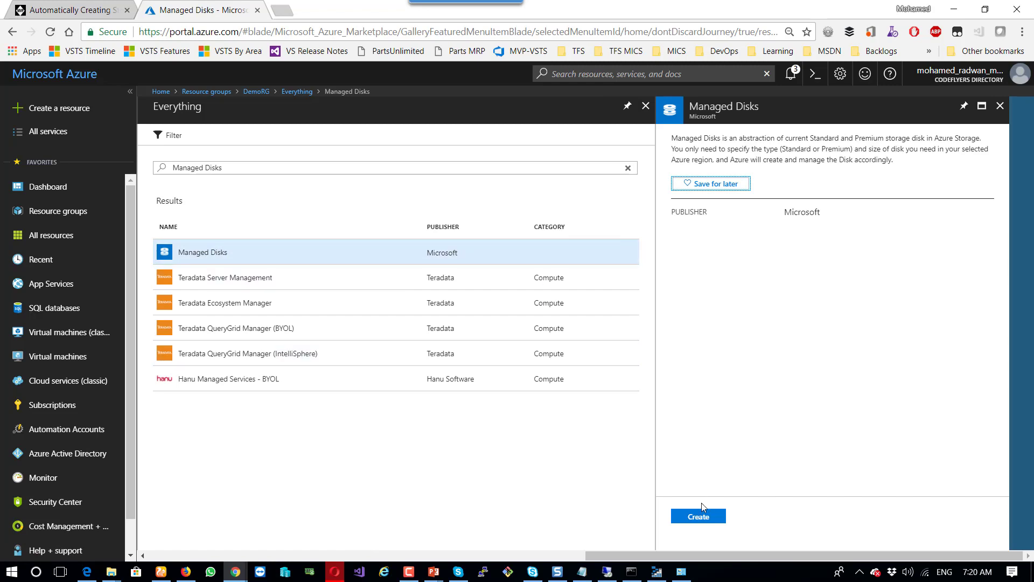
{"action": "left_click", "coordinate": [710, 516]}
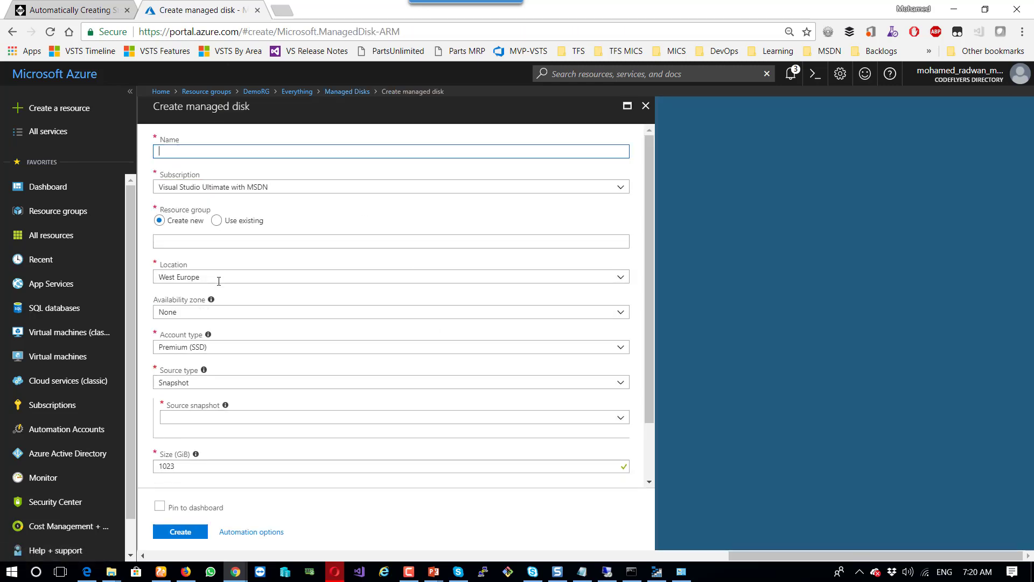
- Choose the existing resource group DemoRG for the managed disk, list the available source snapshots, and discard the form
{"action": "left_click", "coordinate": [218, 223]}
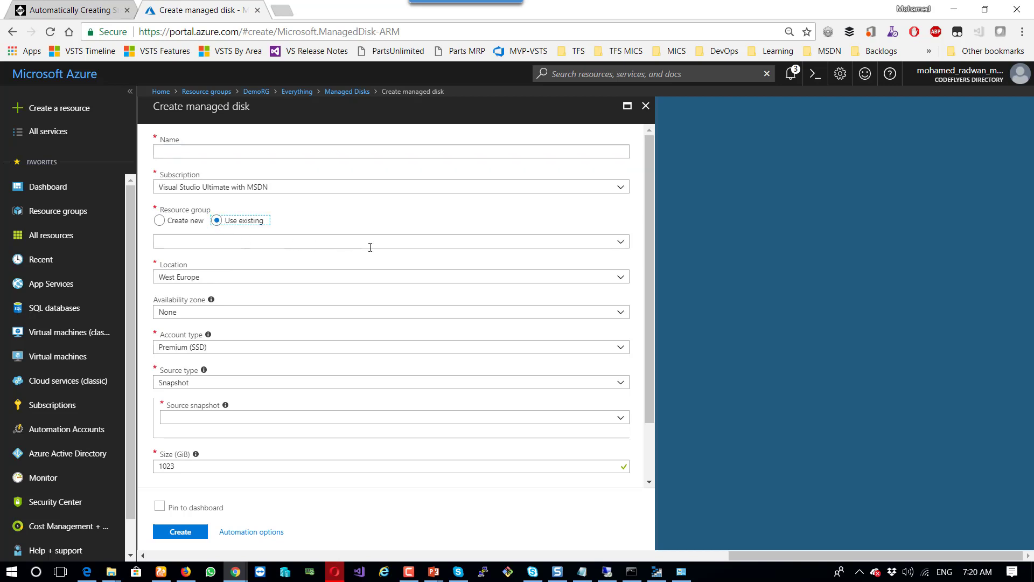
{"action": "left_click", "coordinate": [621, 245]}
{"action": "left_click", "coordinate": [288, 257]}
{"action": "left_click", "coordinate": [618, 420]}
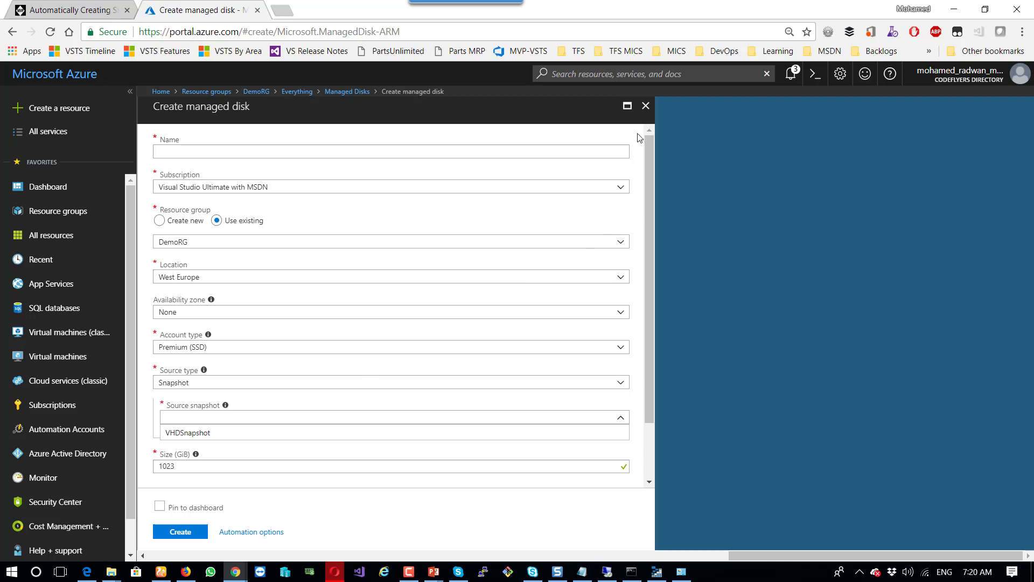
{"action": "left_click", "coordinate": [646, 105]}
{"action": "left_click", "coordinate": [558, 105]}
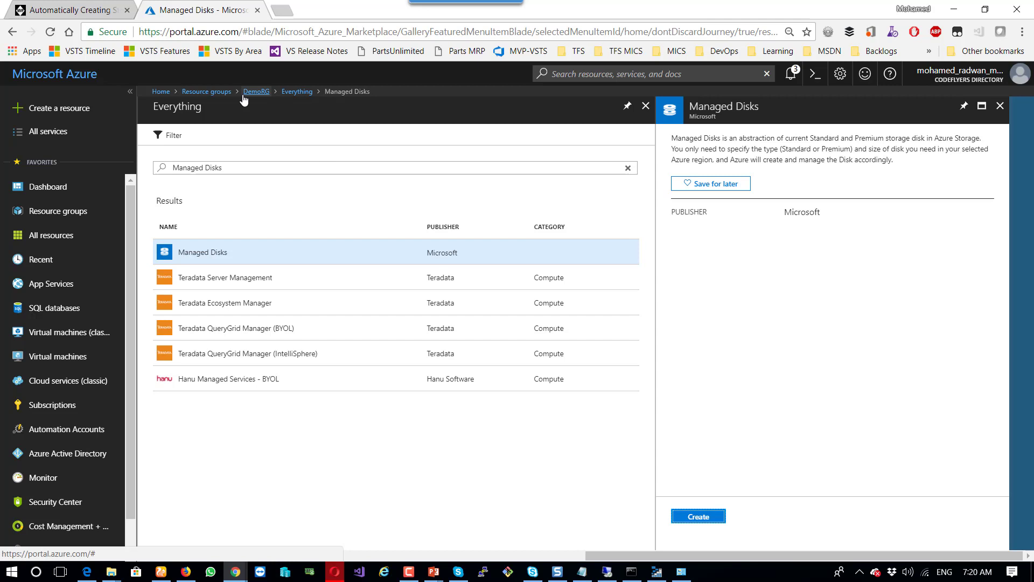
- Copy the Add-AzureRmAccount command from section 4, Create Image from VHD, of the guide
{"action": "left_click", "coordinate": [89, 11]}
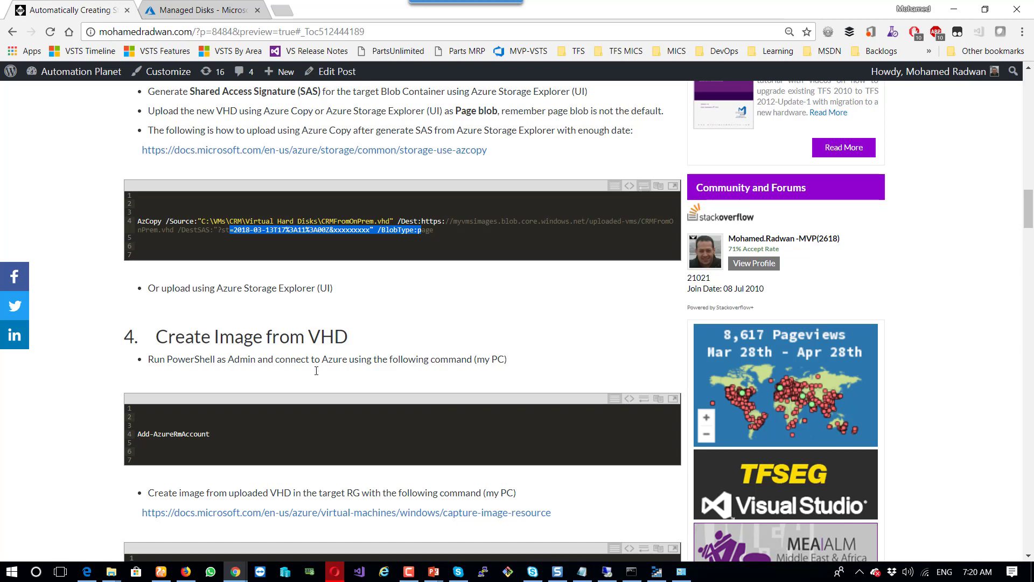
{"action": "left_click_drag", "start_coordinate": [225, 433], "coordinate": [141, 436]}
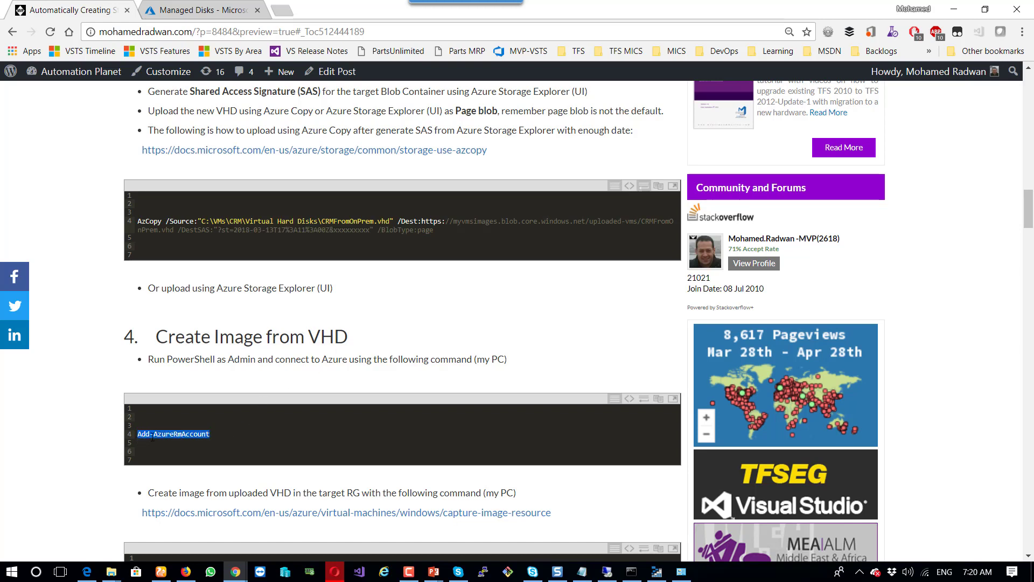
{"action": "right_click", "coordinate": [152, 436]}
{"action": "left_click", "coordinate": [171, 446]}
- Start Windows PowerShell as administrator and run the copied Add-AzureRmAccount command
{"action": "key", "text": "super"}
{"action": "type", "text": "power"}
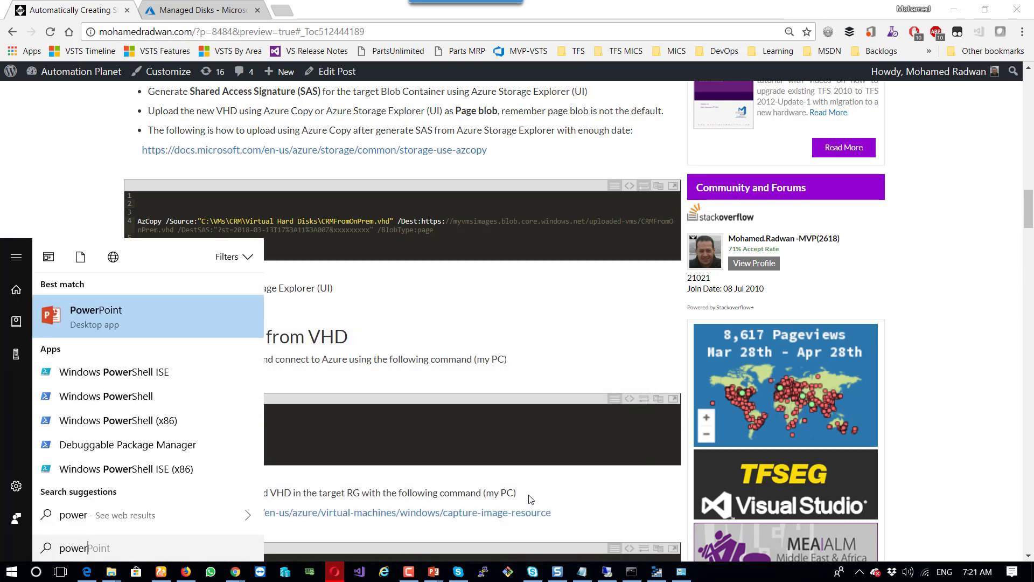
{"action": "right_click", "coordinate": [127, 400]}
{"action": "left_click", "coordinate": [194, 353]}
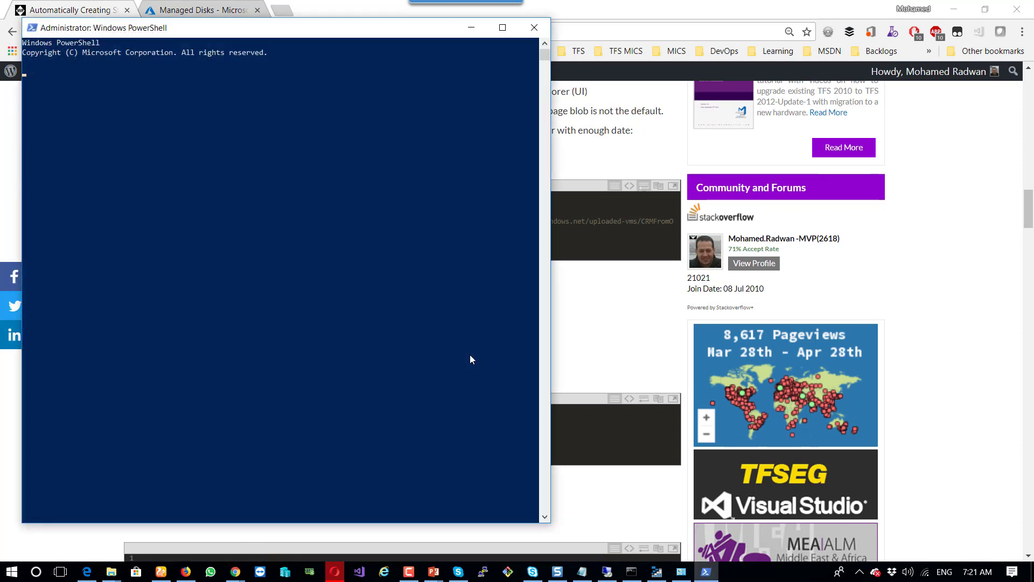
{"action": "key", "text": "ctrl+v"}
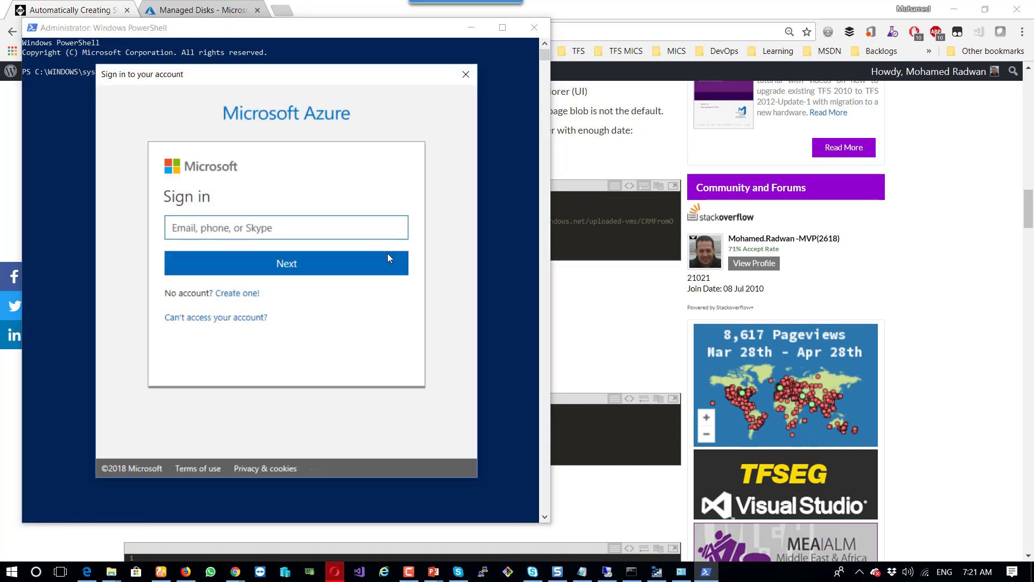
- Cancel the Microsoft Azure sign-in and close the PowerShell window
{"action": "left_click", "coordinate": [483, 34]}
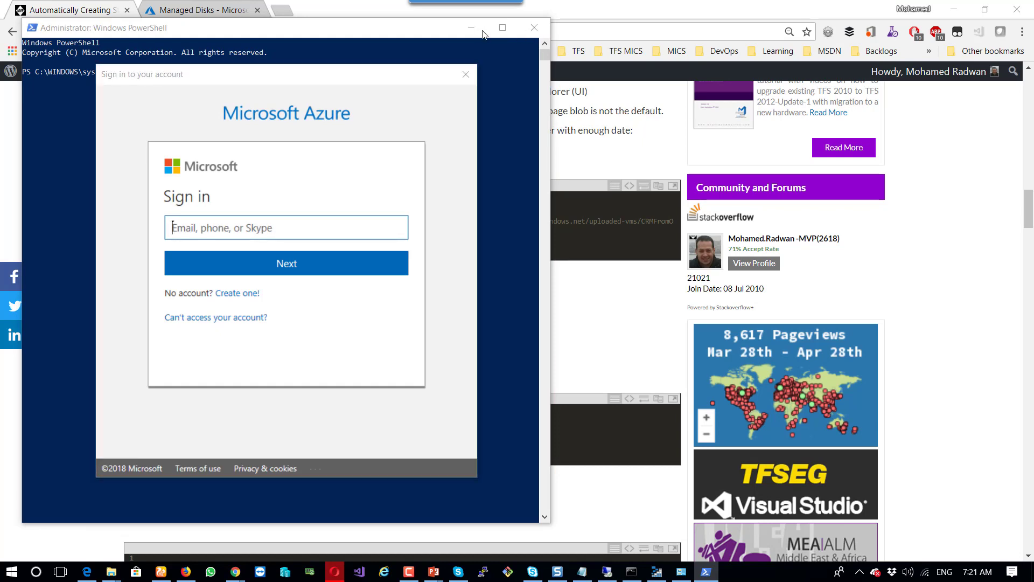
{"action": "left_click", "coordinate": [465, 75]}
{"action": "left_click", "coordinate": [534, 27]}
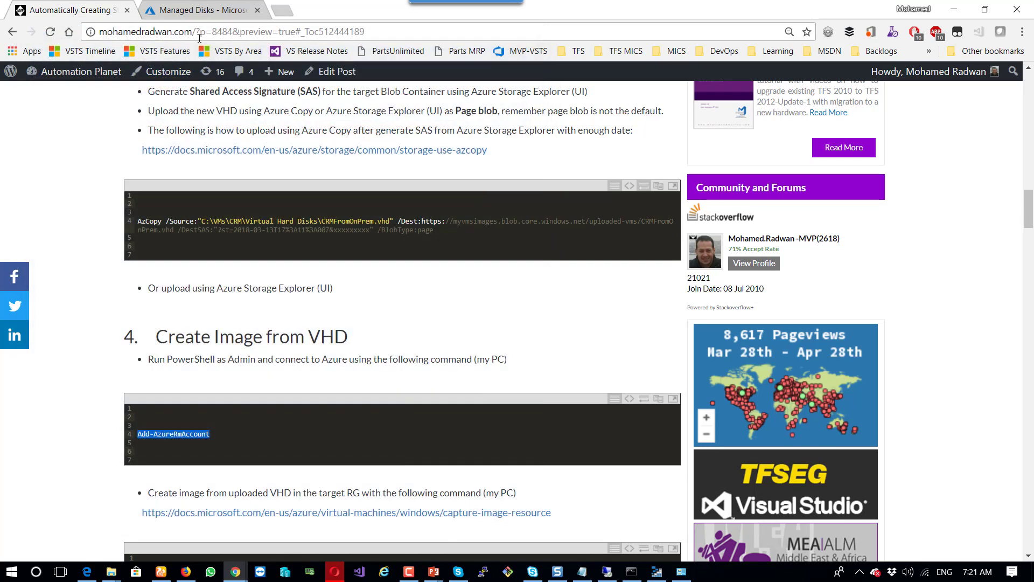
- Highlight the image creation script in section 4 of the guide, and the VHD address assigned to $osVhdUri
{"action": "left_click", "coordinate": [206, 12]}
{"action": "left_click", "coordinate": [82, 12]}
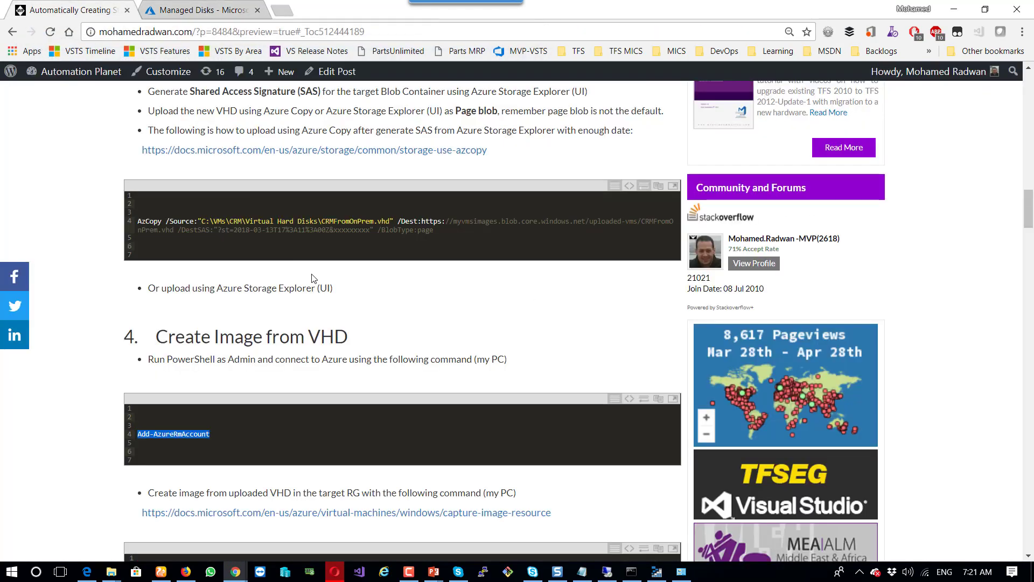
{"action": "scroll", "coordinate": [418, 321], "scroll_direction": "down", "scroll_amount": 3}
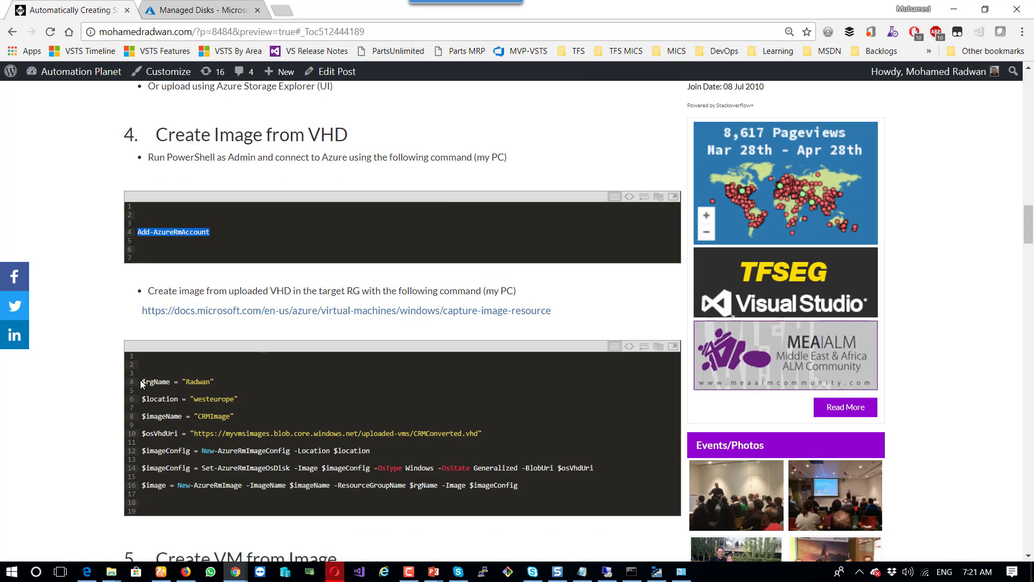
{"action": "left_click_drag", "start_coordinate": [140, 380], "coordinate": [521, 489]}
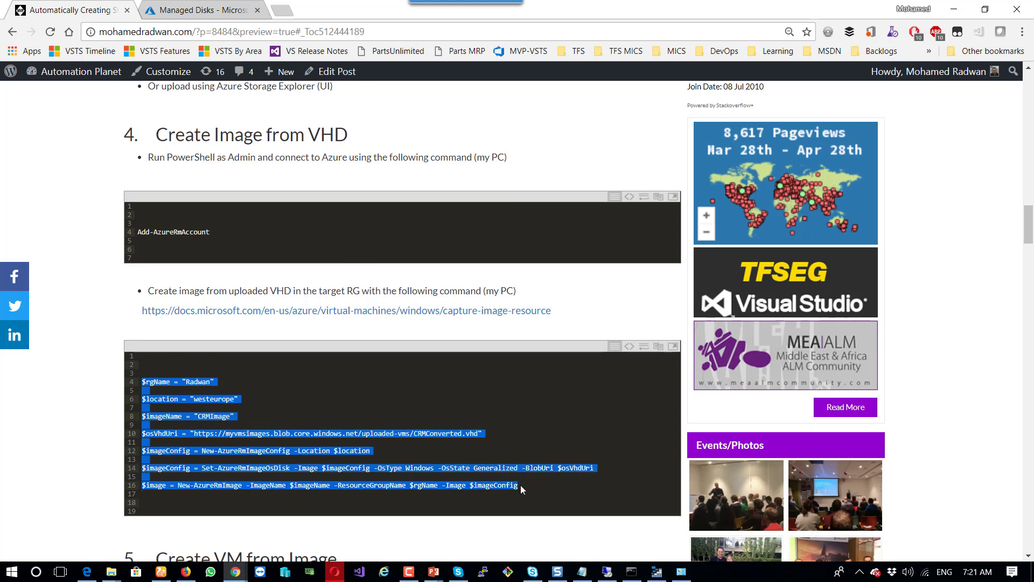
{"action": "left_click", "coordinate": [495, 410]}
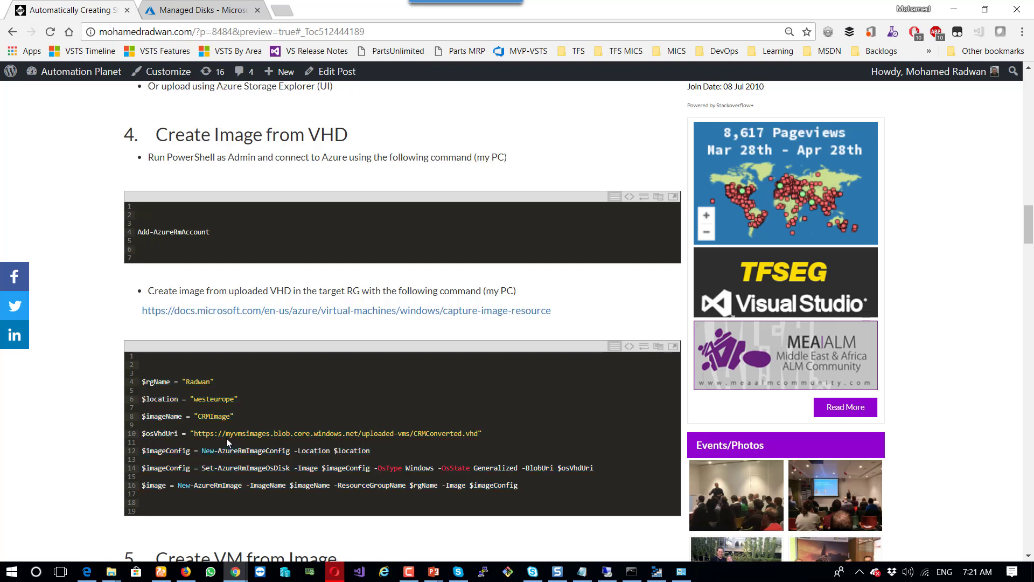
{"action": "left_click_drag", "start_coordinate": [226, 434], "coordinate": [372, 445]}
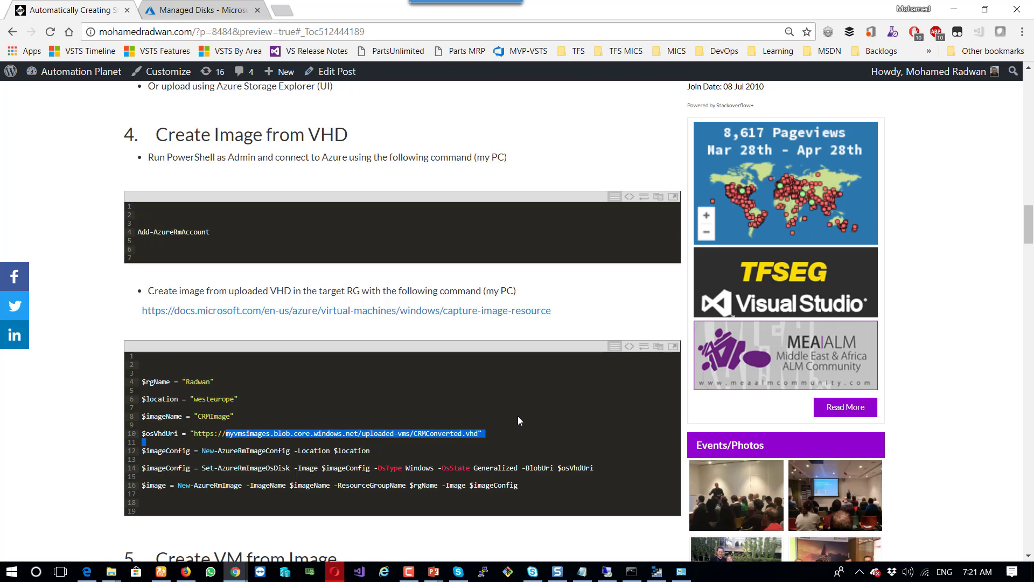
- Read the Create VM from Image section of the guide, and open the Images resource group in the Azure portal
{"action": "scroll", "coordinate": [519, 420], "scroll_direction": "down", "scroll_amount": 4}
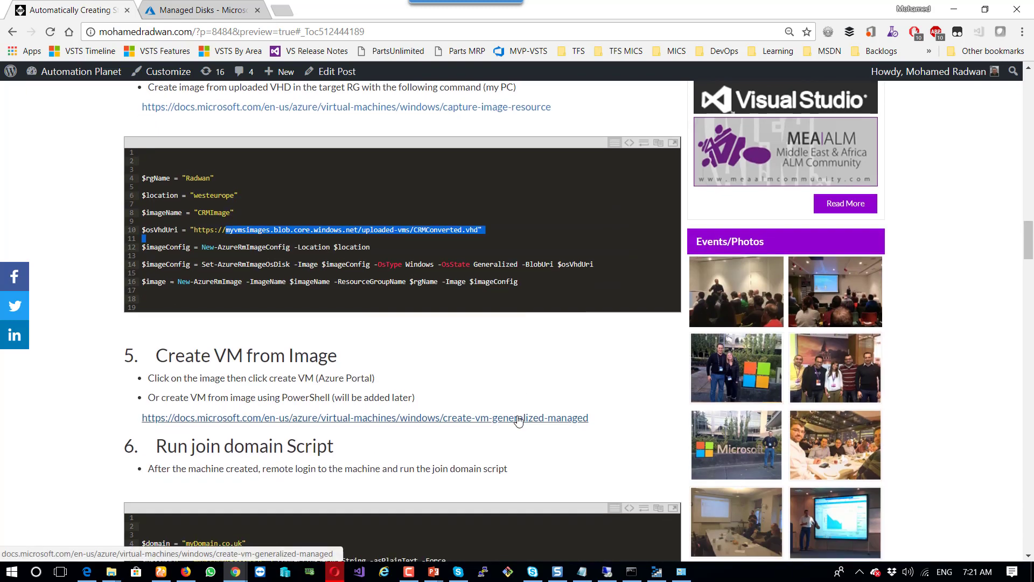
{"action": "scroll", "coordinate": [518, 420], "scroll_direction": "down", "scroll_amount": 4}
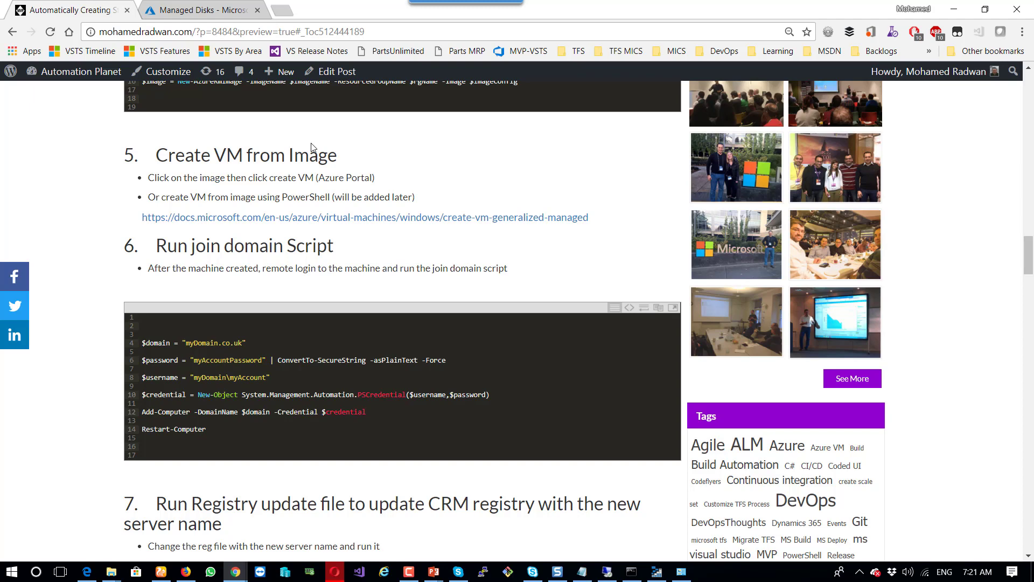
{"action": "left_click", "coordinate": [212, 11]}
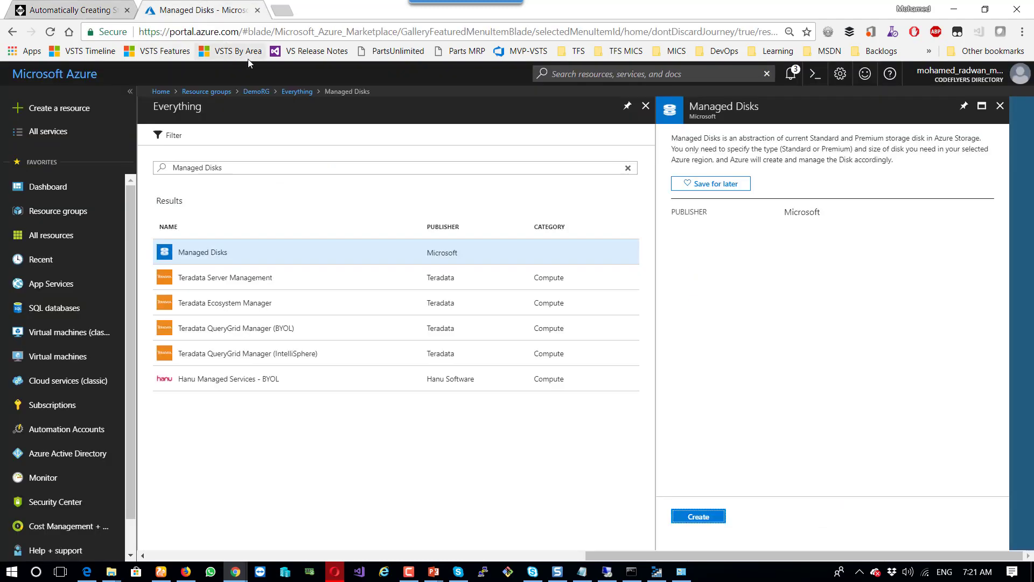
{"action": "left_click", "coordinate": [56, 211]}
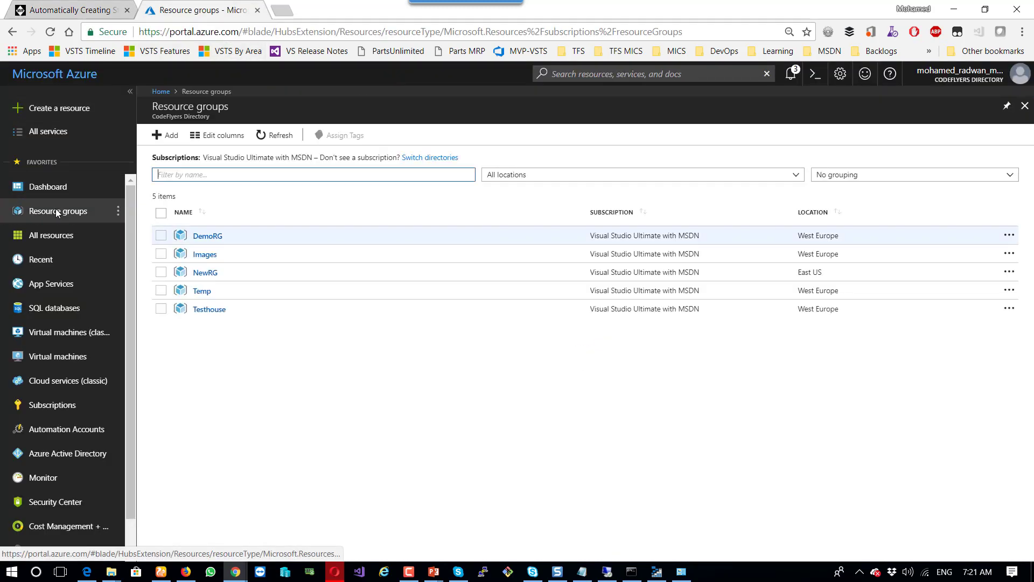
{"action": "left_click", "coordinate": [205, 254]}
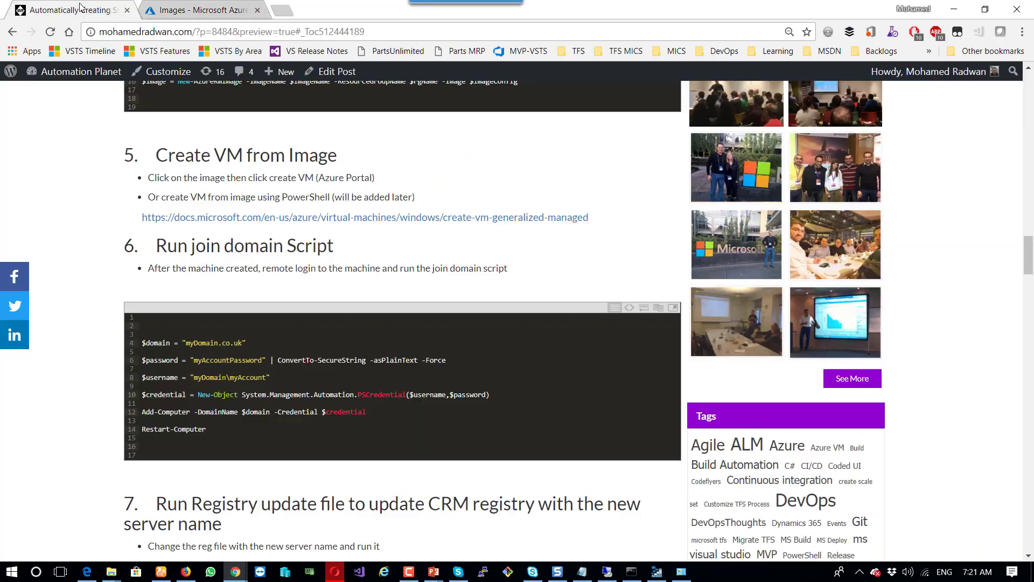
- Return to the guide and highlight the complete join domain script in section 6
{"action": "left_click", "coordinate": [70, 9]}
{"action": "left_click_drag", "start_coordinate": [143, 343], "coordinate": [237, 430]}
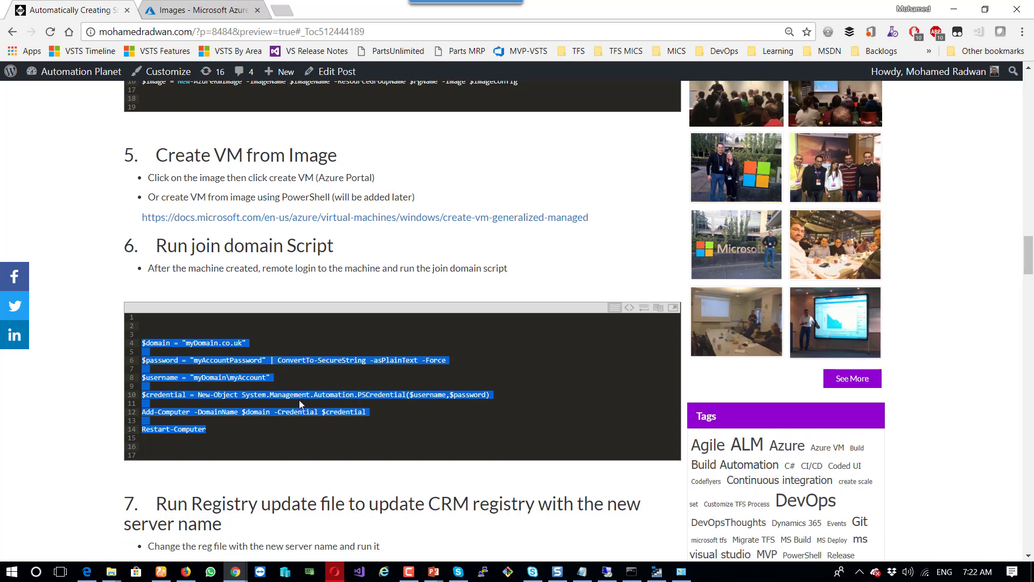
{"action": "scroll", "coordinate": [299, 399], "scroll_direction": "down", "scroll_amount": 8}
{"action": "scroll", "coordinate": [299, 399], "scroll_direction": "up", "scroll_amount": 4}
{"action": "left_click_drag", "start_coordinate": [225, 238], "coordinate": [140, 146]}
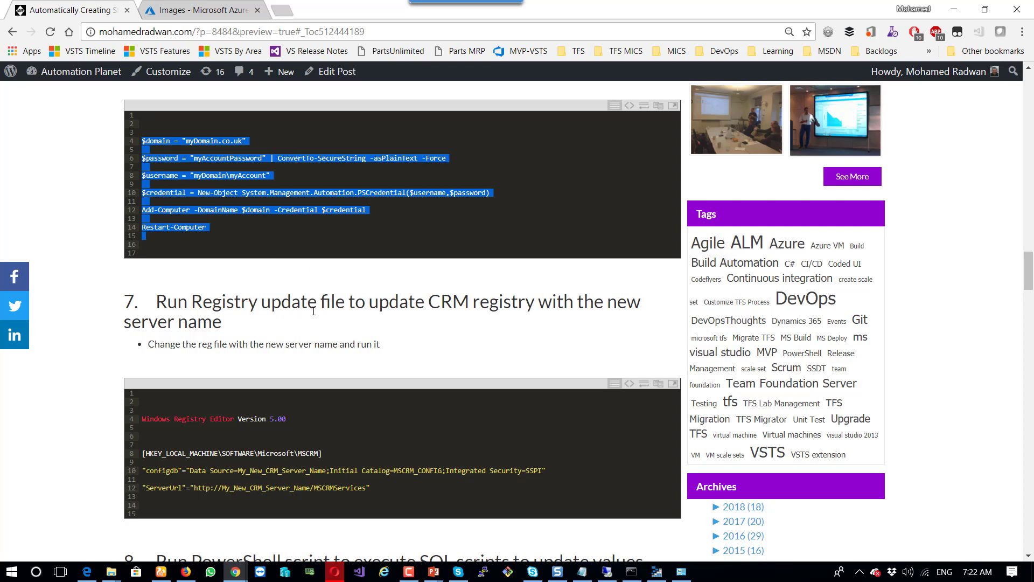
- Highlight the new CRM server name placeholders in the configdb and ServerUrl lines of the section 7 registry file
{"action": "scroll", "coordinate": [314, 310], "scroll_direction": "down", "scroll_amount": 3}
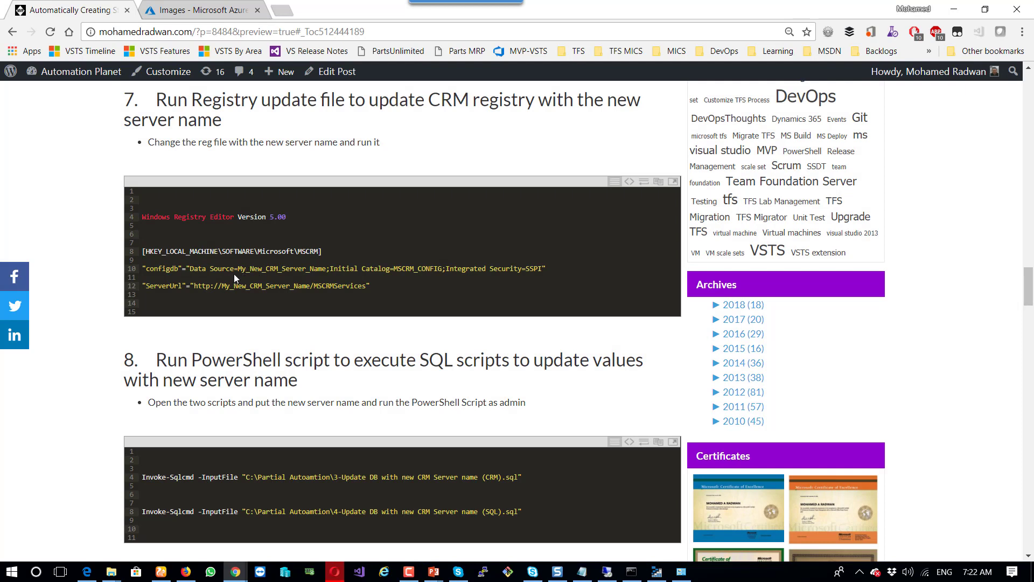
{"action": "left_click_drag", "start_coordinate": [237, 268], "coordinate": [325, 267]}
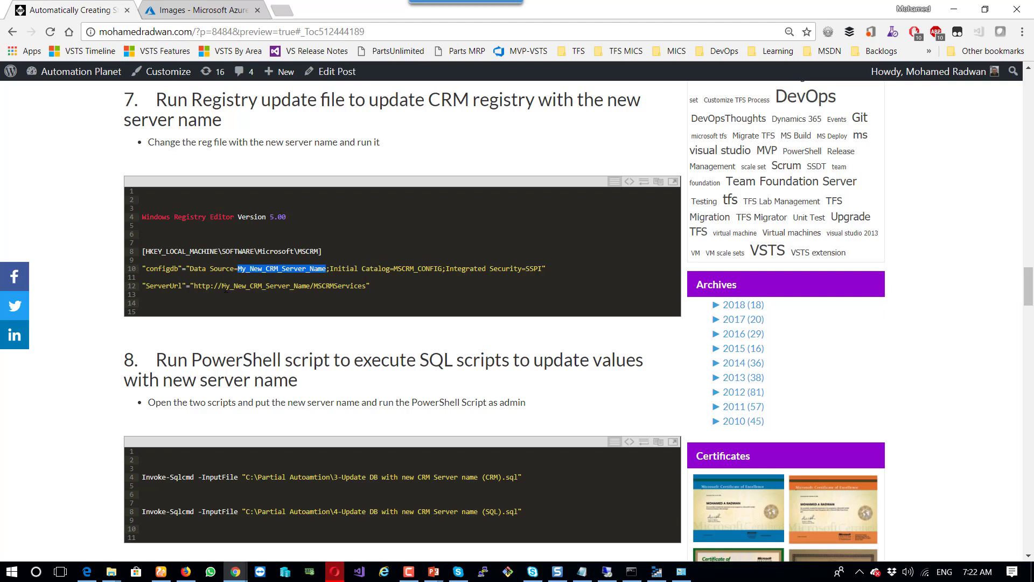
{"action": "left_click_drag", "start_coordinate": [221, 286], "coordinate": [294, 285]}
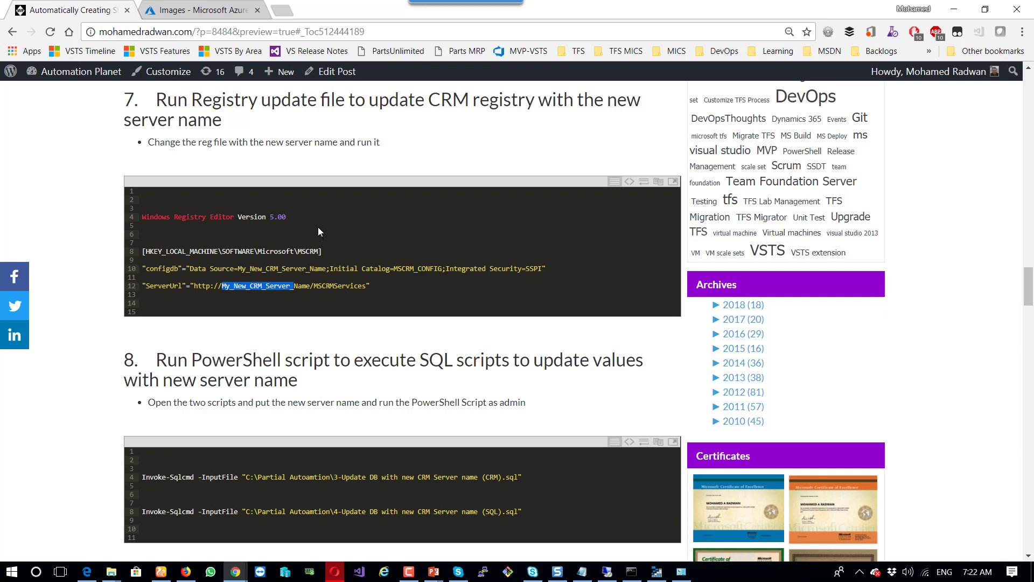
{"action": "scroll", "coordinate": [318, 231], "scroll_direction": "down", "scroll_amount": 4}
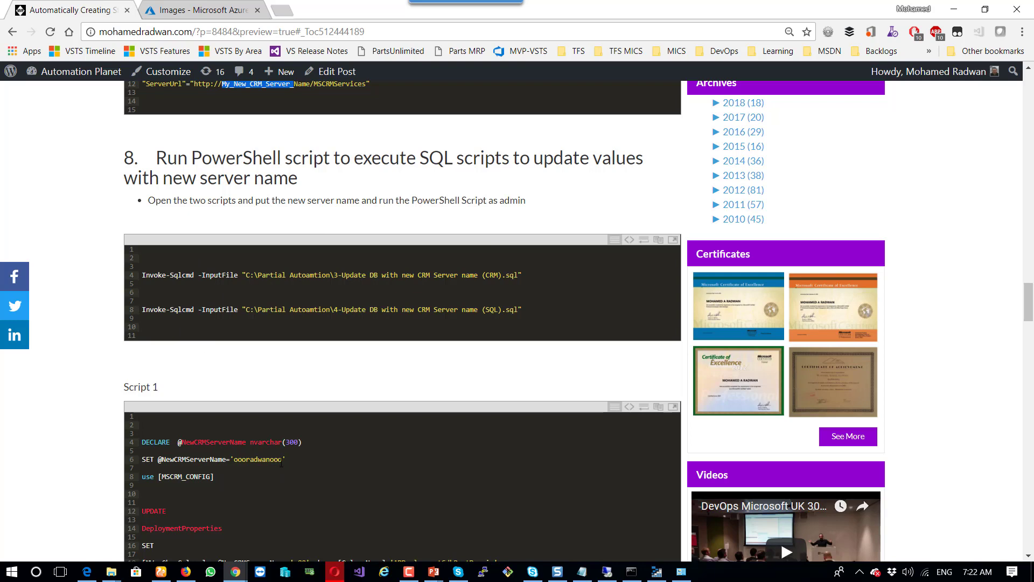
{"action": "scroll", "coordinate": [281, 463], "scroll_direction": "down", "scroll_amount": 4}
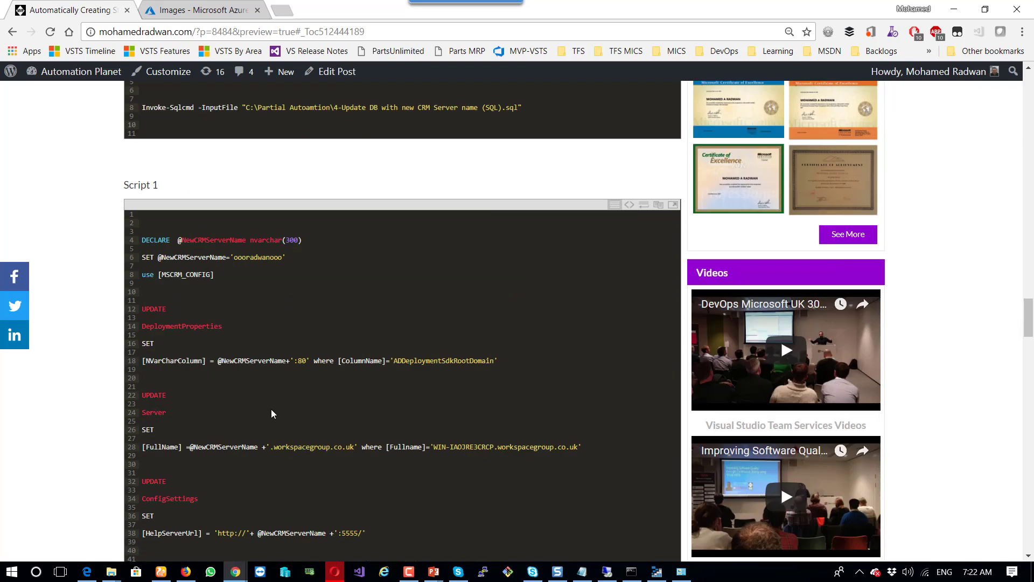
{"action": "scroll", "coordinate": [274, 403], "scroll_direction": "up", "scroll_amount": 4}
{"action": "scroll", "coordinate": [276, 394], "scroll_direction": "down", "scroll_amount": 4}
{"action": "left_click_drag", "start_coordinate": [233, 258], "coordinate": [280, 257]}
{"action": "scroll", "coordinate": [249, 272], "scroll_direction": "down", "scroll_amount": 10}
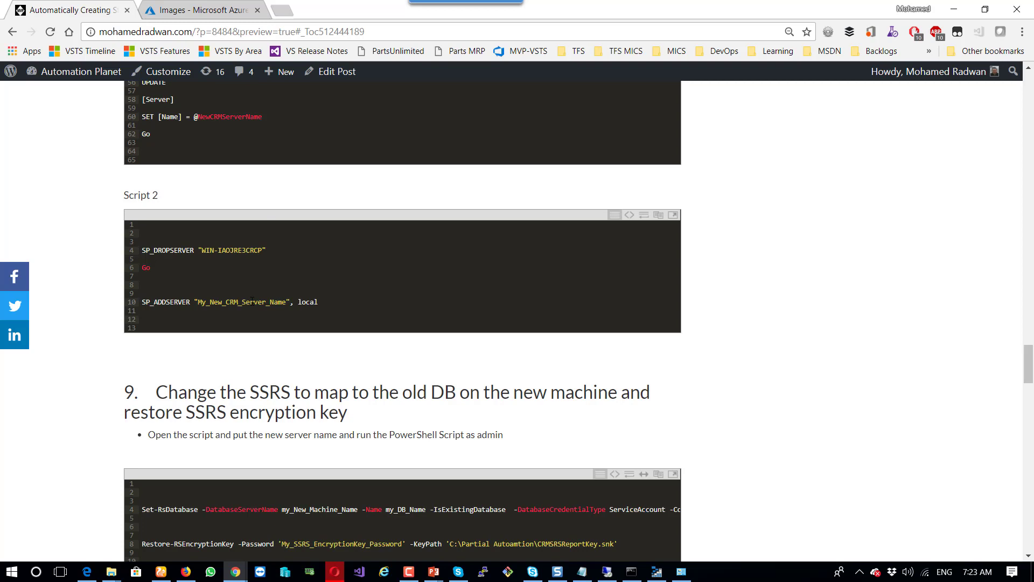
- Highlight the My_New_CRM_Server_Name placeholder in Script 2 and review the table updates in Script 1, focusing on DeploymentProperties
{"action": "left_click_drag", "start_coordinate": [197, 302], "coordinate": [286, 302]}
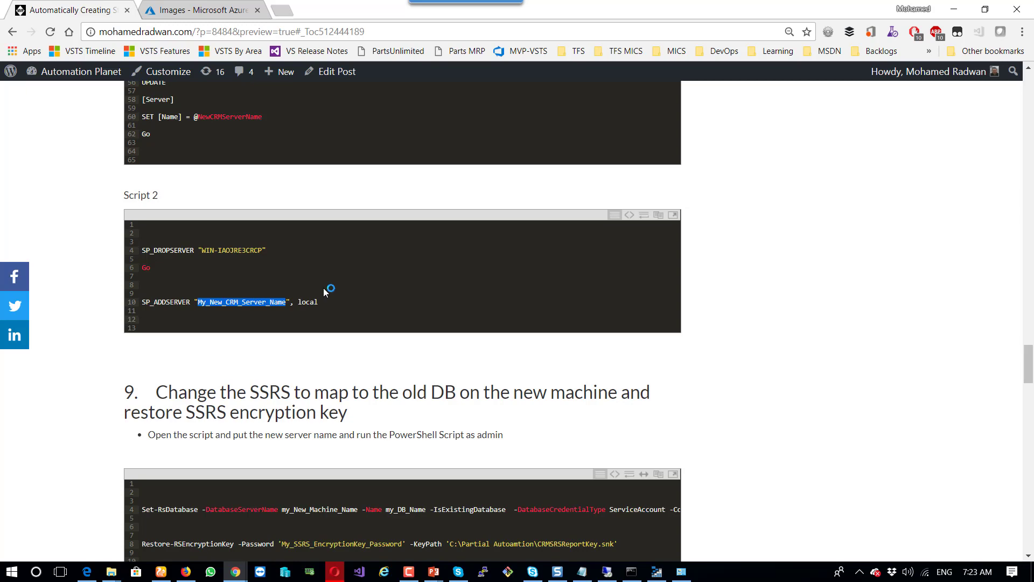
{"action": "scroll", "coordinate": [323, 291], "scroll_direction": "up", "scroll_amount": 10}
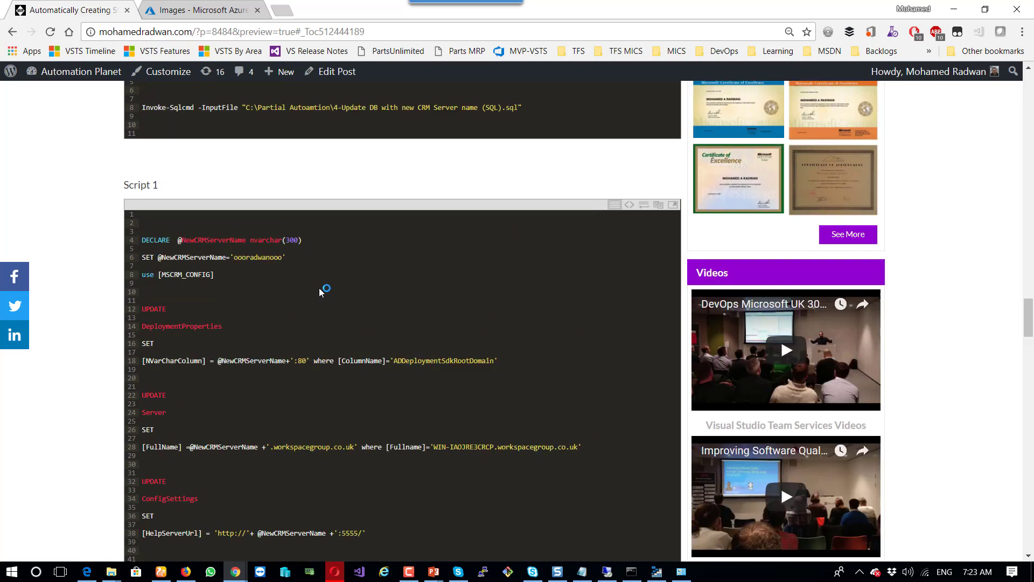
{"action": "scroll", "coordinate": [318, 287], "scroll_direction": "up", "scroll_amount": 3}
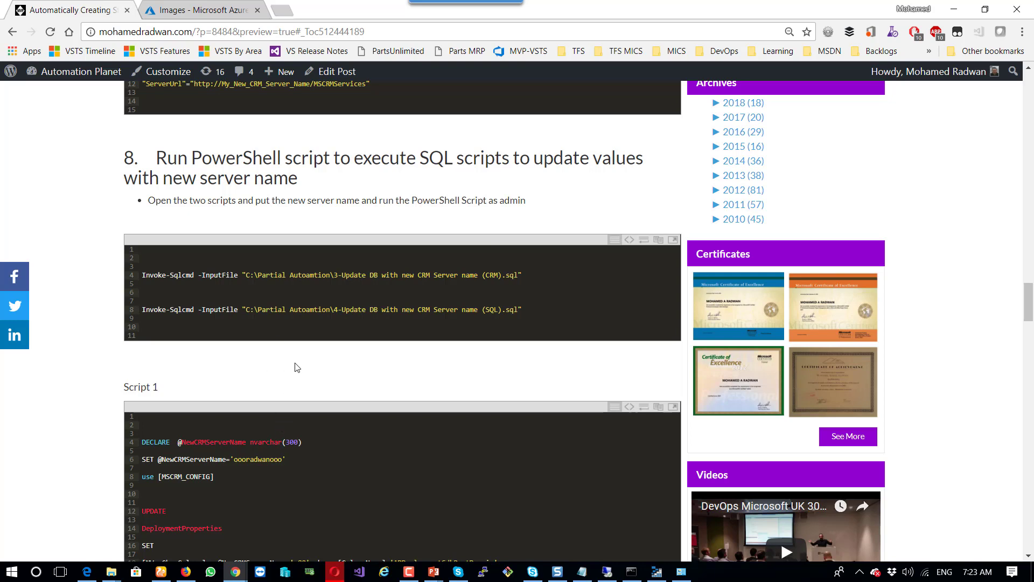
{"action": "scroll", "coordinate": [295, 368], "scroll_direction": "down", "scroll_amount": 3}
{"action": "scroll", "coordinate": [330, 297], "scroll_direction": "down", "scroll_amount": 3}
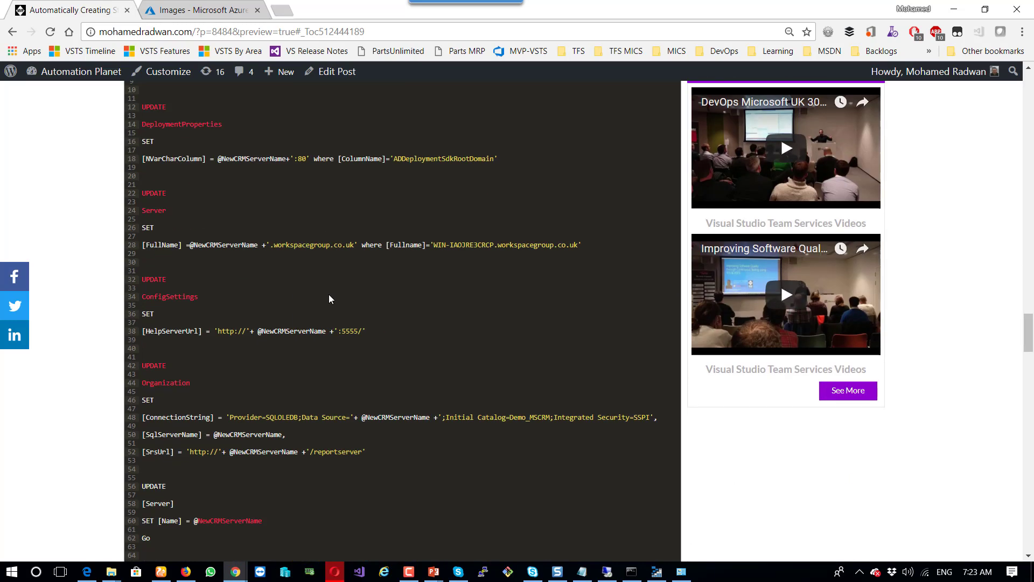
{"action": "scroll", "coordinate": [325, 292], "scroll_direction": "up", "scroll_amount": 3}
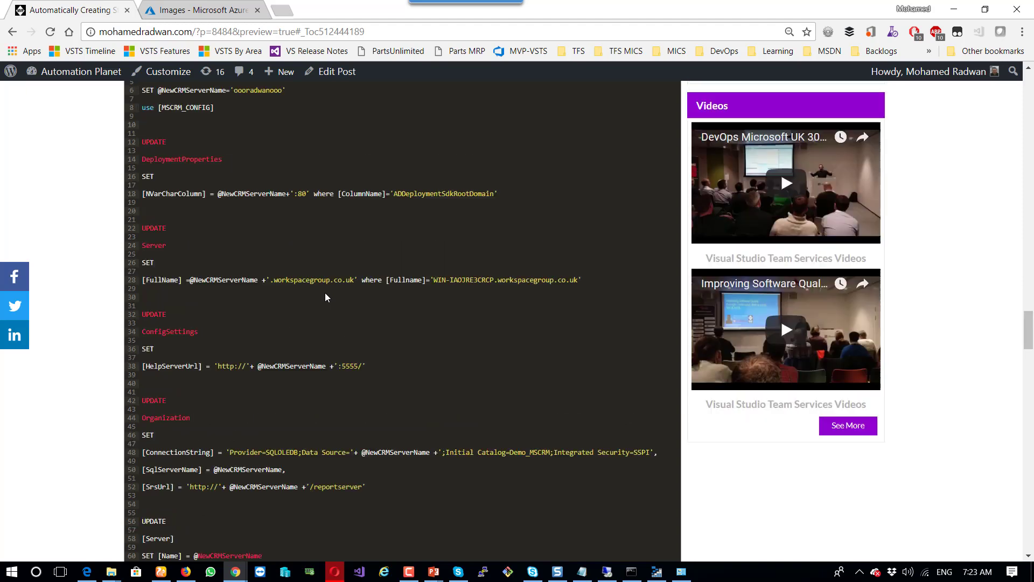
{"action": "scroll", "coordinate": [325, 292], "scroll_direction": "down", "scroll_amount": 3}
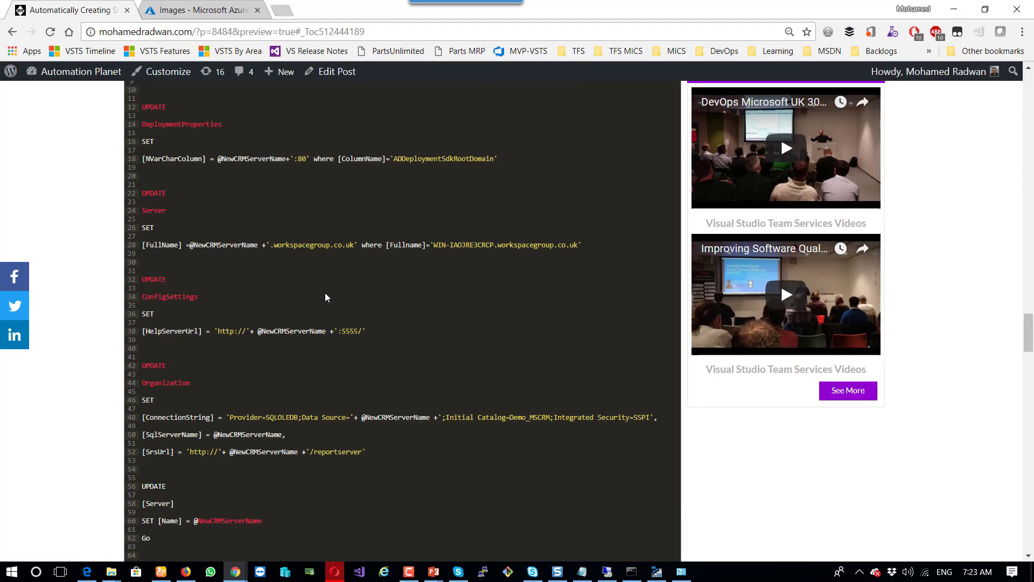
{"action": "scroll", "coordinate": [325, 297], "scroll_direction": "up", "scroll_amount": 3}
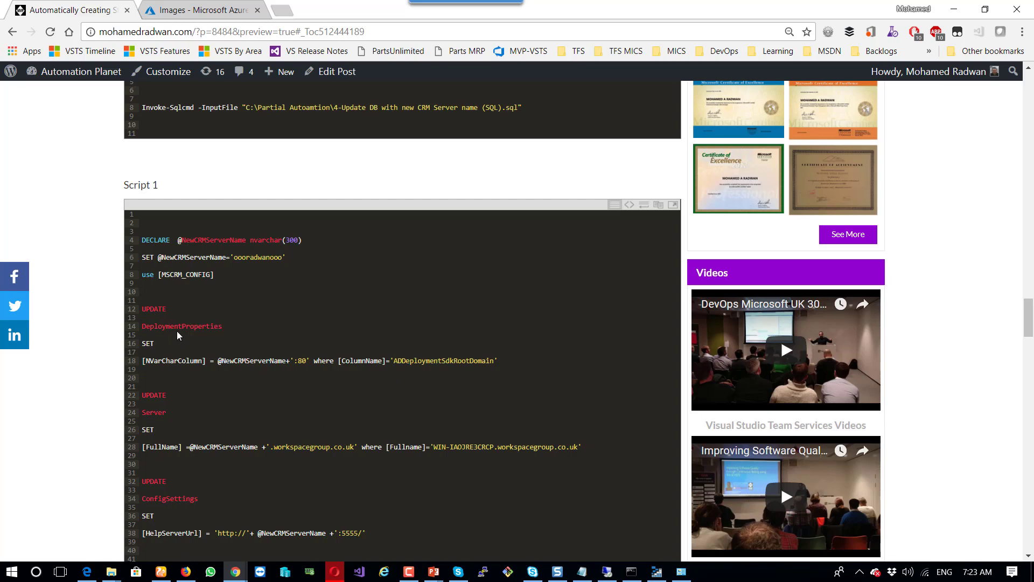
{"action": "double_click", "coordinate": [195, 324]}
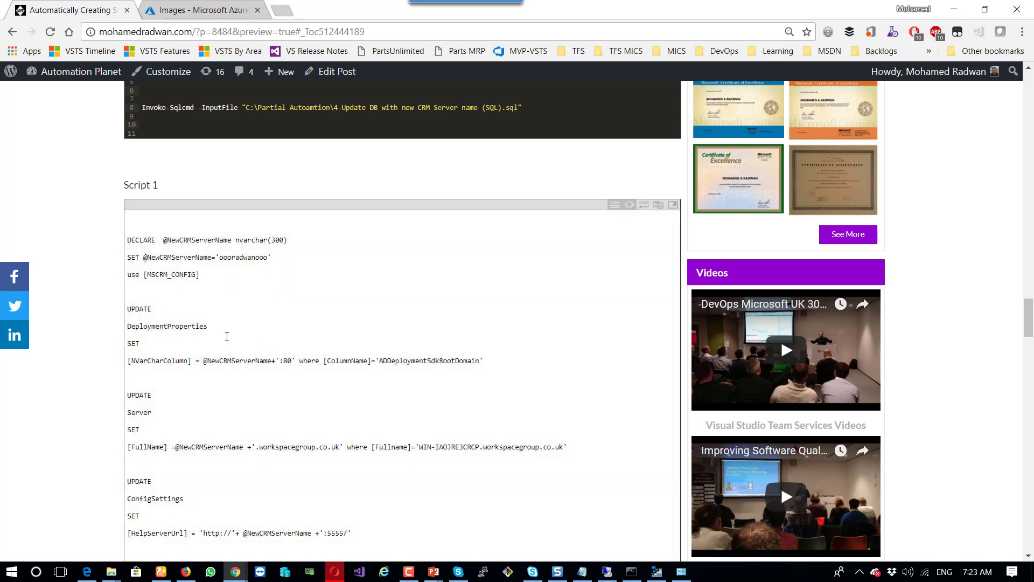
{"action": "double_click", "coordinate": [183, 321]}
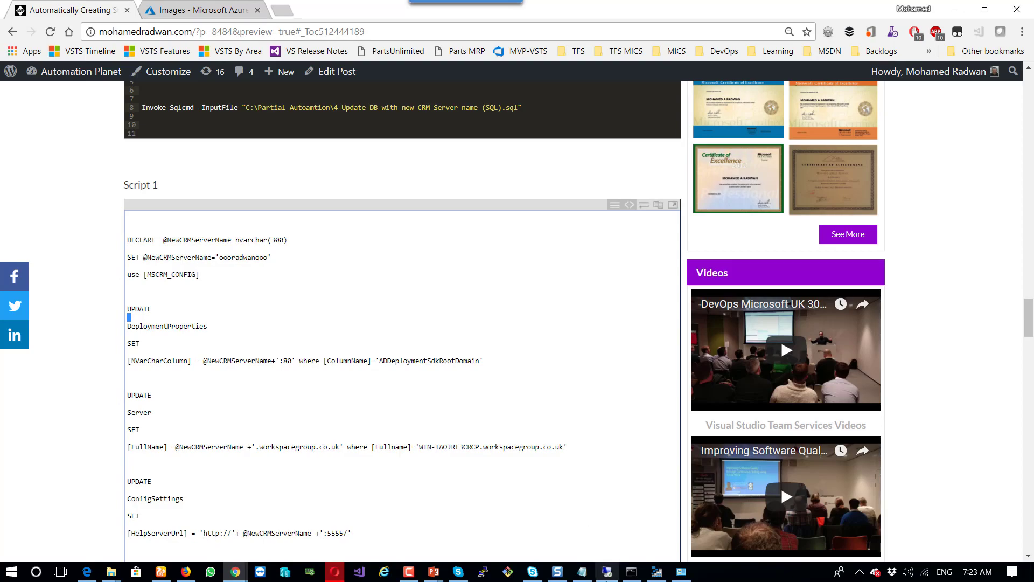
- Switch to the remote desktop session and connect SQL Server Management Studio to the DevDynamics365 database engine with Windows Authentication
{"action": "left_click", "coordinate": [607, 572]}
{"action": "left_click", "coordinate": [215, 568]}
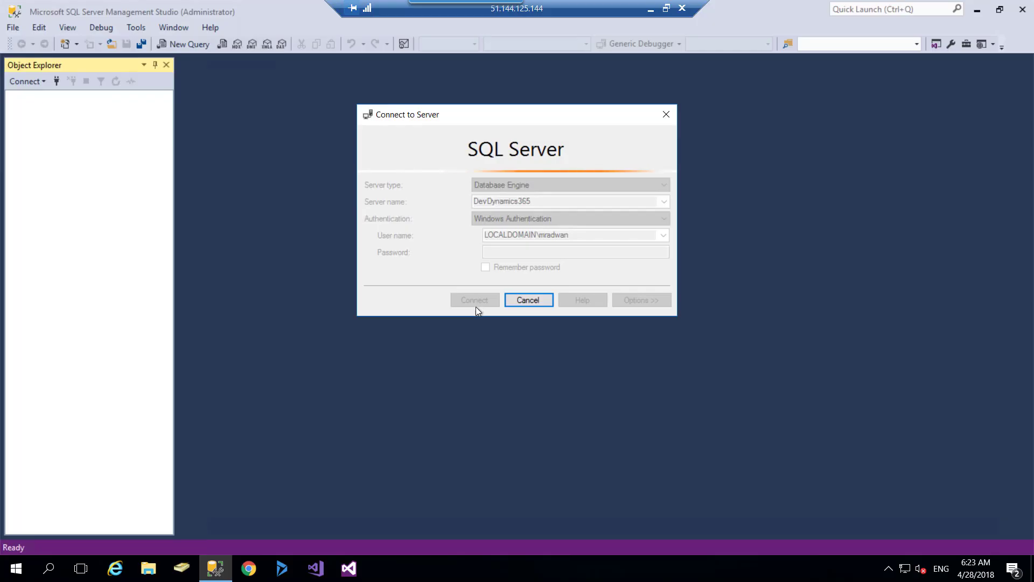
{"action": "left_click", "coordinate": [476, 306]}
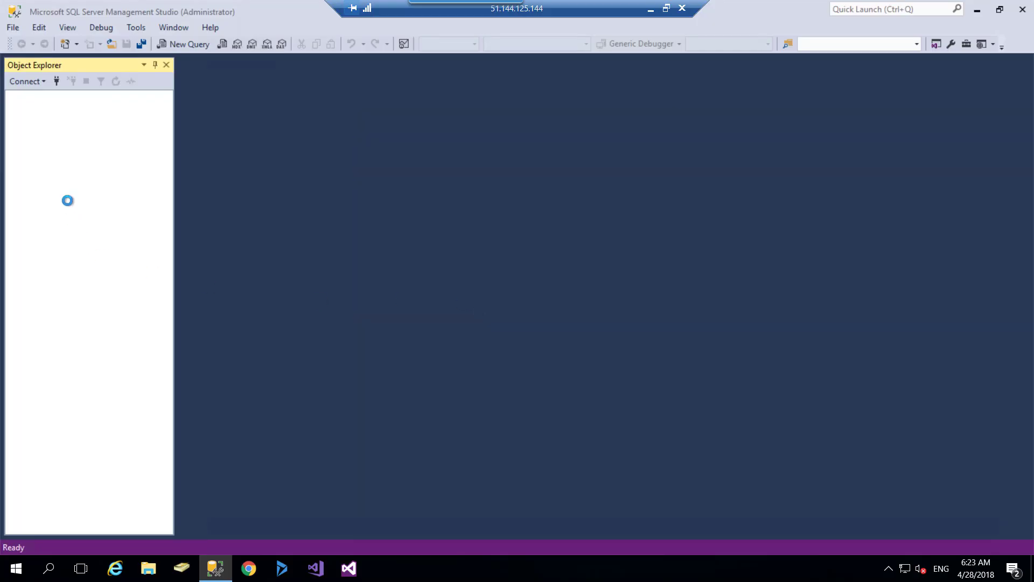
- List the tables of the MSCRM_CONFIG database and widen Object Explorer to show the full table names
{"action": "left_click", "coordinate": [26, 110]}
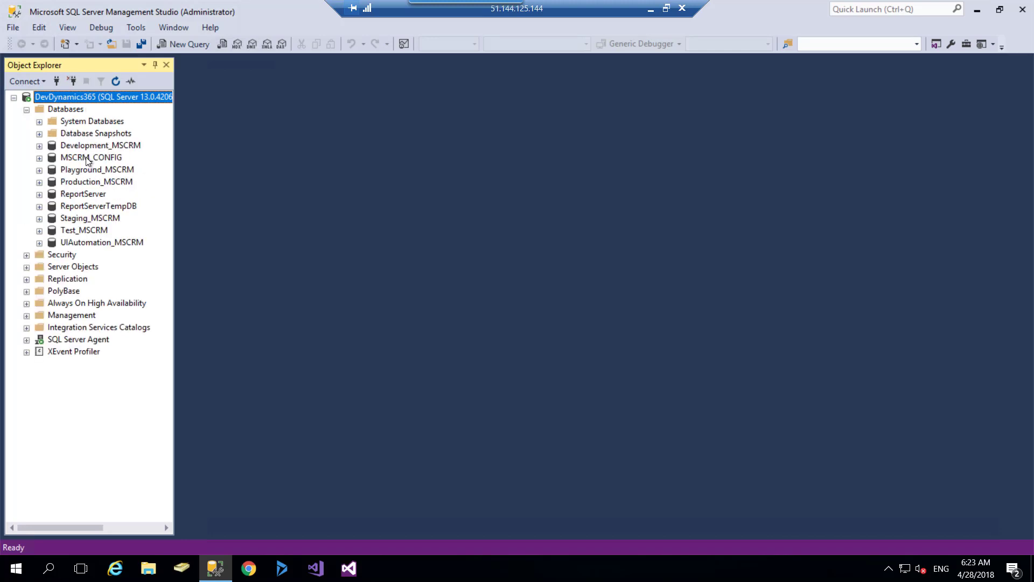
{"action": "double_click", "coordinate": [90, 158]}
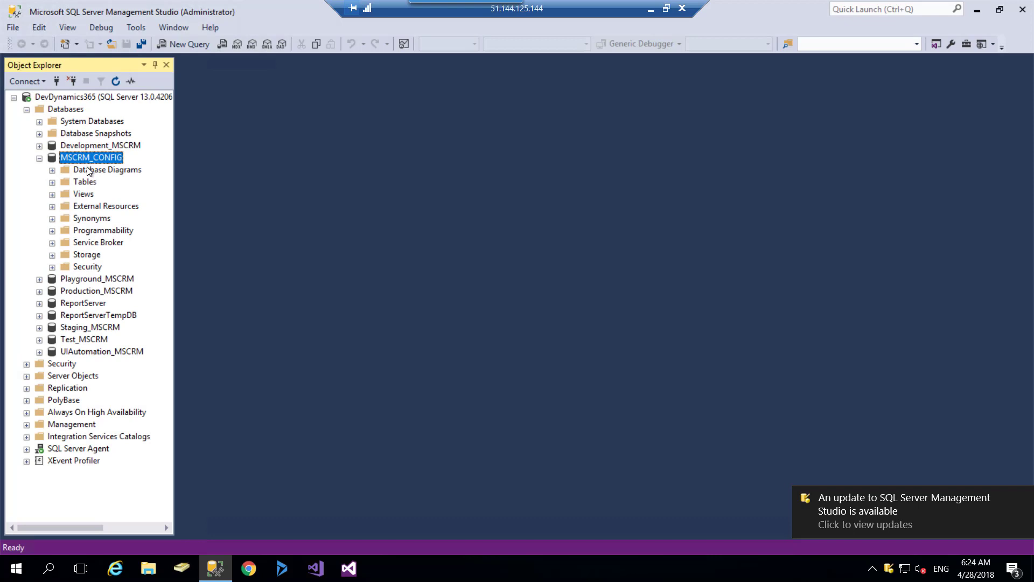
{"action": "left_click", "coordinate": [52, 183]}
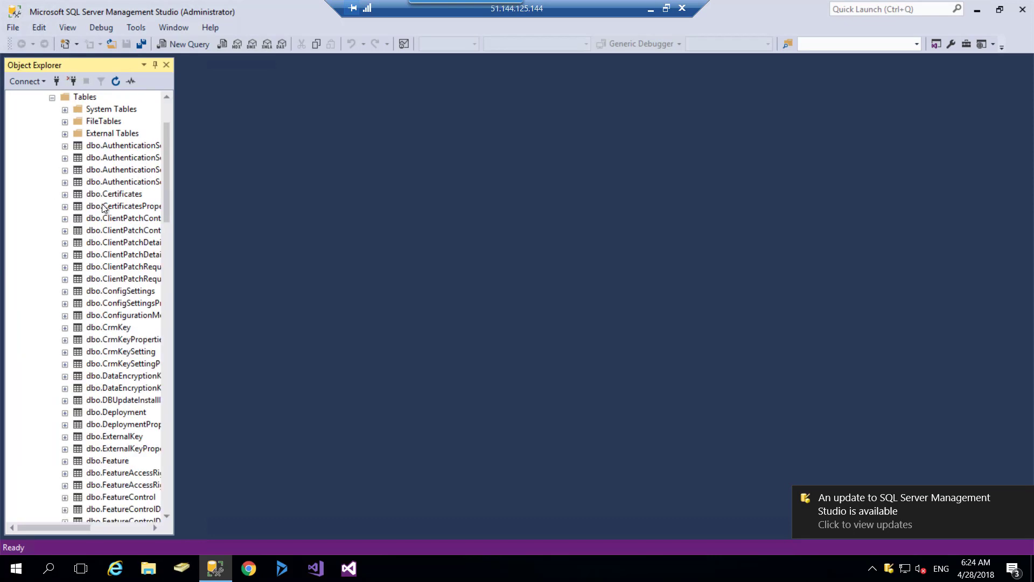
{"action": "left_click_drag", "start_coordinate": [264, 217], "coordinate": [298, 219]}
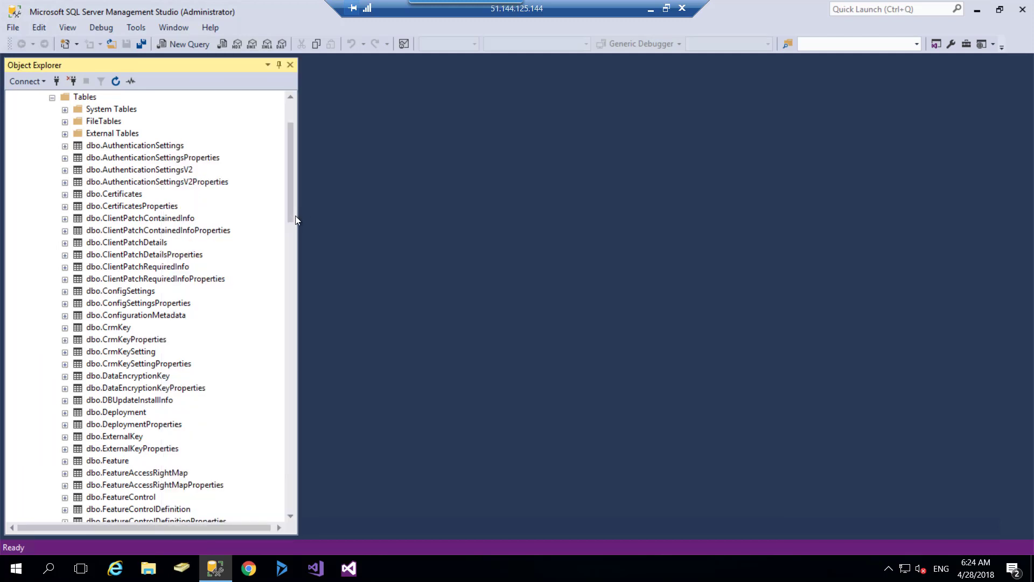
{"action": "scroll", "coordinate": [212, 276], "scroll_direction": "down", "scroll_amount": 1}
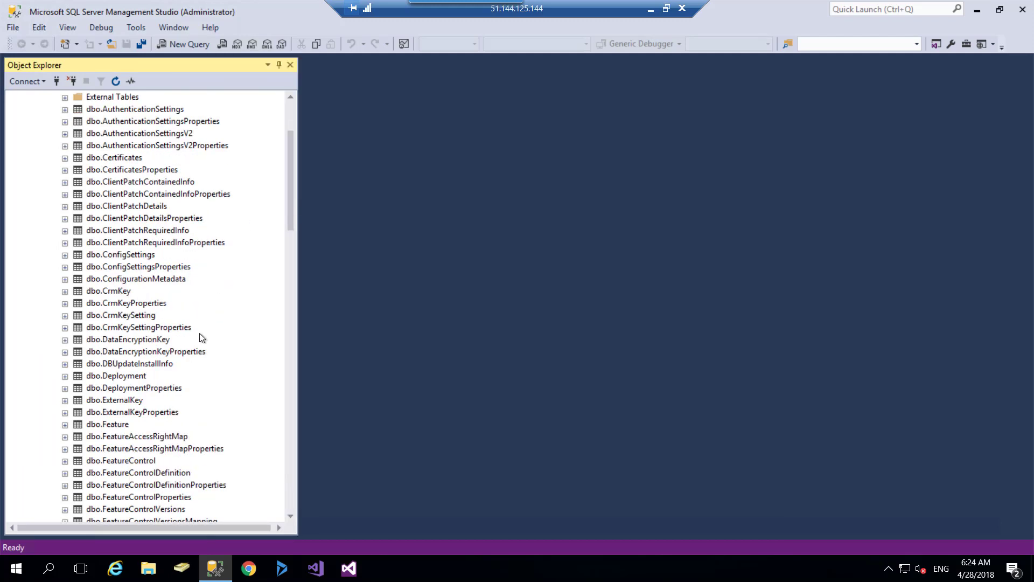
- Open the top 200 rows of the dbo.DeploymentProperties table for editing
{"action": "double_click", "coordinate": [165, 389]}
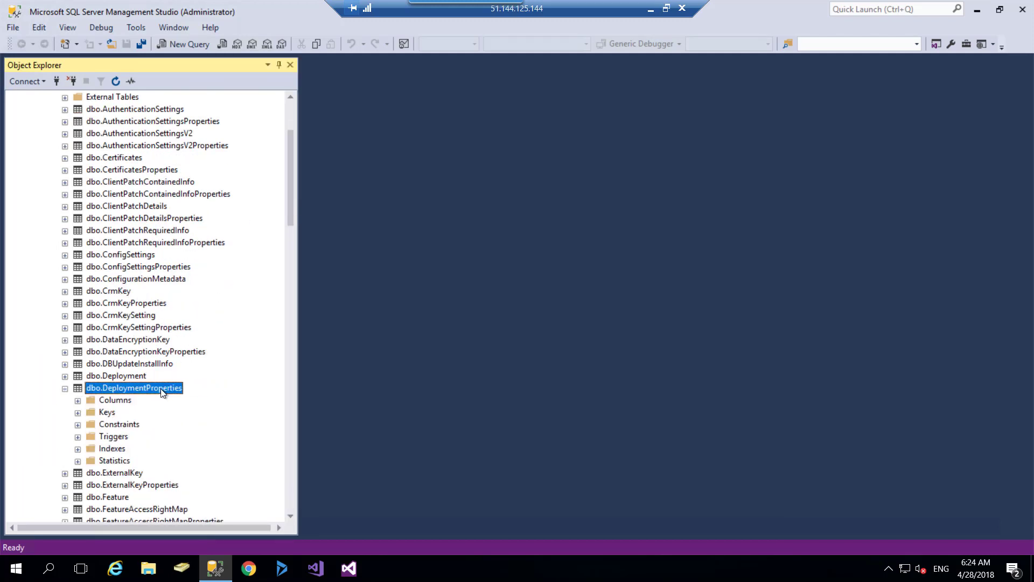
{"action": "right_click", "coordinate": [163, 392]}
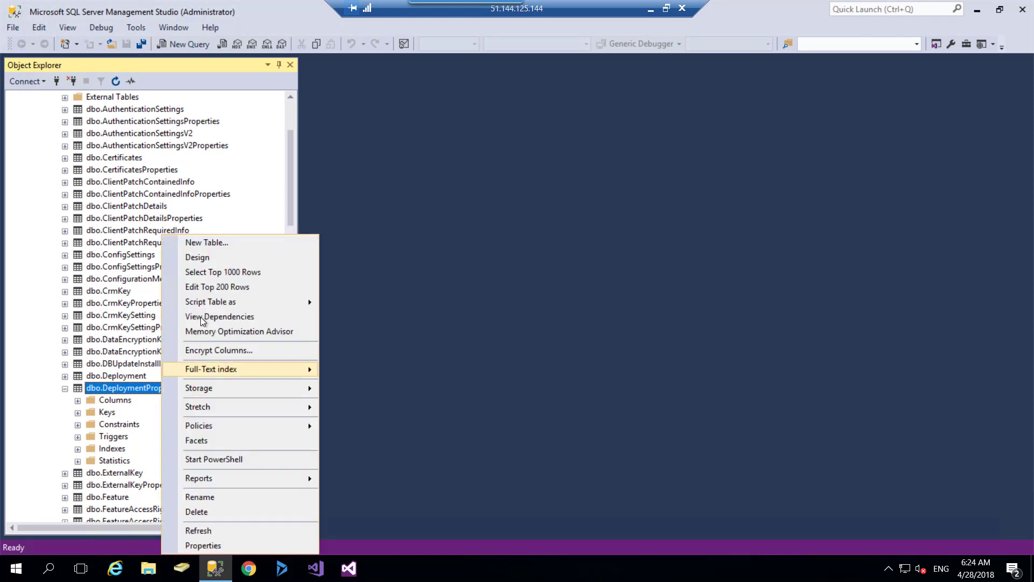
{"action": "left_click", "coordinate": [237, 286]}
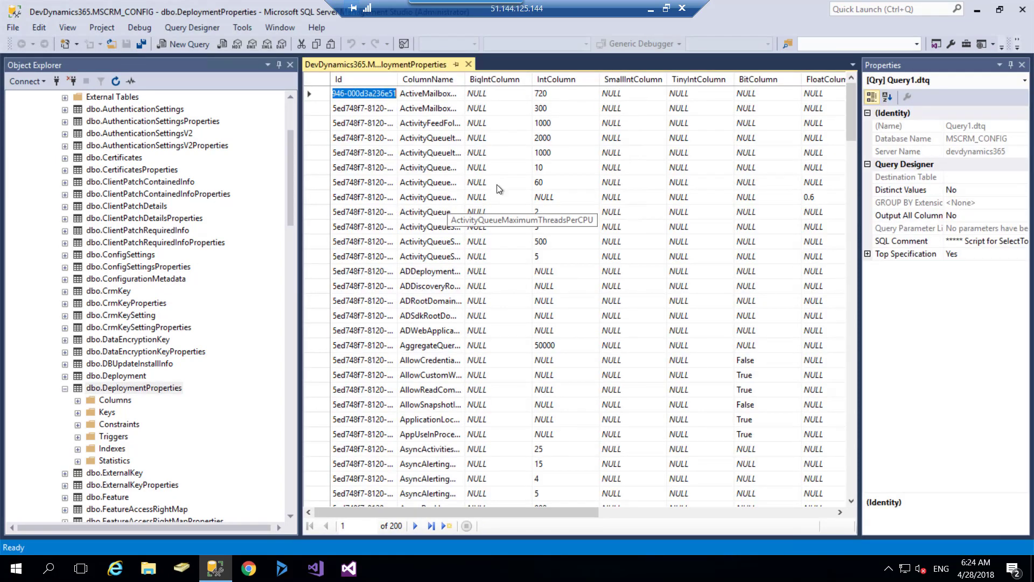
- Check the NVarCharColumn field in the guide's DeploymentProperties update and return to the table in the remote session
{"action": "left_click", "coordinate": [651, 10]}
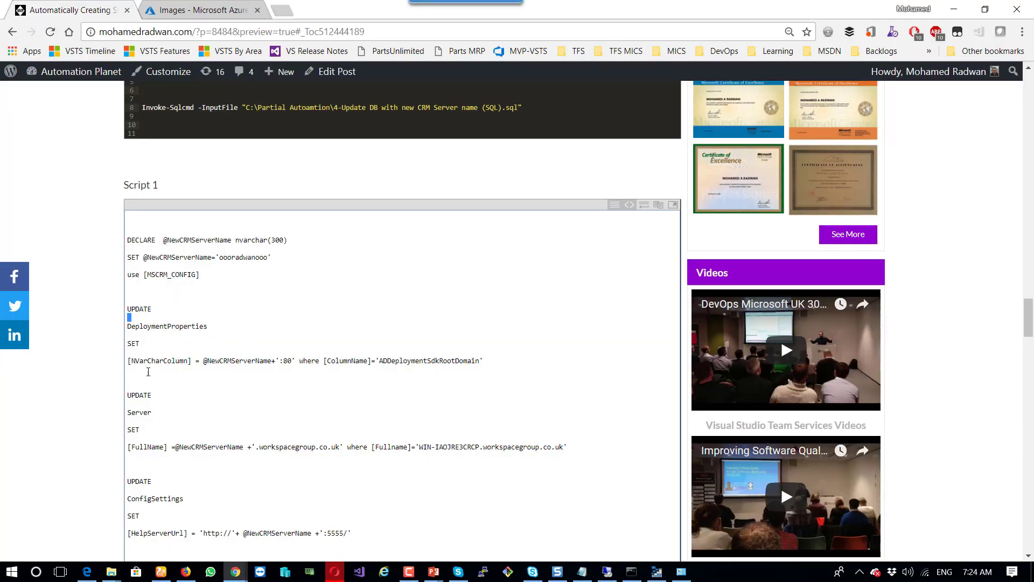
{"action": "double_click", "coordinate": [178, 361]}
{"action": "left_click", "coordinate": [954, 9]}
{"action": "left_click", "coordinate": [608, 571]}
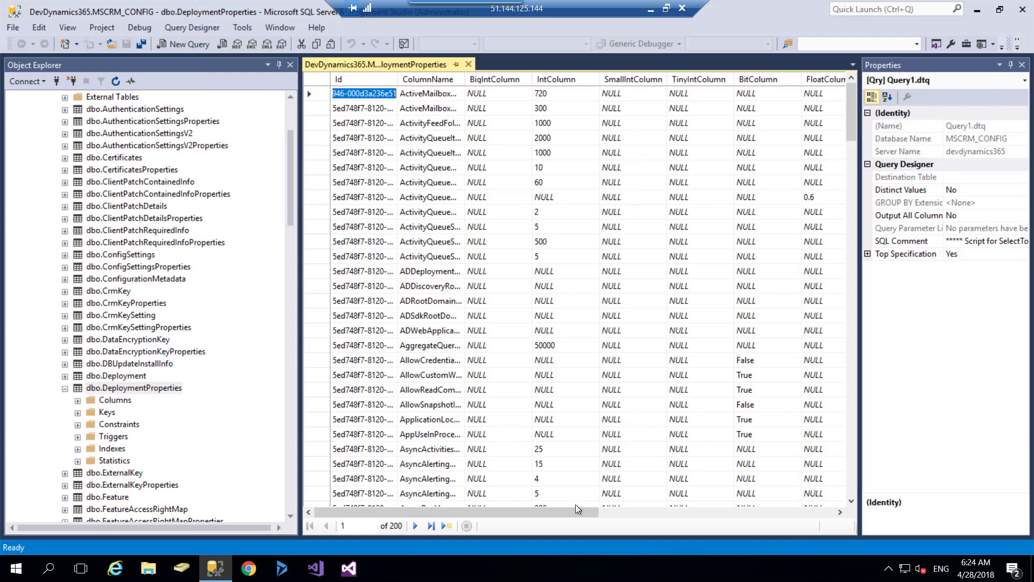
- Widen NVarCharColumn in the DeploymentProperties rows and examine each entry that contains the CRM server name
{"action": "left_click_drag", "start_coordinate": [574, 507], "coordinate": [762, 518]}
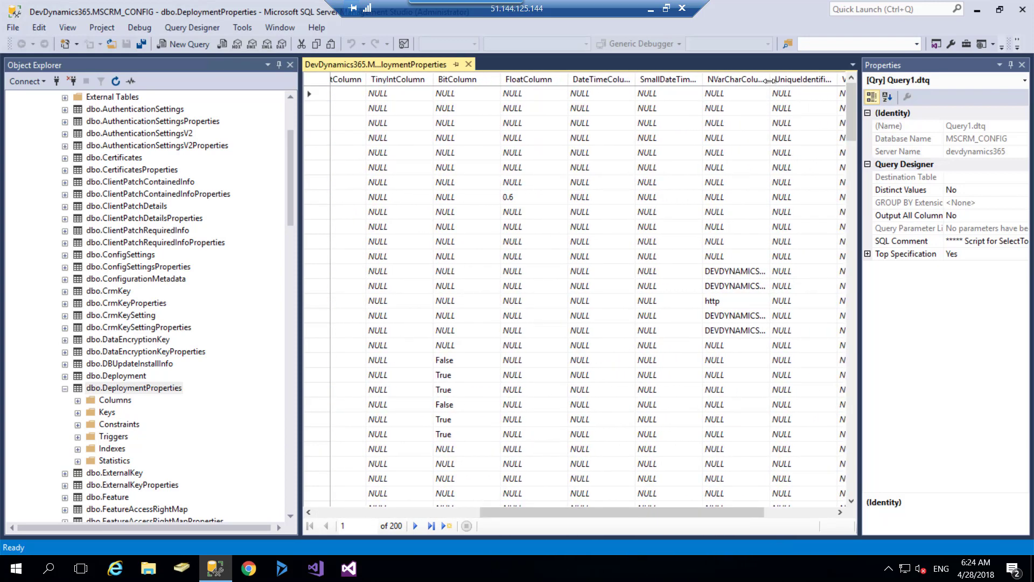
{"action": "left_click_drag", "start_coordinate": [769, 80], "coordinate": [843, 81]}
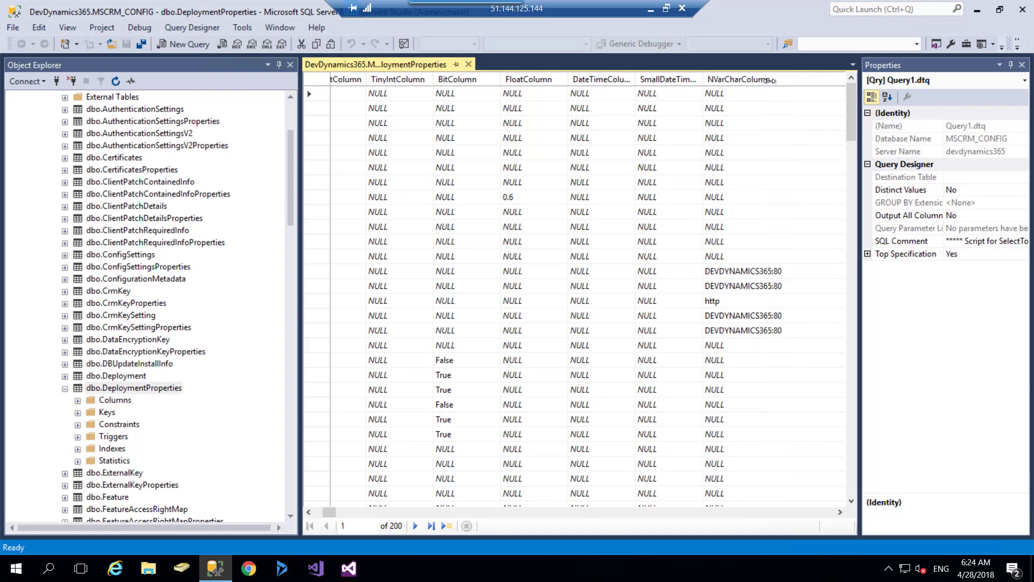
{"action": "left_click", "coordinate": [741, 275]}
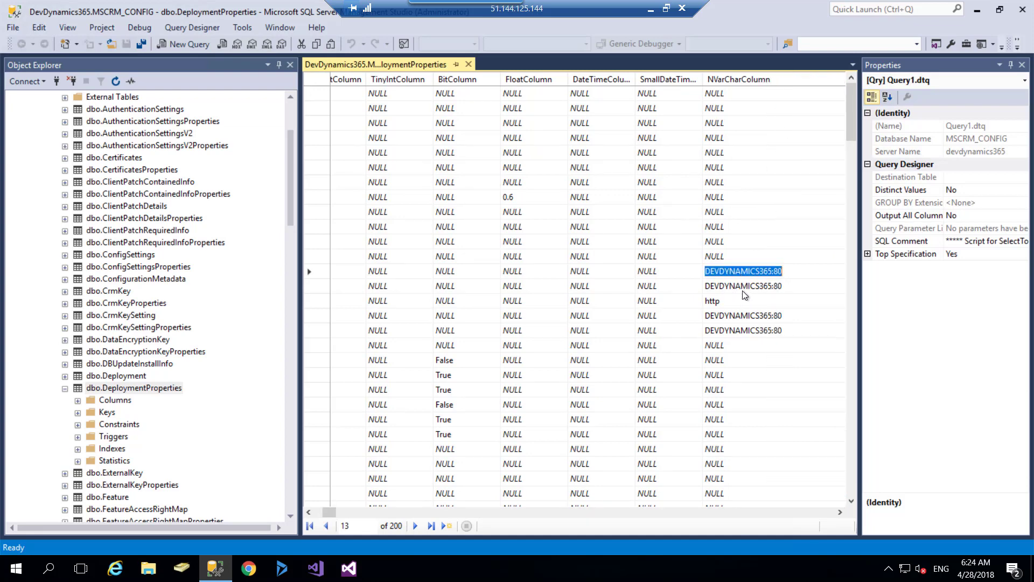
{"action": "left_click", "coordinate": [742, 290]}
{"action": "left_click", "coordinate": [745, 318]}
{"action": "left_click", "coordinate": [742, 333]}
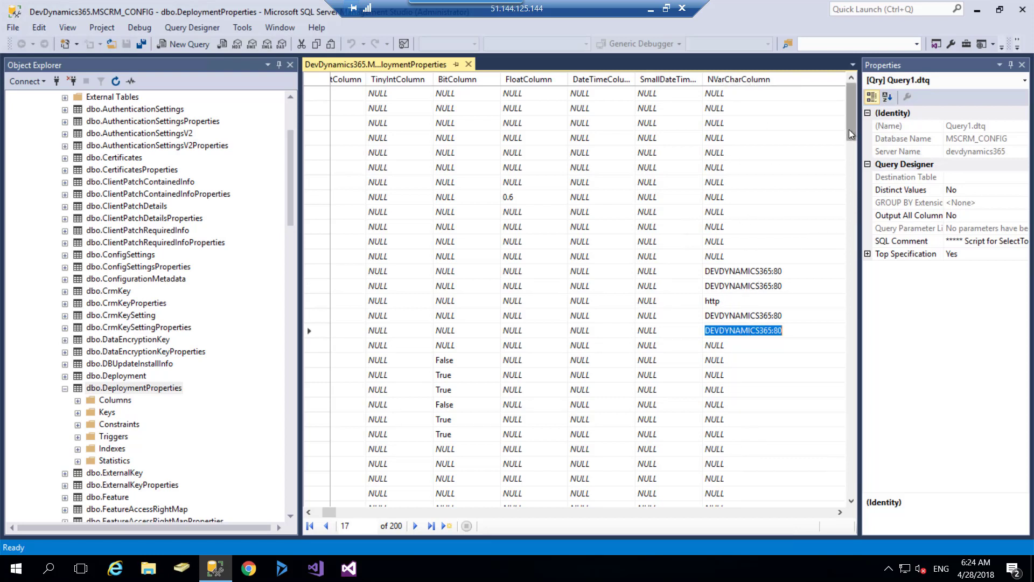
{"action": "left_click_drag", "start_coordinate": [850, 134], "coordinate": [850, 141]}
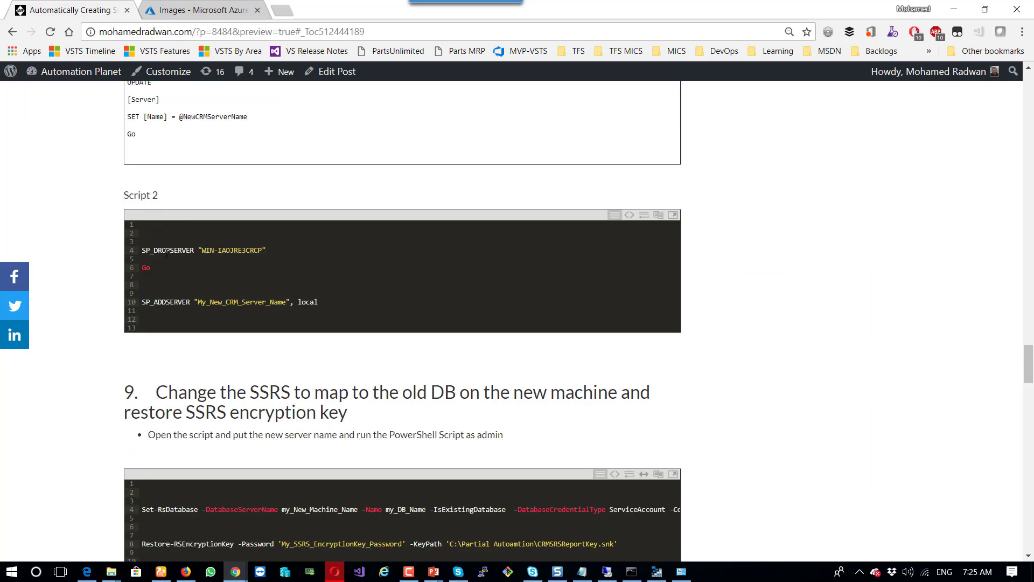
- Return to the guide's Script 2 and highlight the old server name in SP_DROPSERVER and the new name placeholder in SP_ADDSERVER
{"action": "left_click_drag", "start_coordinate": [202, 250], "coordinate": [267, 249]}
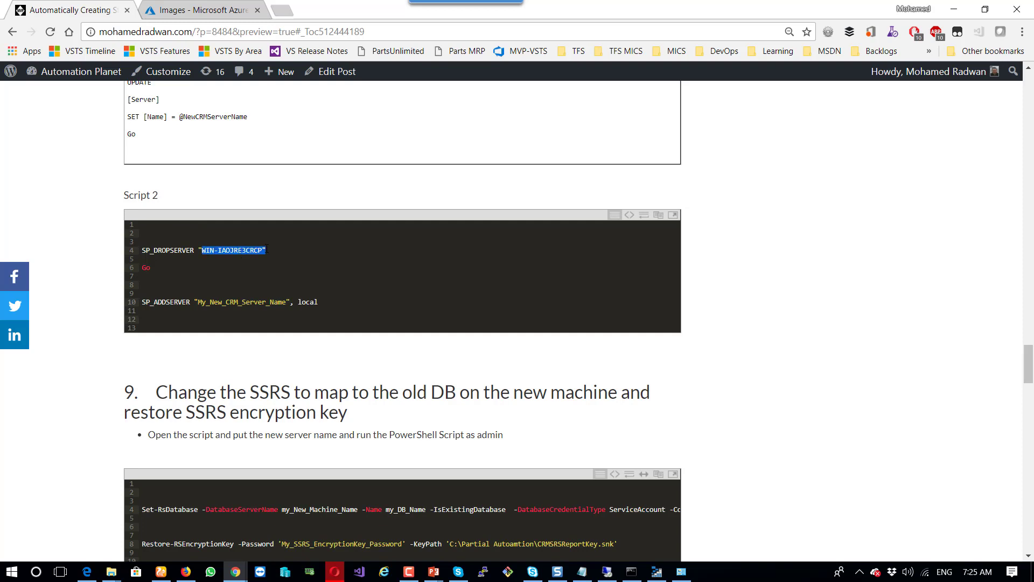
{"action": "left_click", "coordinate": [202, 306]}
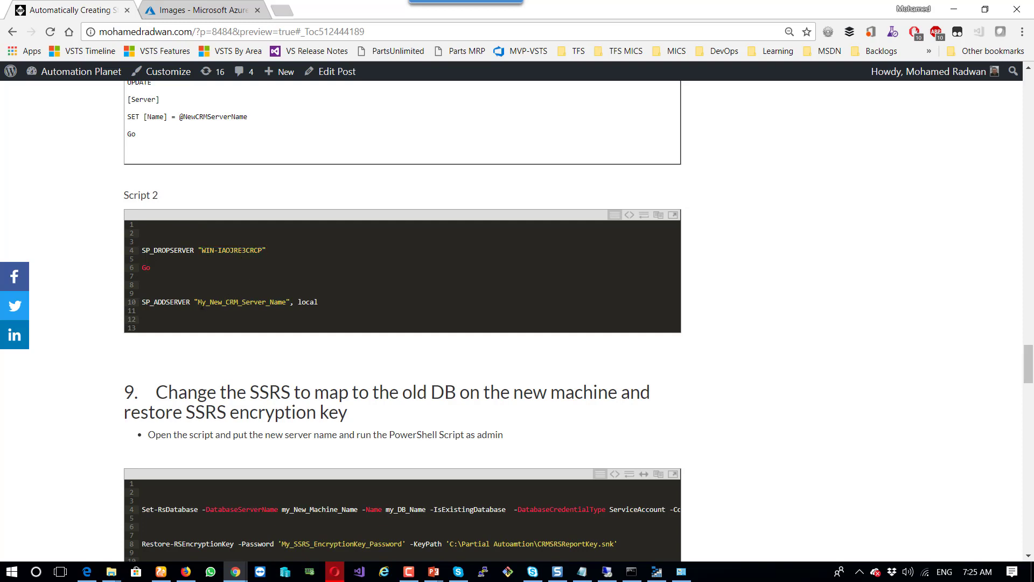
{"action": "left_click_drag", "start_coordinate": [197, 303], "coordinate": [282, 304]}
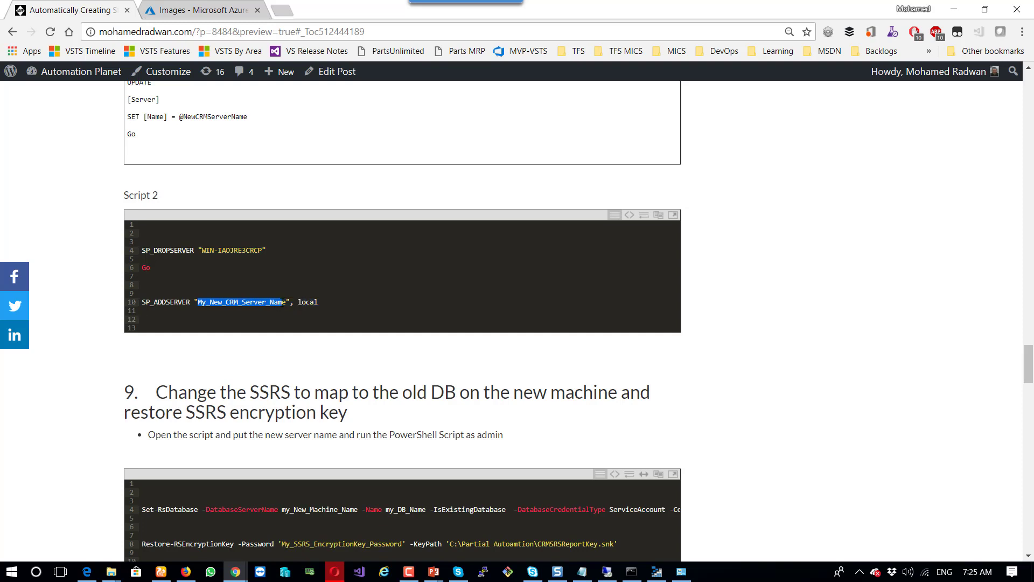
- Highlight the machine name, database name, encryption key password and key path values in the section 9 SSRS script, and continue to section 10
{"action": "scroll", "coordinate": [264, 201], "scroll_direction": "down", "scroll_amount": 3}
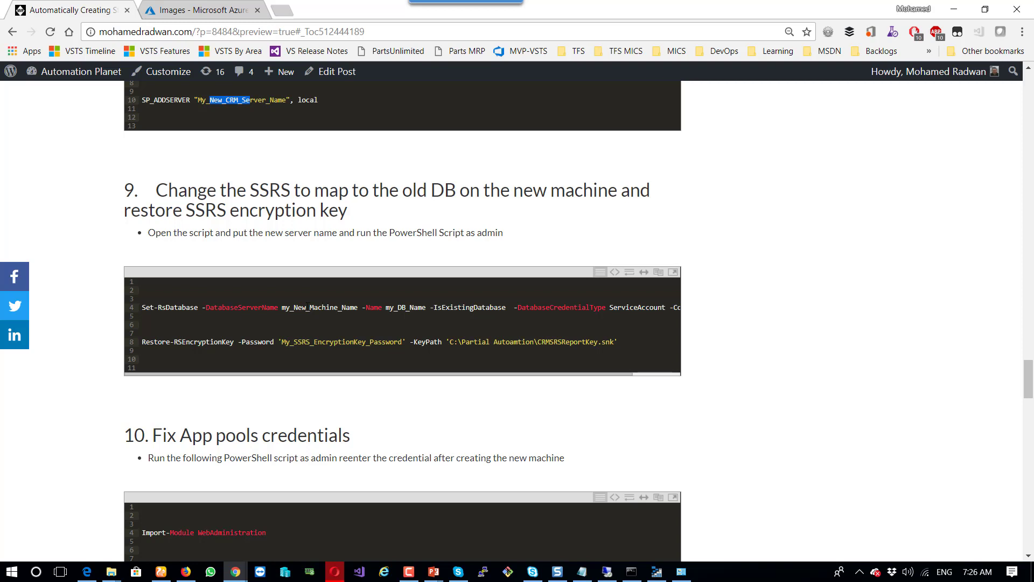
{"action": "left_click_drag", "start_coordinate": [283, 310], "coordinate": [357, 308]}
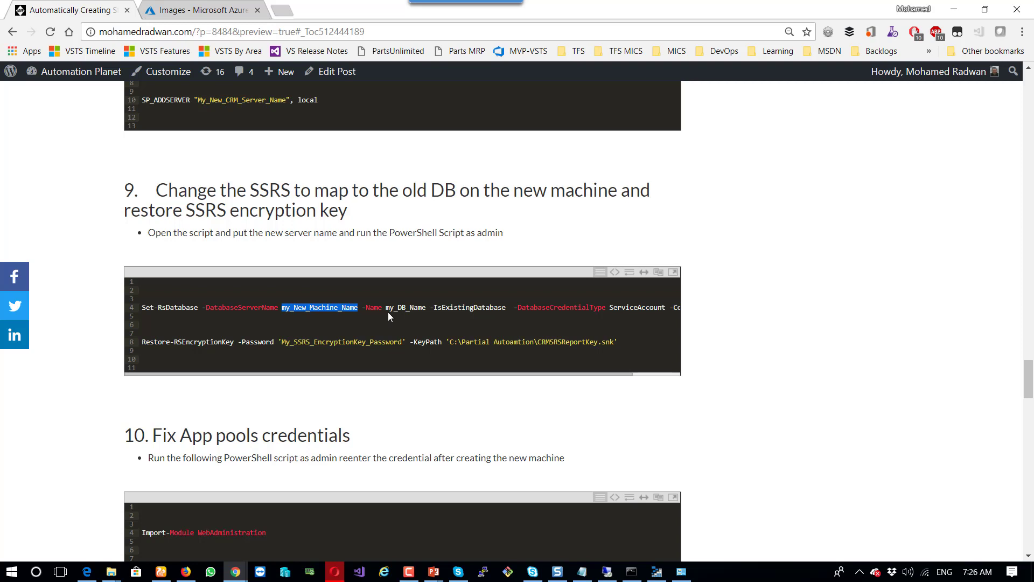
{"action": "left_click_drag", "start_coordinate": [386, 308], "coordinate": [425, 308]}
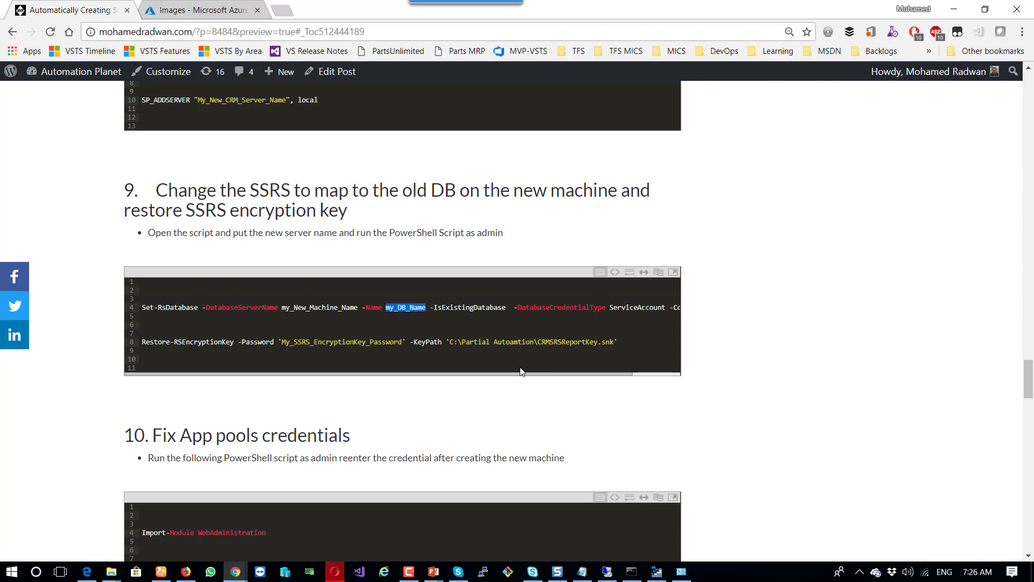
{"action": "left_click_drag", "start_coordinate": [521, 371], "coordinate": [490, 380]}
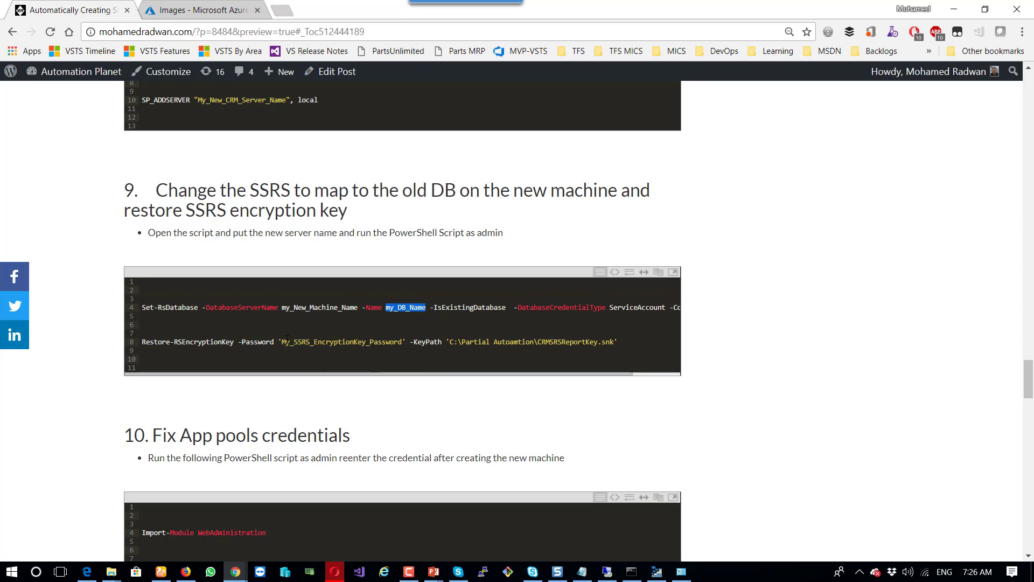
{"action": "left_click_drag", "start_coordinate": [281, 346], "coordinate": [402, 344]}
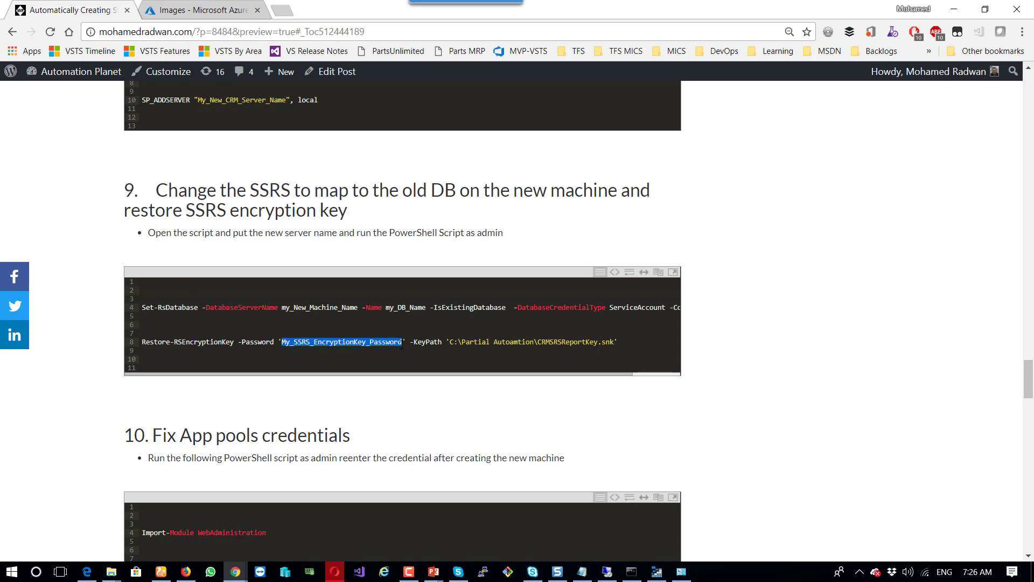
{"action": "left_click_drag", "start_coordinate": [478, 345], "coordinate": [614, 344]}
{"action": "scroll", "coordinate": [551, 356], "scroll_direction": "down", "scroll_amount": 4}
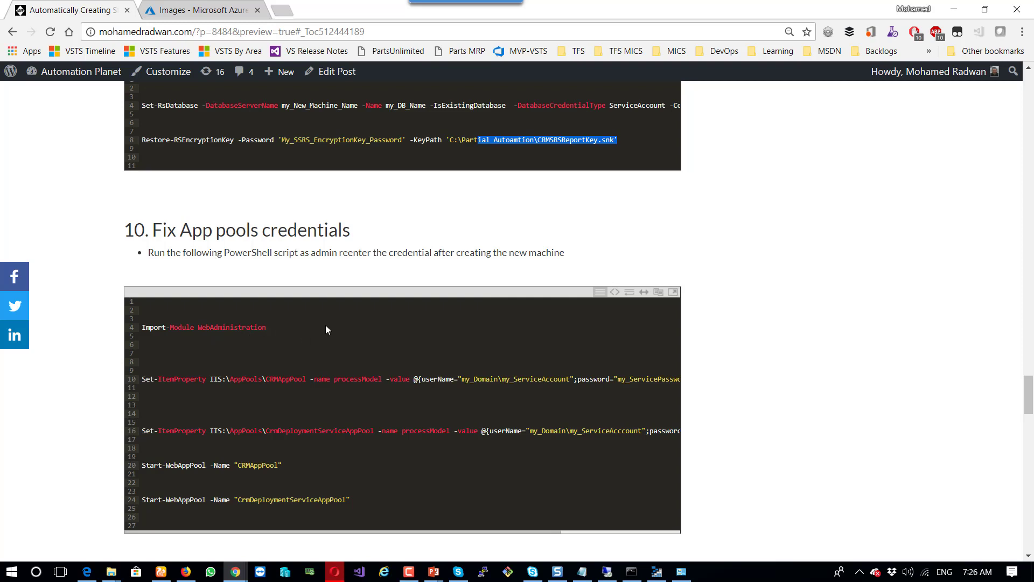
- Review the guide's section 10 app pool script and section 11 web address script, and highlight Set-RsDatabase back in section 9
{"action": "scroll", "coordinate": [325, 324], "scroll_direction": "down", "scroll_amount": 3}
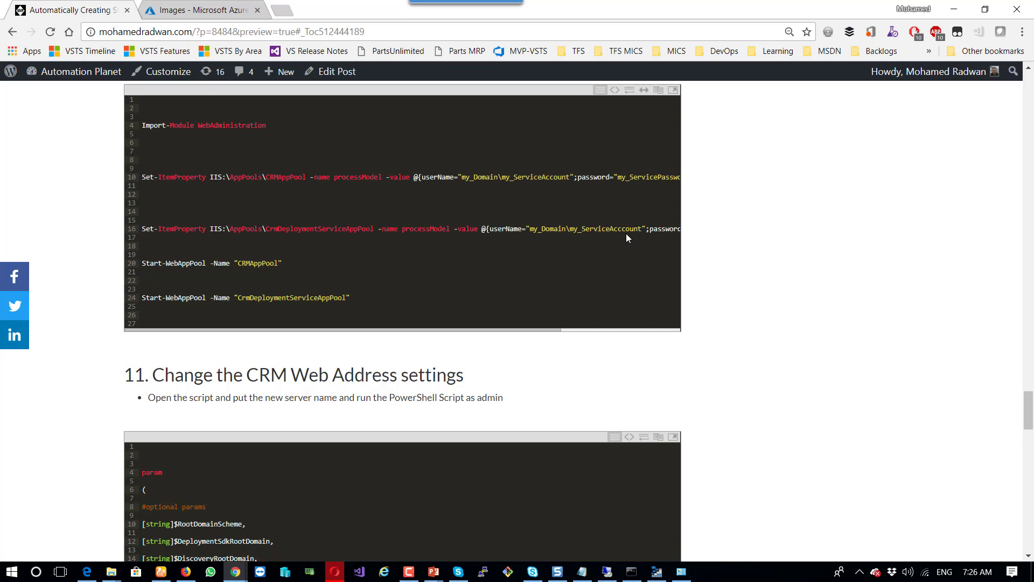
{"action": "scroll", "coordinate": [626, 234], "scroll_direction": "down", "scroll_amount": 3}
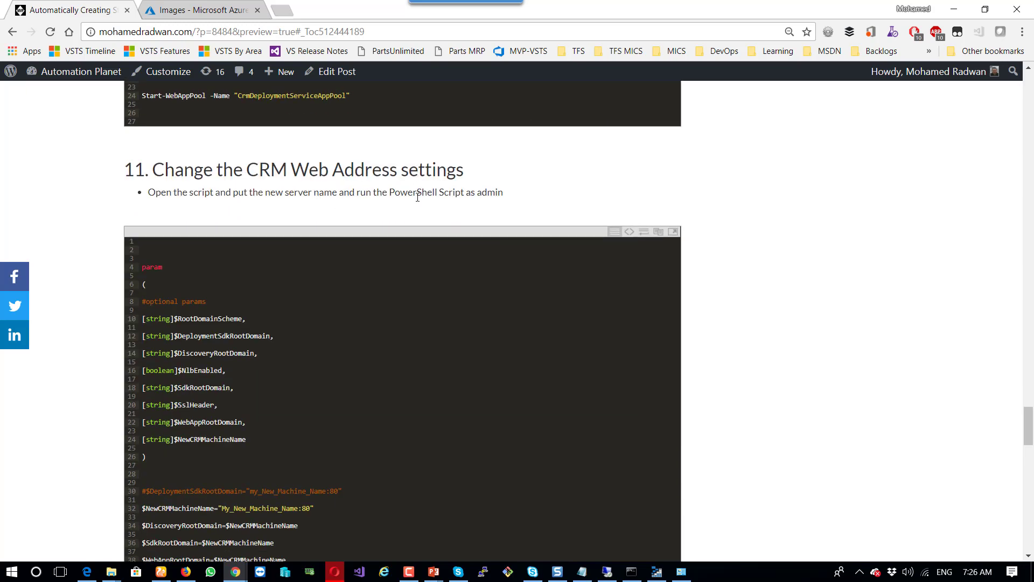
{"action": "scroll", "coordinate": [418, 197], "scroll_direction": "down", "scroll_amount": 6}
{"action": "scroll", "coordinate": [418, 197], "scroll_direction": "up", "scroll_amount": 12}
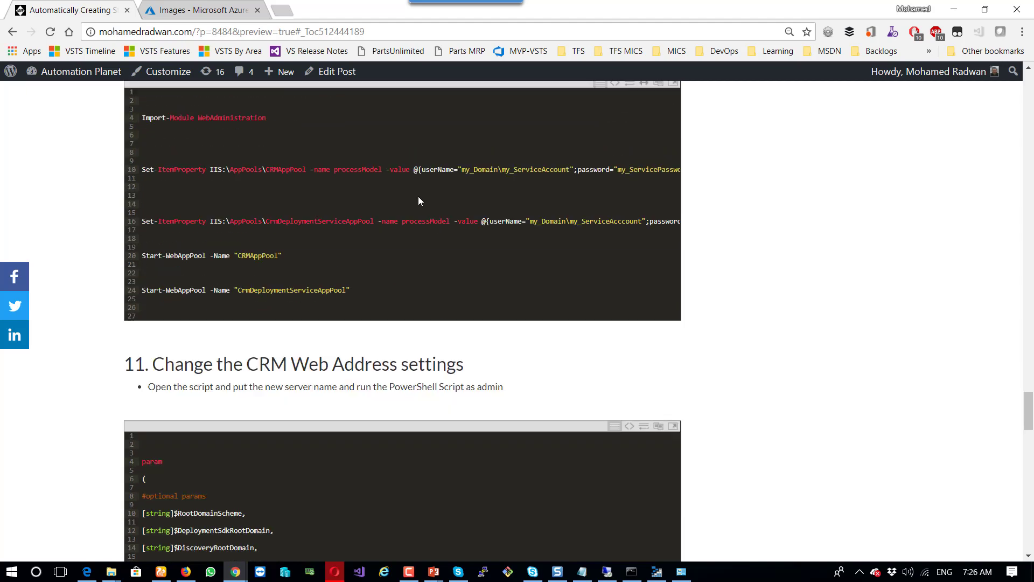
{"action": "scroll", "coordinate": [343, 284], "scroll_direction": "up", "scroll_amount": 4}
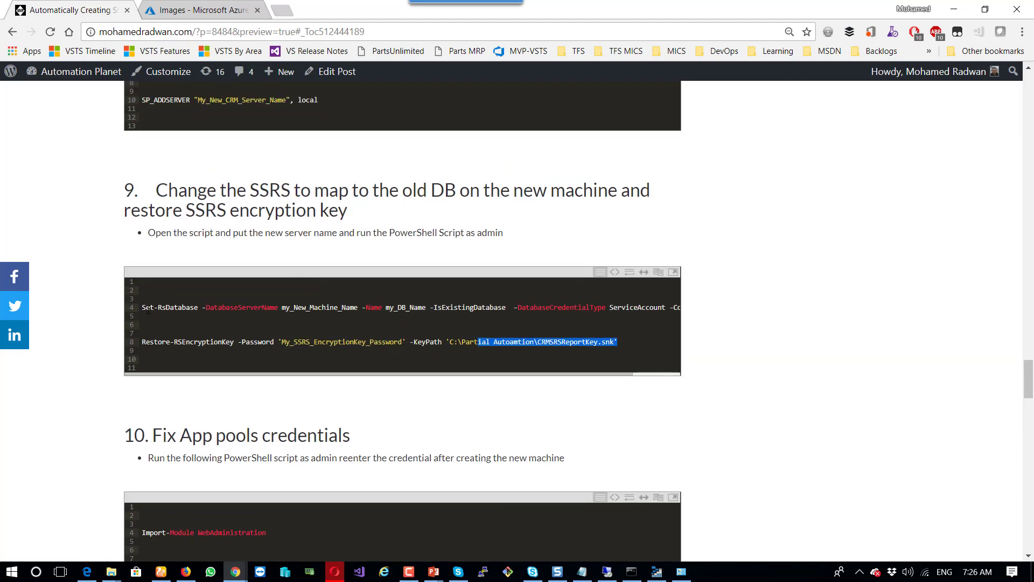
{"action": "left_click_drag", "start_coordinate": [141, 308], "coordinate": [186, 307]}
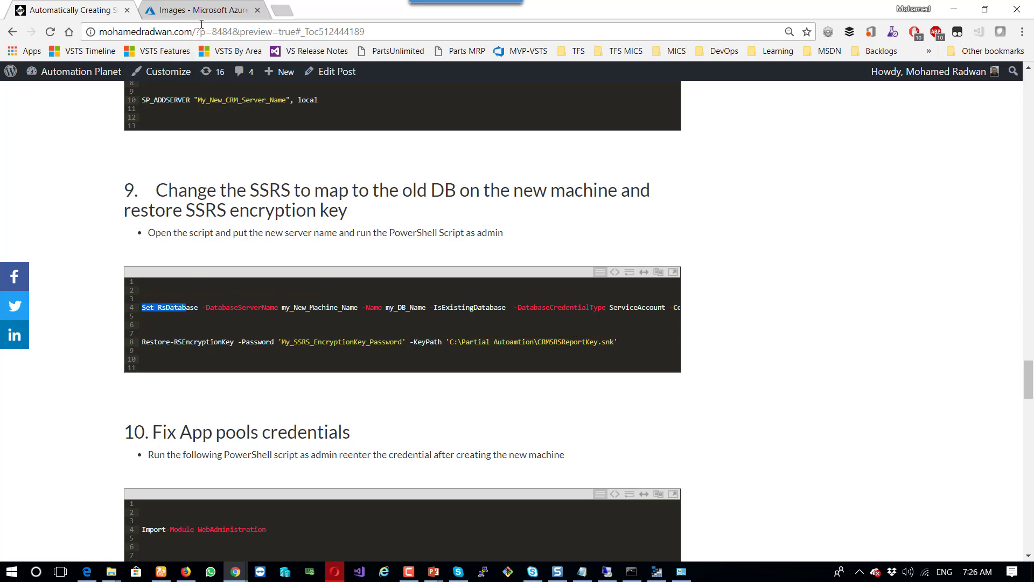
- Open the blog's home page in a new tab and bring up the post "Working with Microsoft Dynamics 365 PowerShell"
{"action": "left_click", "coordinate": [213, 10]}
{"action": "left_click", "coordinate": [120, 13]}
{"action": "left_click_drag", "start_coordinate": [1029, 381], "coordinate": [1007, 80]}
{"action": "right_click", "coordinate": [484, 152]}
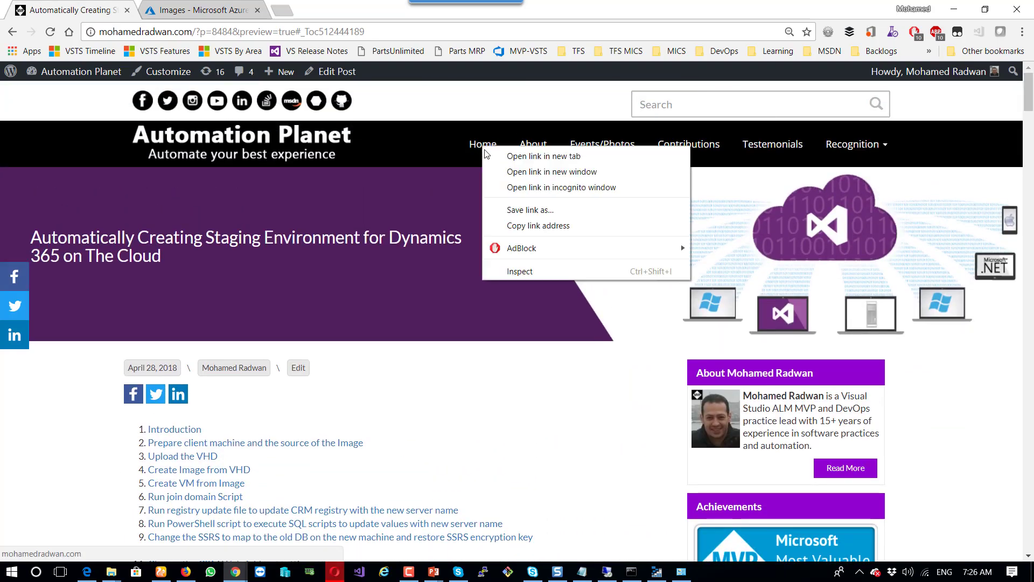
{"action": "left_click", "coordinate": [533, 156]}
{"action": "key", "text": "ctrl+Tab"}
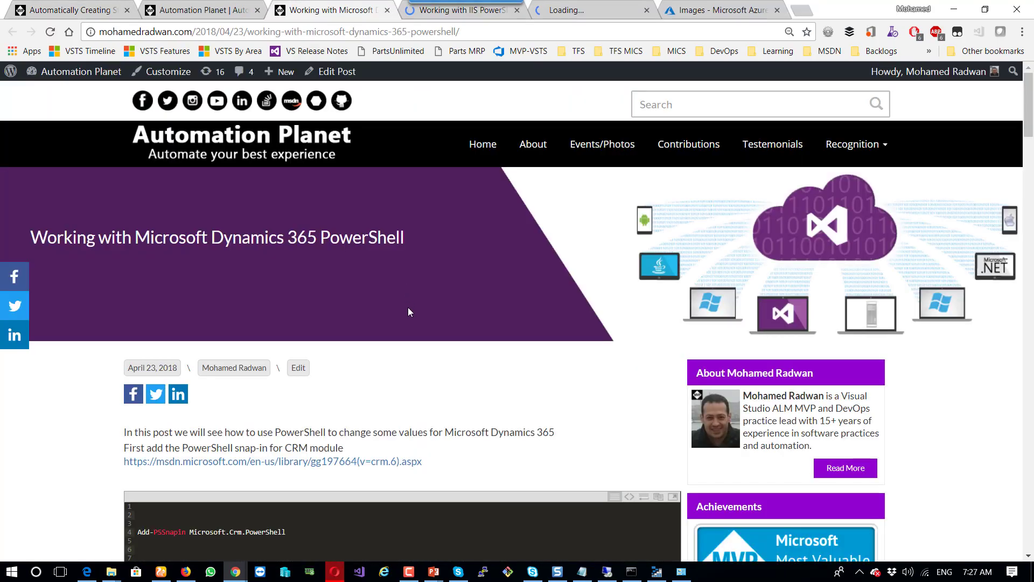
- Copy Add-PSSnapin Microsoft.Crm.PowerShell from the post and run it in an administrator PowerShell in the remote session
{"action": "scroll", "coordinate": [408, 309], "scroll_direction": "down", "scroll_amount": 3}
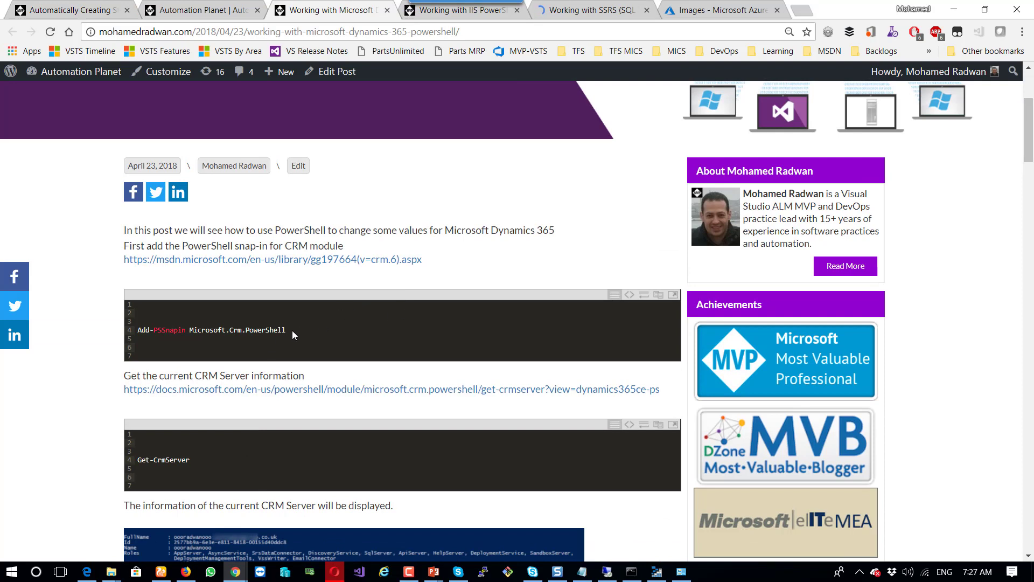
{"action": "left_click_drag", "start_coordinate": [292, 330], "coordinate": [135, 330]}
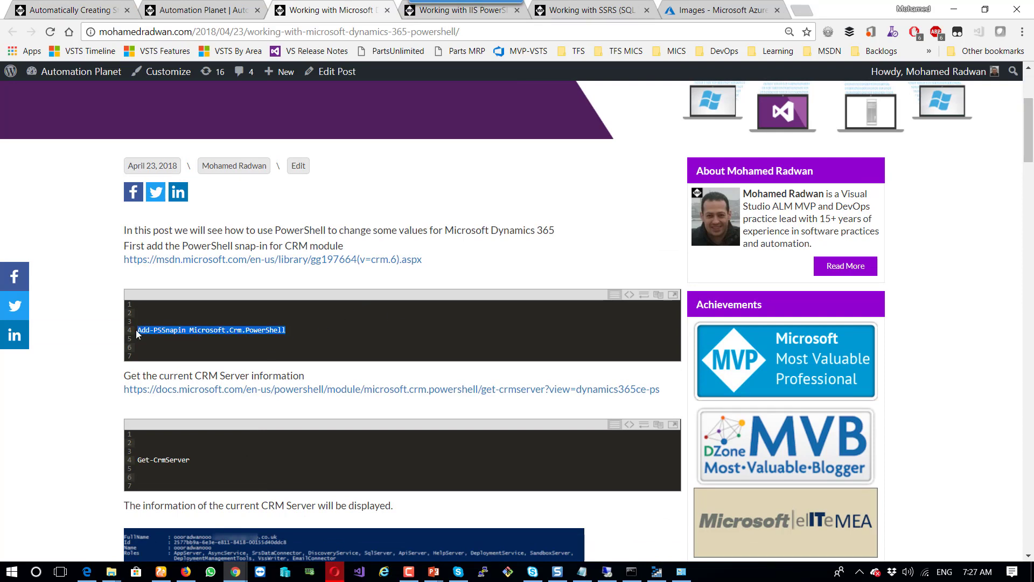
{"action": "left_click", "coordinate": [607, 572]}
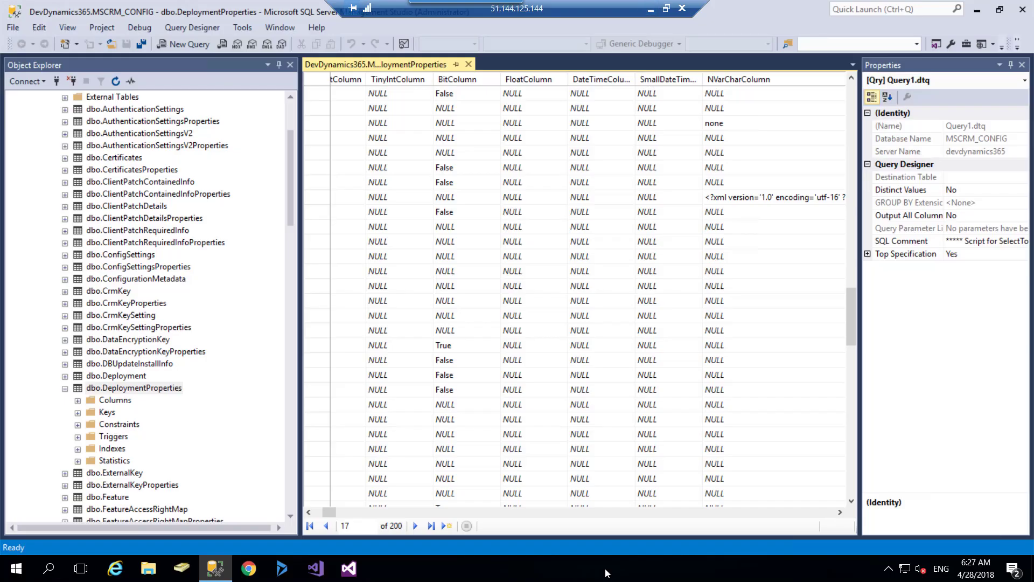
{"action": "left_click", "coordinate": [2, 567]}
{"action": "type", "text": "power"}
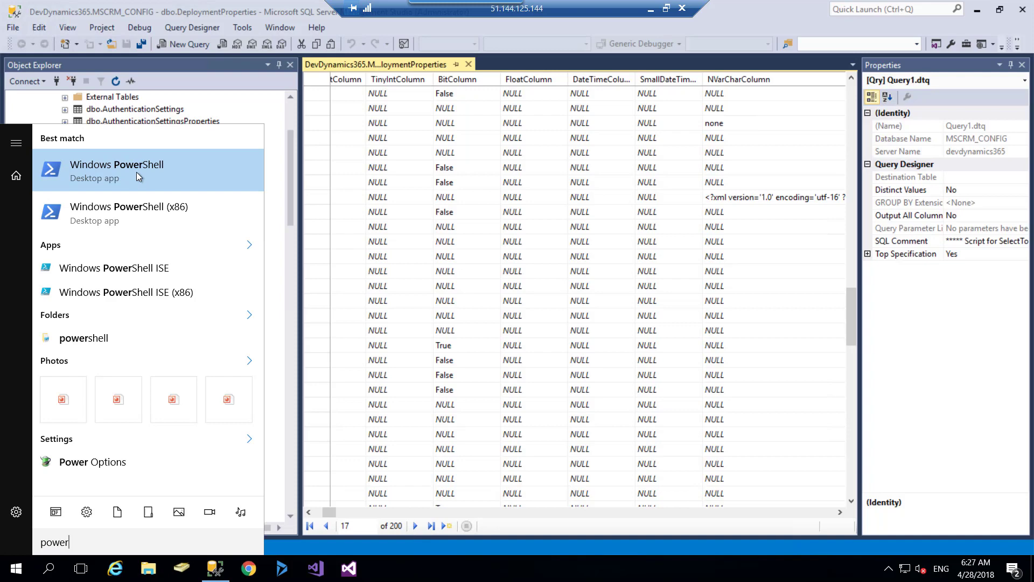
{"action": "right_click", "coordinate": [136, 172]}
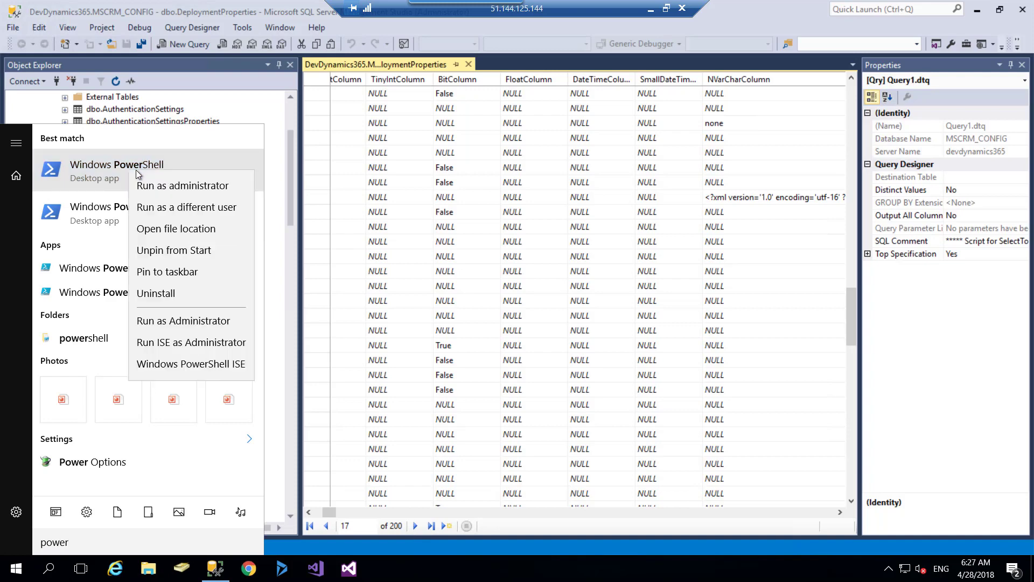
{"action": "left_click", "coordinate": [178, 162]}
{"action": "type", "text": "Add-PSSnapin Microsoft.Crm.PowerShell"}
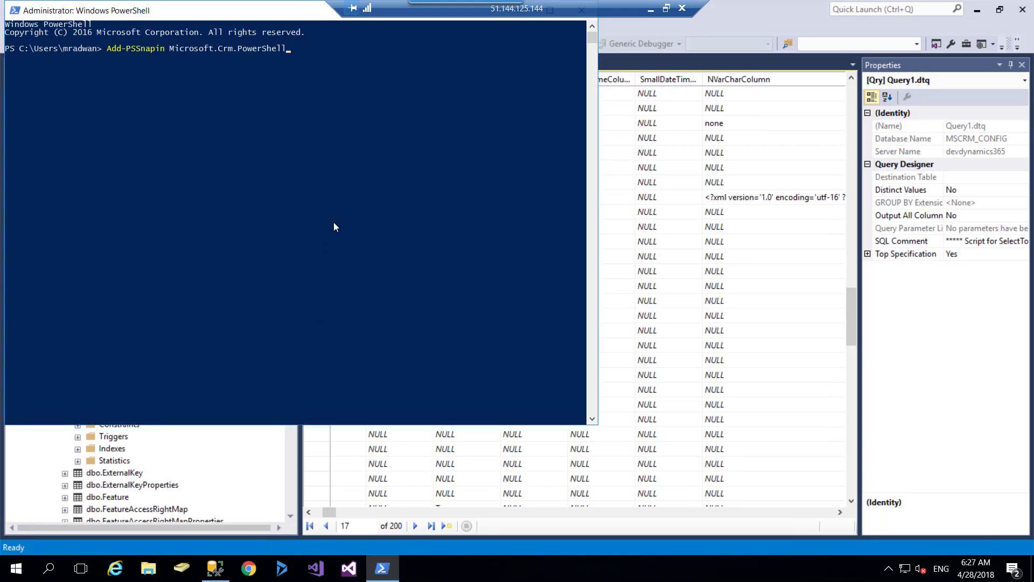
{"action": "key", "text": "Return"}
- Copy the Get-CrmServer command from the post and run it in the remote PowerShell
{"action": "left_click", "coordinate": [651, 9]}
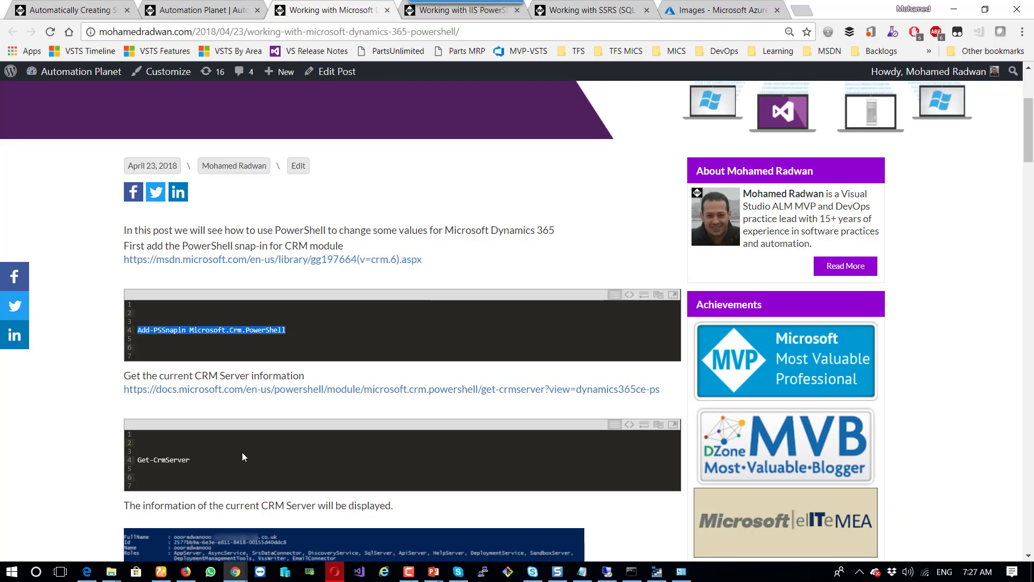
{"action": "double_click", "coordinate": [137, 462]}
{"action": "key", "text": "ctrl+c"}
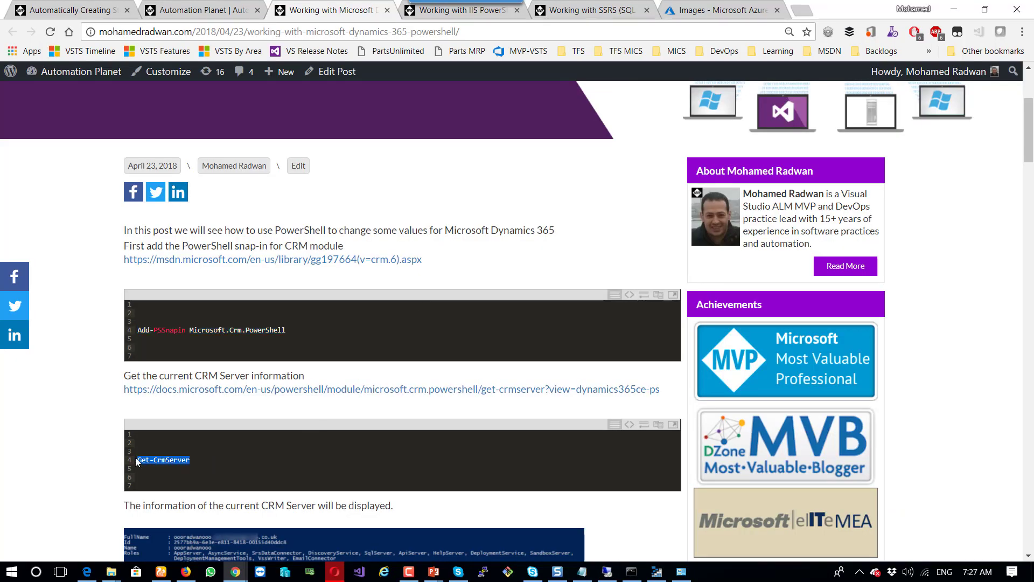
{"action": "key", "text": "alt+Tab"}
{"action": "right_click", "coordinate": [272, 191]}
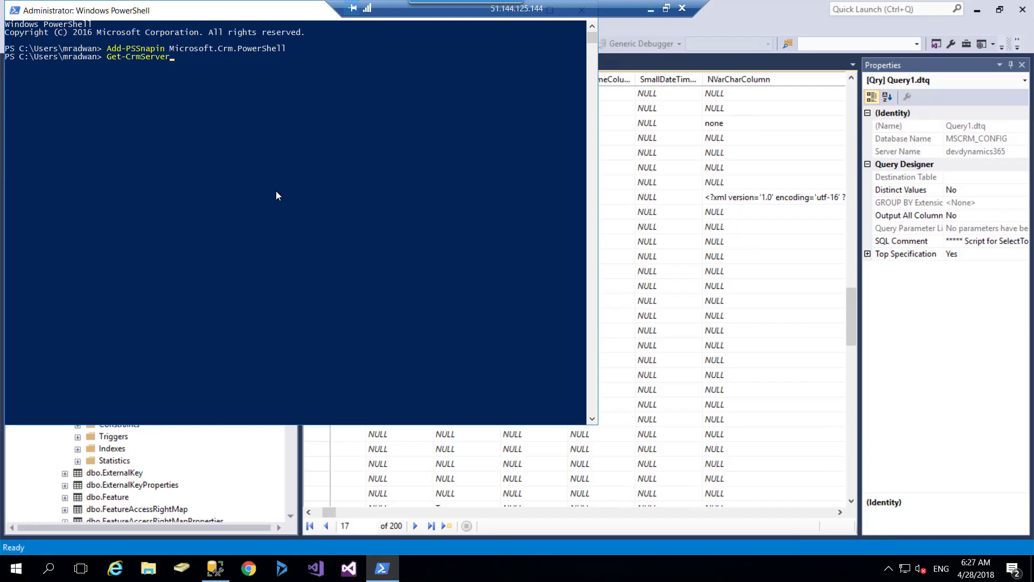
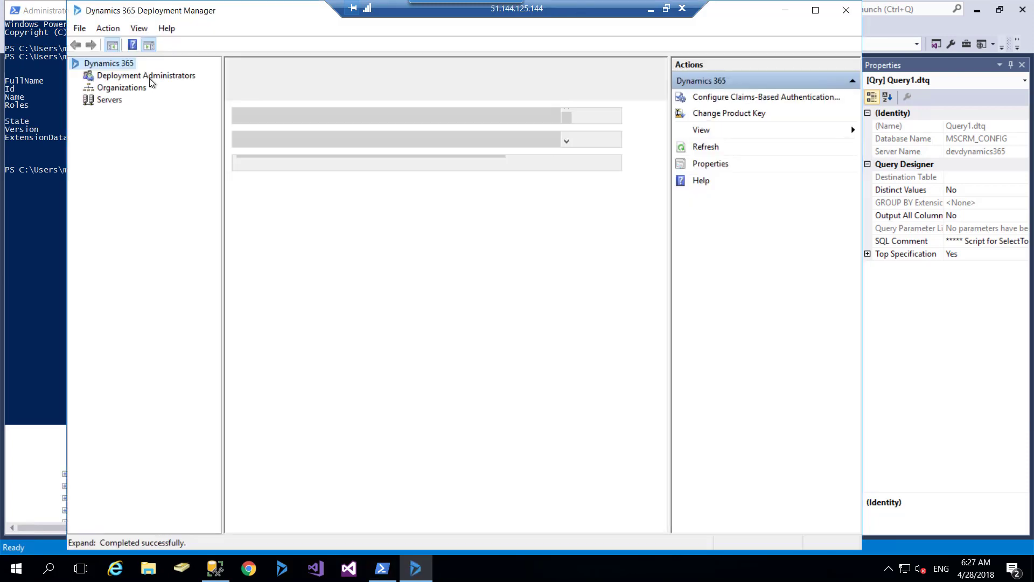
- Open the Dynamics 365 properties in Deployment Manager and examine the web addresses, highlighting the Deployment Web Service value
{"action": "right_click", "coordinate": [121, 66]}
{"action": "left_click", "coordinate": [153, 147]}
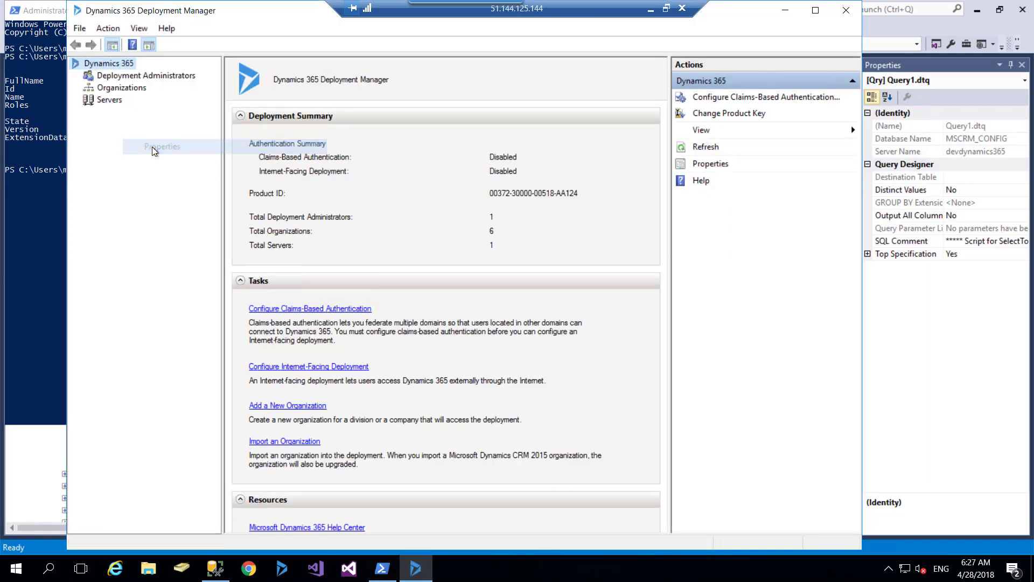
{"action": "left_click", "coordinate": [389, 152]}
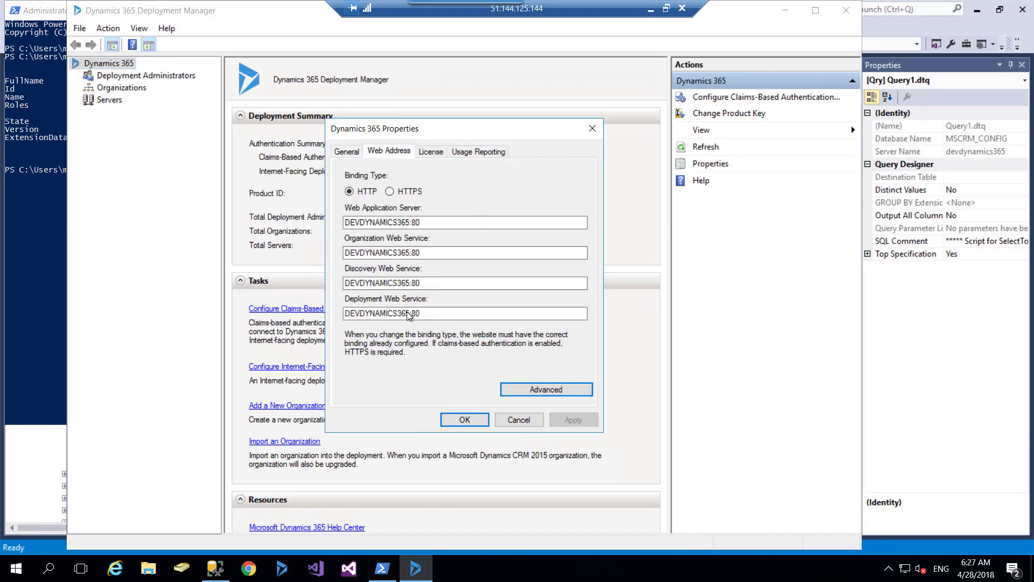
{"action": "left_click_drag", "start_coordinate": [428, 311], "coordinate": [344, 313]}
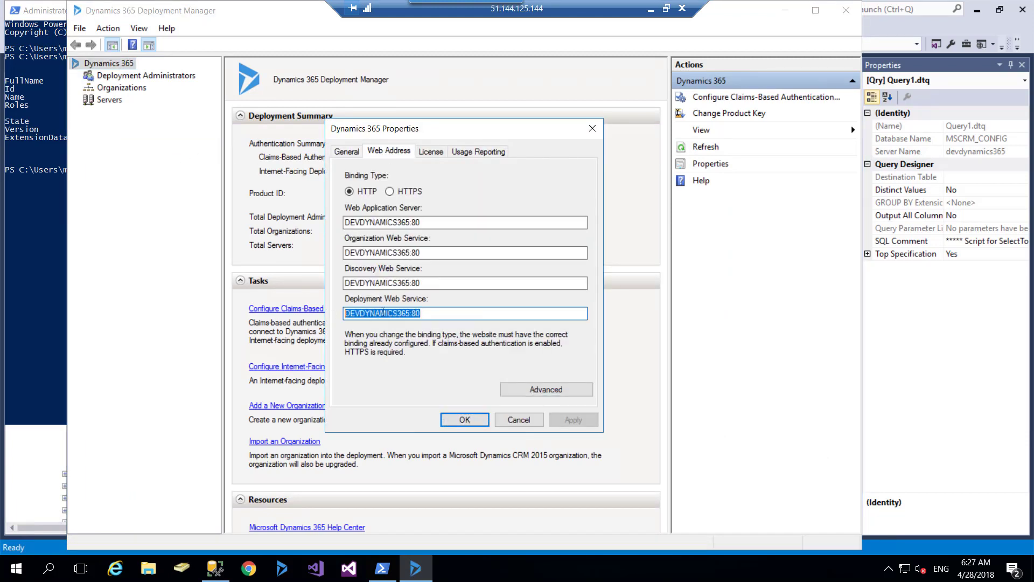
- Bring the remote PowerShell window into view, copy Get-CrmSetting from the post and run it there
{"action": "left_click", "coordinate": [48, 215]}
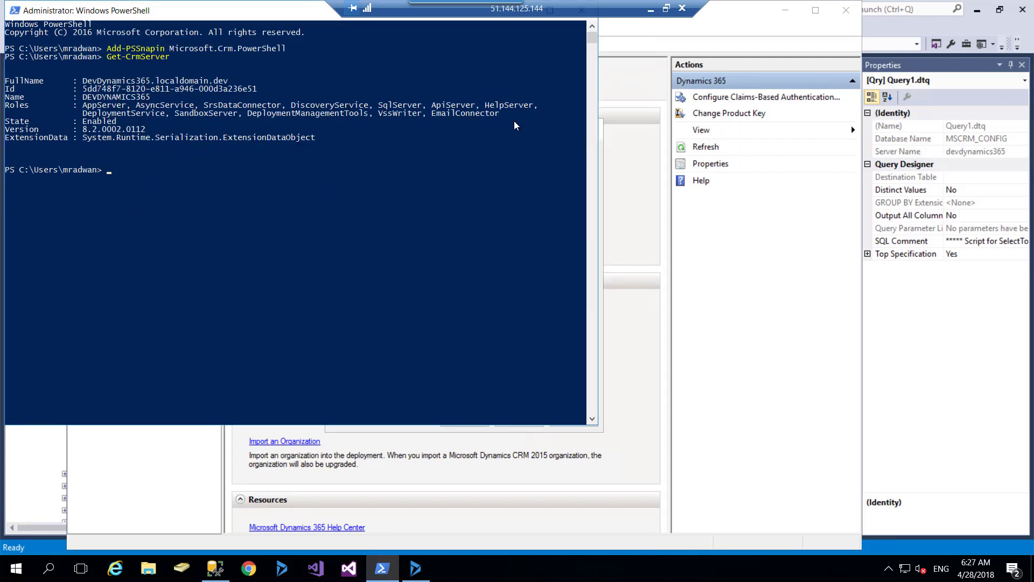
{"action": "left_click_drag", "start_coordinate": [203, 10], "coordinate": [302, 32]}
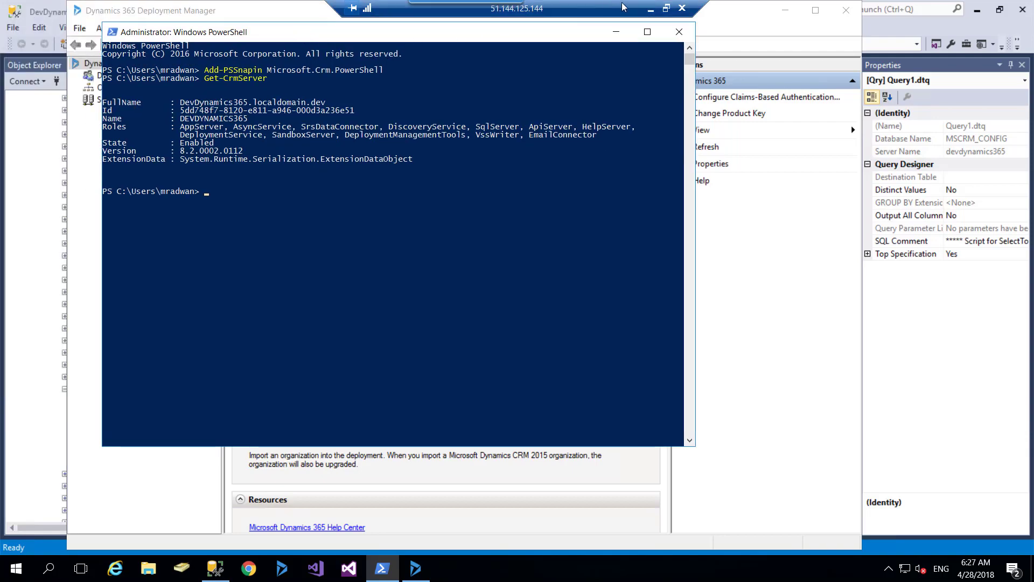
{"action": "left_click", "coordinate": [650, 8]}
{"action": "scroll", "coordinate": [377, 329], "scroll_direction": "down", "scroll_amount": 3}
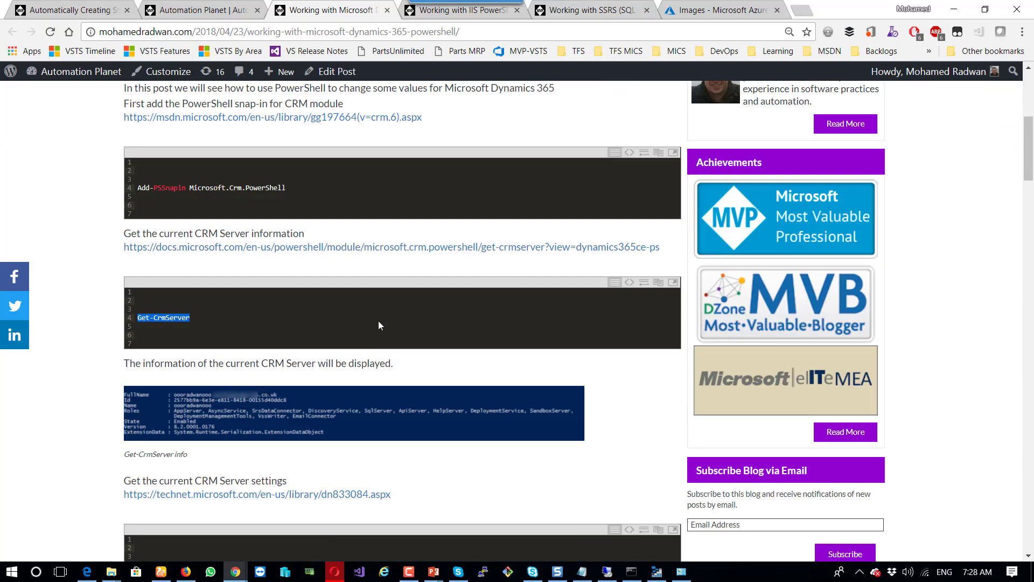
{"action": "scroll", "coordinate": [378, 321], "scroll_direction": "down", "scroll_amount": 5}
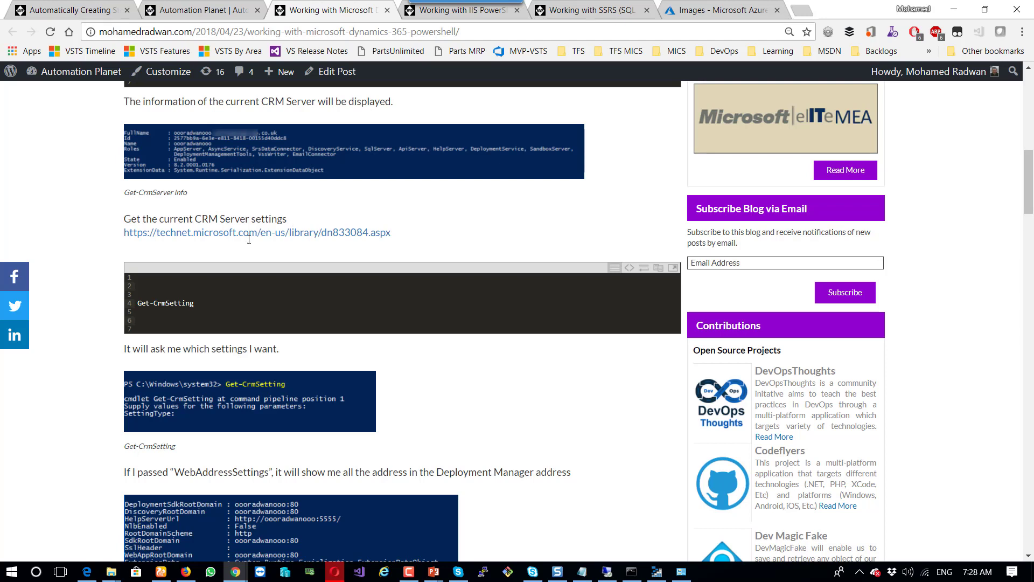
{"action": "left_click_drag", "start_coordinate": [195, 302], "coordinate": [137, 303]}
{"action": "key", "text": "ctrl+c"}
{"action": "key", "text": "alt+Tab"}
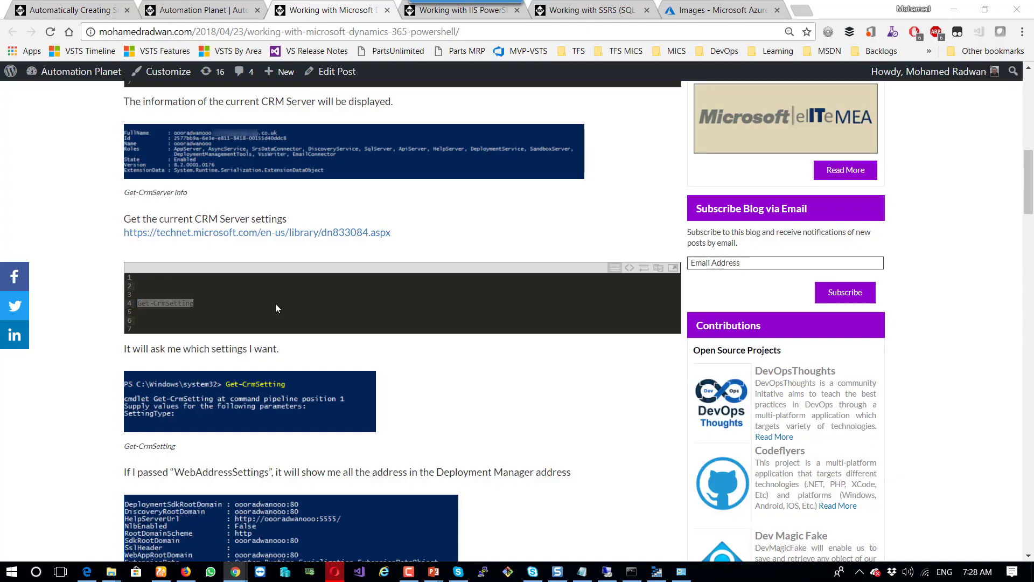
{"action": "key", "text": "ctrl+v"}
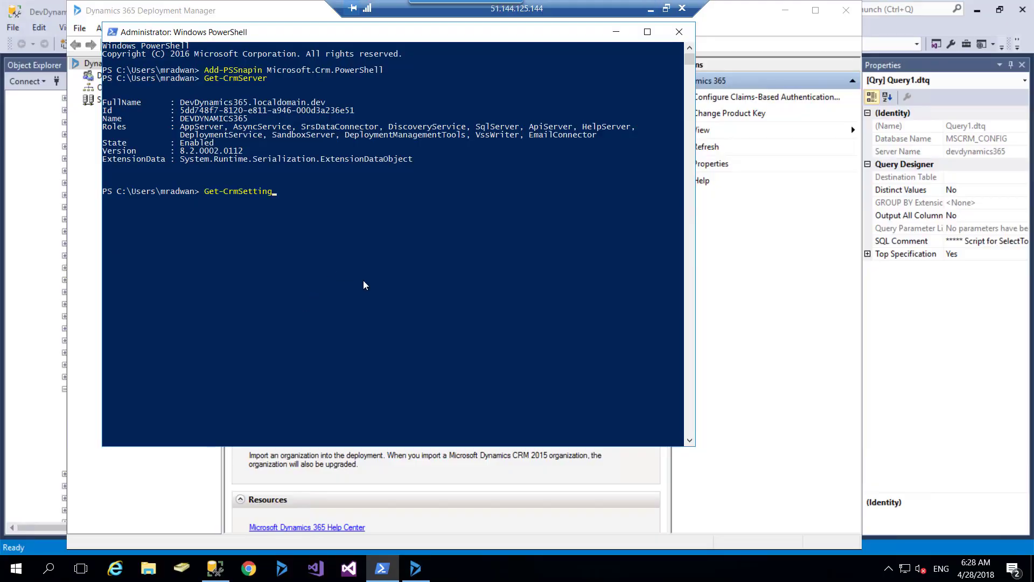
{"action": "key", "text": "Return"}
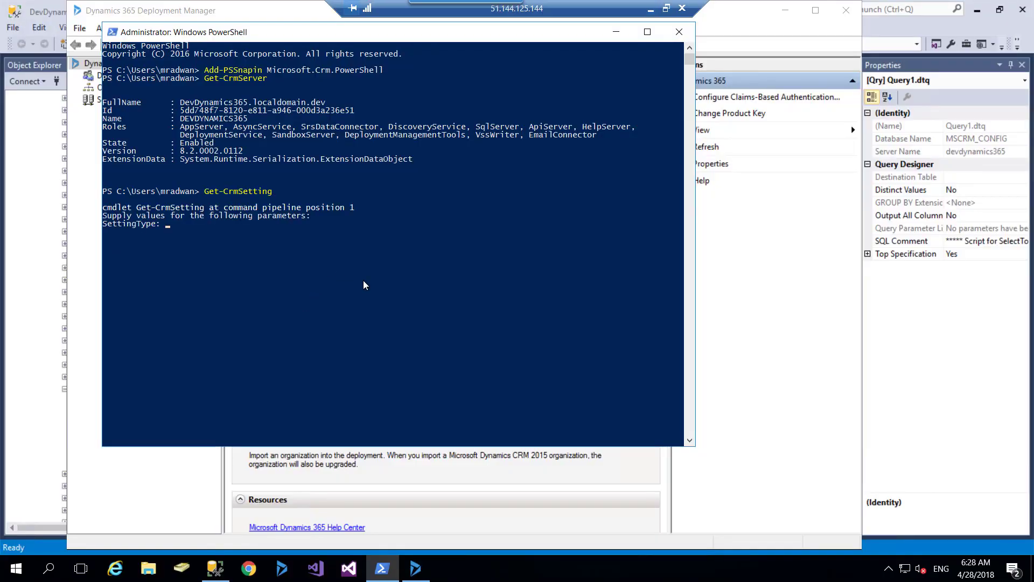
- Close the Dynamics 365 Properties dialog and supply WebAddressSettings, copied from the post, as the SettingType for Get-CrmSetting
{"action": "left_click", "coordinate": [744, 330]}
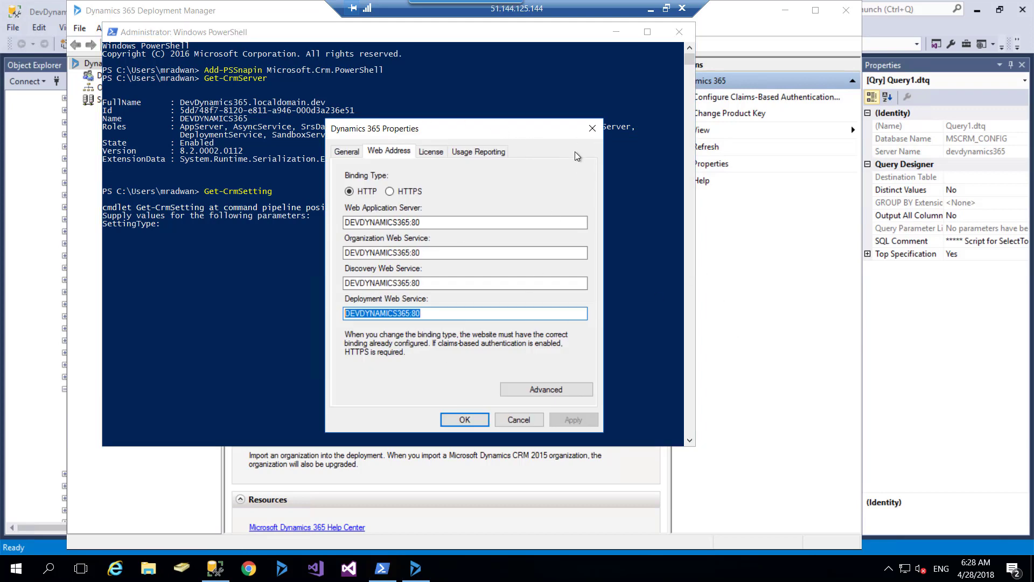
{"action": "left_click", "coordinate": [592, 129]}
{"action": "left_click", "coordinate": [651, 9]}
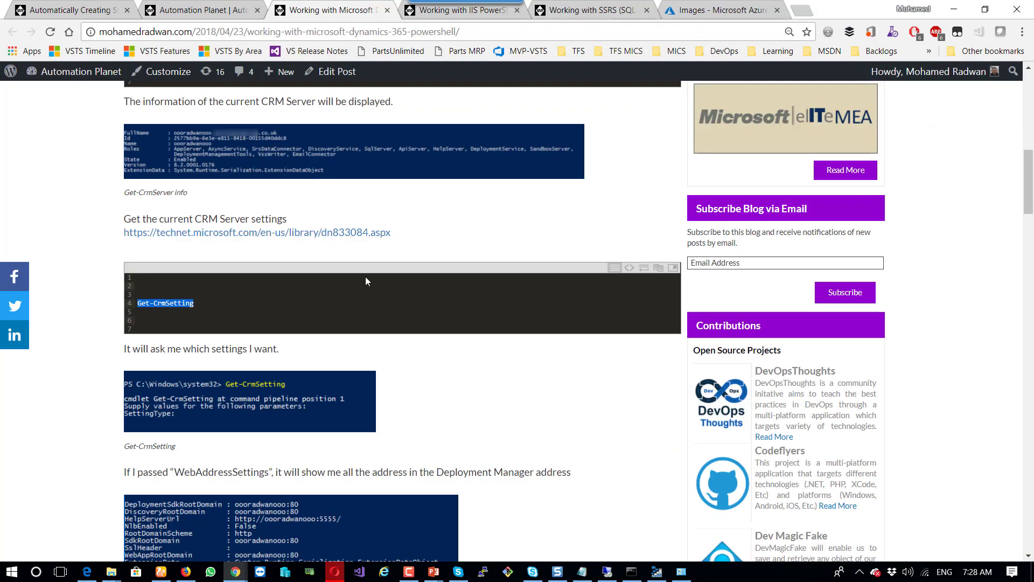
{"action": "double_click", "coordinate": [211, 473]}
{"action": "key", "text": "ctrl+c"}
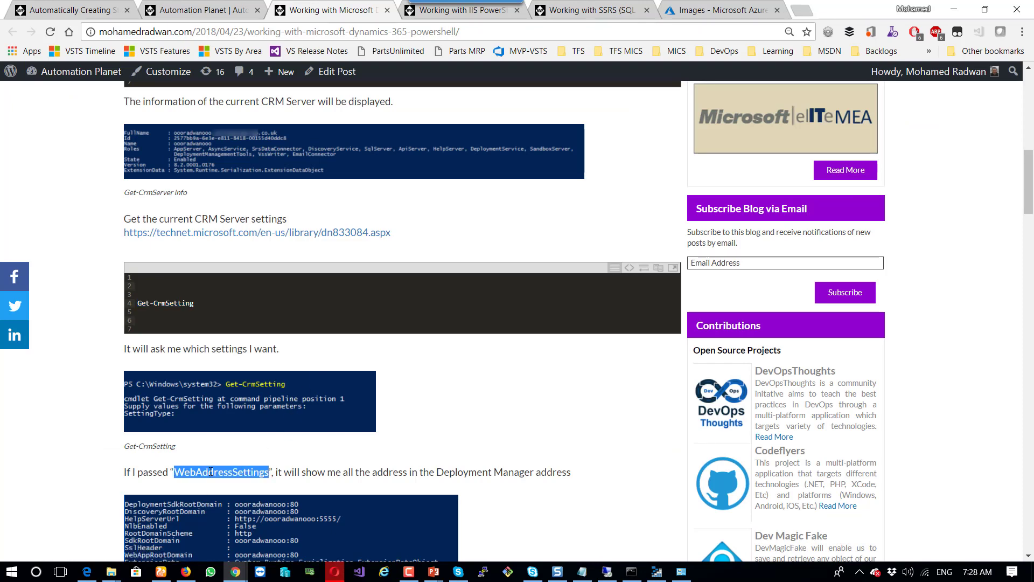
{"action": "key", "text": "alt+Tab"}
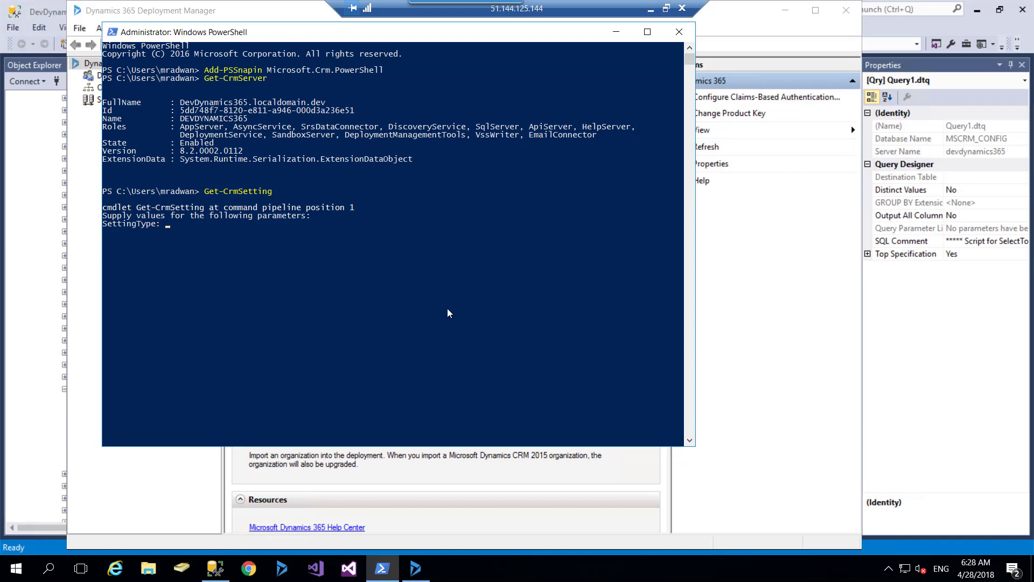
{"action": "key", "text": "ctrl+v"}
{"action": "key", "text": "Return"}
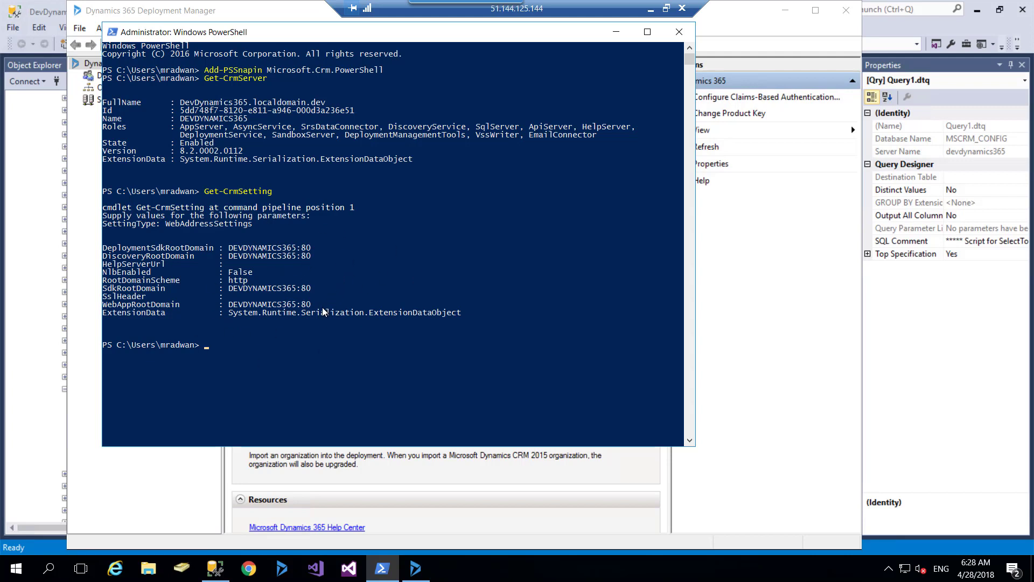
- Reopen the Dynamics 365 web address properties in Deployment Manager to compare them with the PowerShell output
{"action": "left_click", "coordinate": [415, 568]}
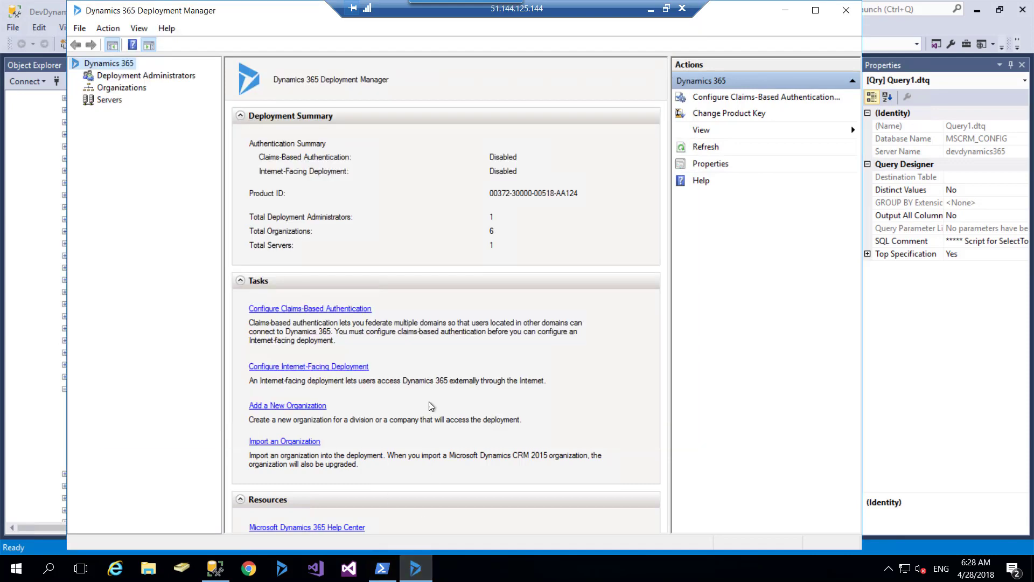
{"action": "right_click", "coordinate": [126, 68]}
{"action": "left_click", "coordinate": [155, 151]}
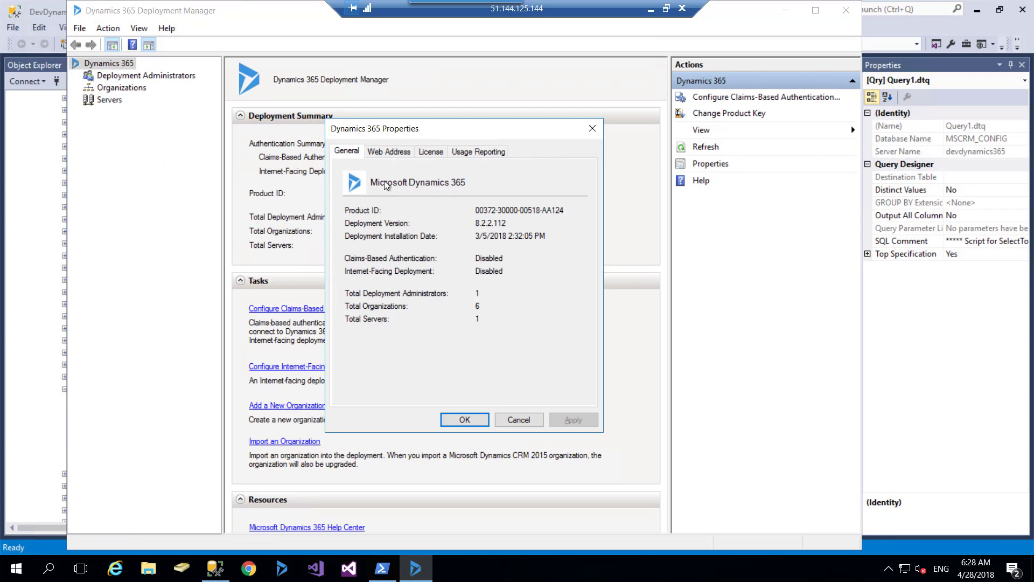
{"action": "left_click", "coordinate": [397, 152]}
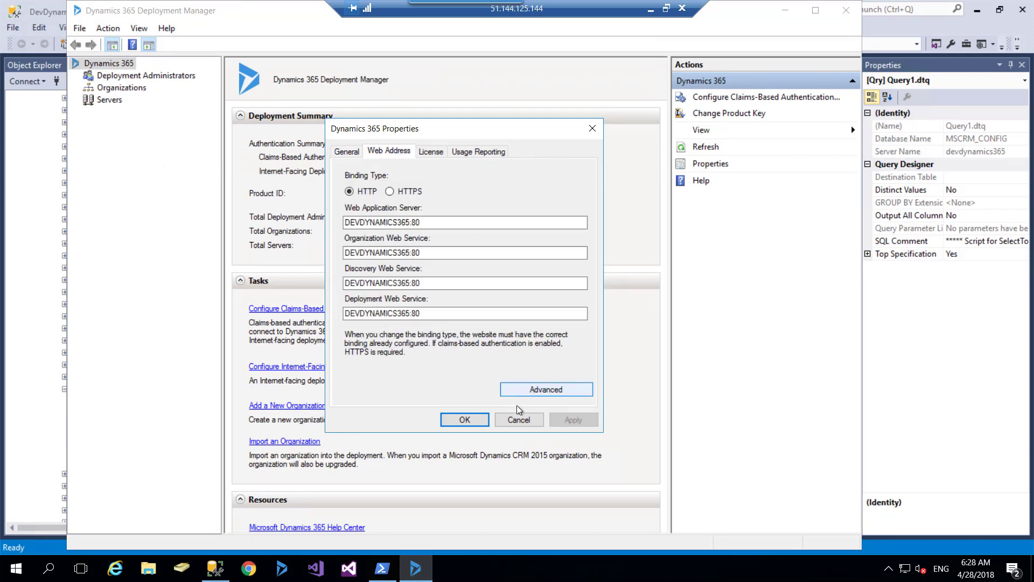
- Close the Dynamics 365 Properties dialog and Deployment Manager, then minimize PowerShell and the remote session to return to the Dynamics post
{"action": "left_click", "coordinate": [526, 421]}
{"action": "left_click", "coordinate": [845, 10]}
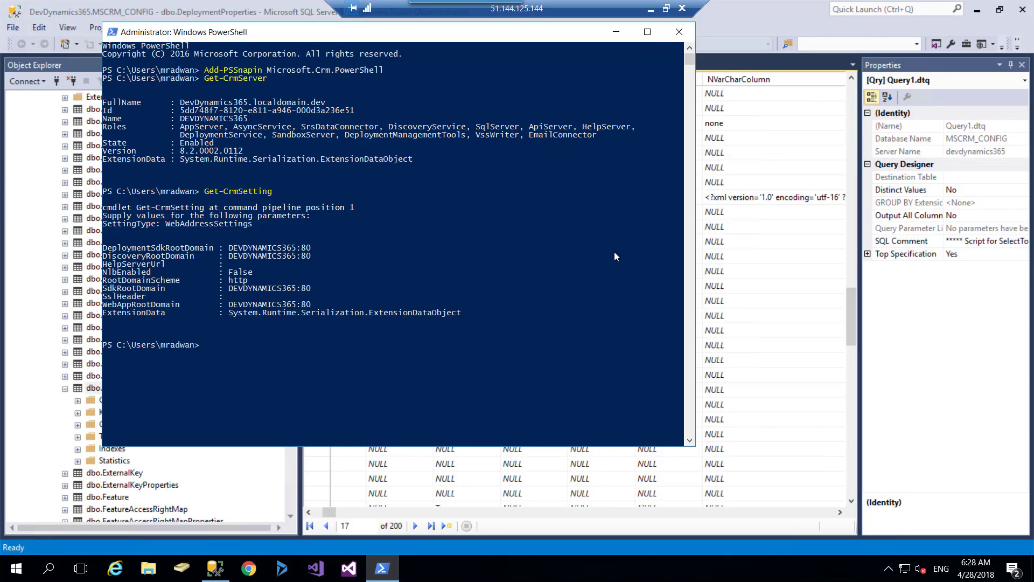
{"action": "left_click", "coordinate": [617, 32]}
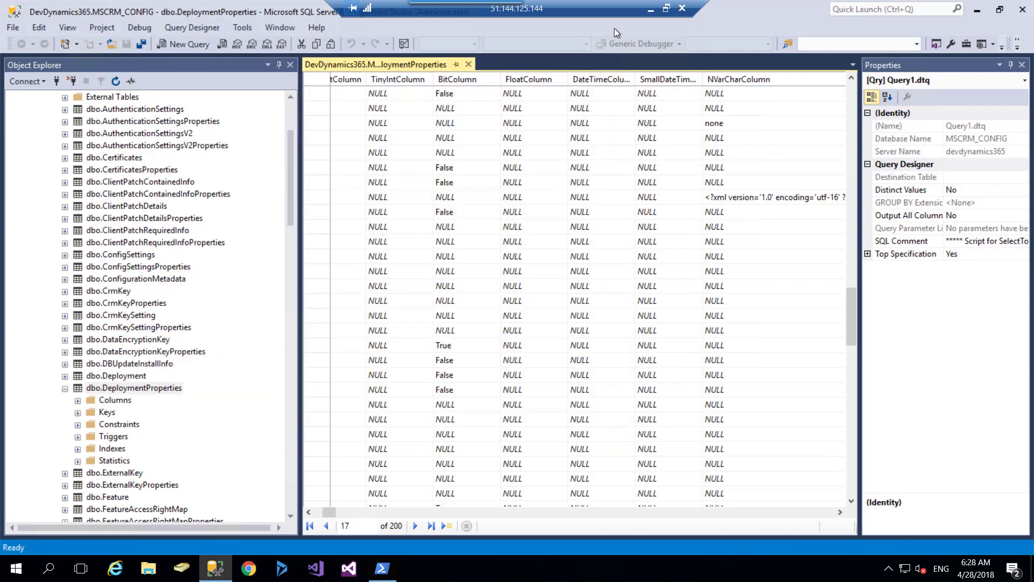
{"action": "left_click", "coordinate": [650, 11]}
{"action": "scroll", "coordinate": [465, 339], "scroll_direction": "down", "scroll_amount": 6}
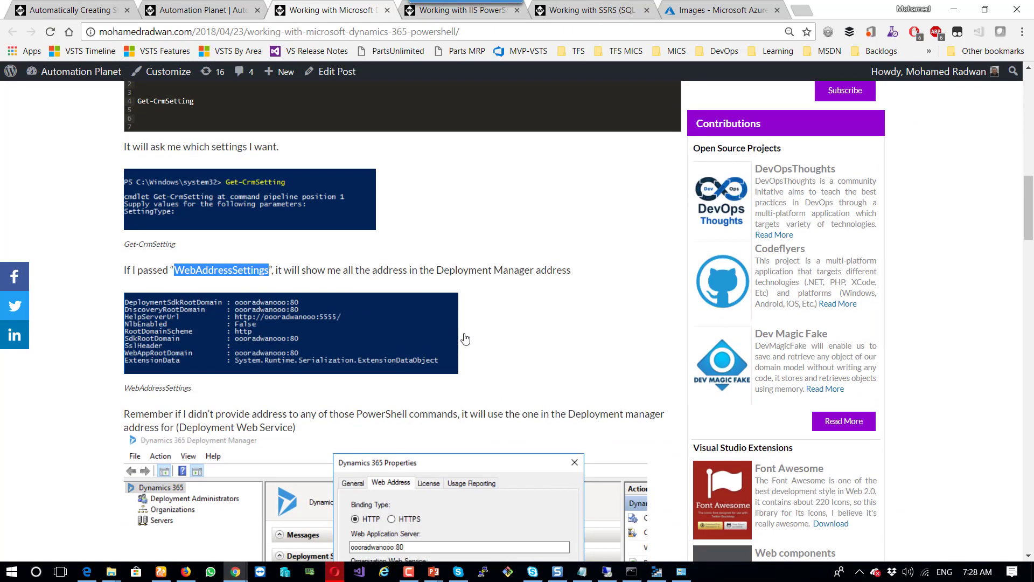
{"action": "scroll", "coordinate": [465, 335], "scroll_direction": "up", "scroll_amount": 20}
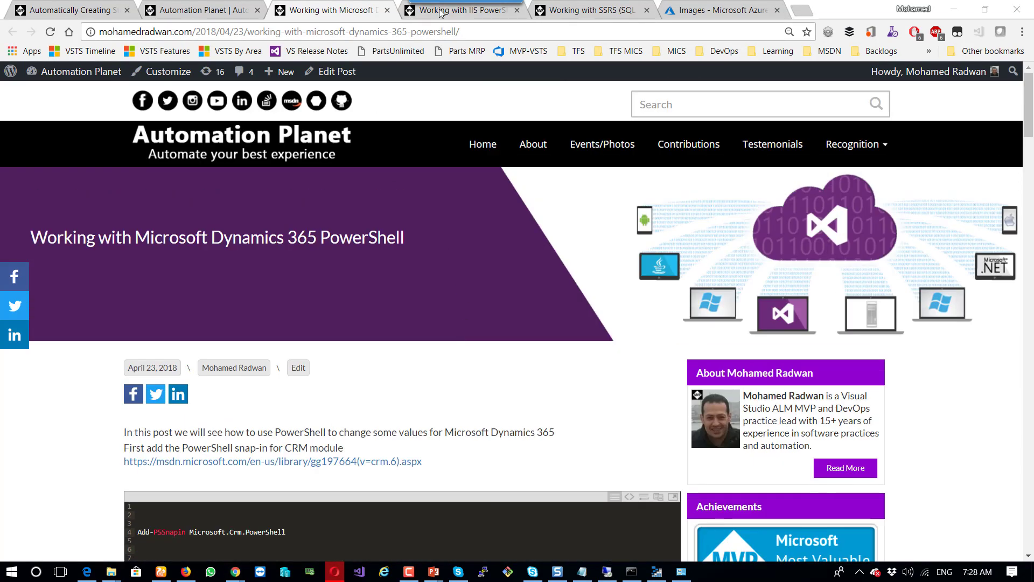
- Switch to the Working with IIS PowerShell post and copy its Import-Module WebAdministration command
{"action": "left_click", "coordinate": [443, 12]}
{"action": "scroll", "coordinate": [405, 275], "scroll_direction": "down", "scroll_amount": 8}
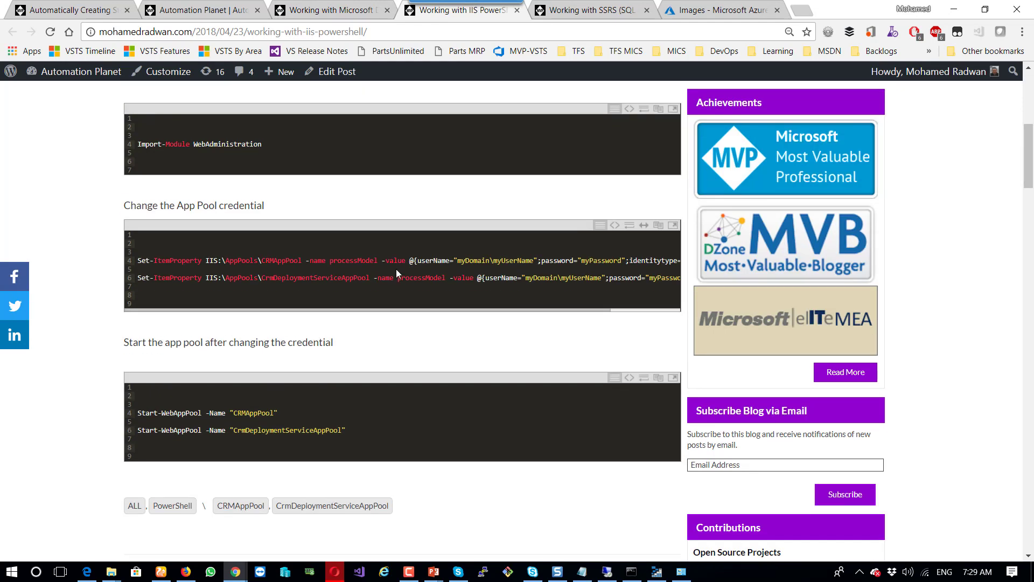
{"action": "scroll", "coordinate": [284, 147], "scroll_direction": "up", "scroll_amount": 4}
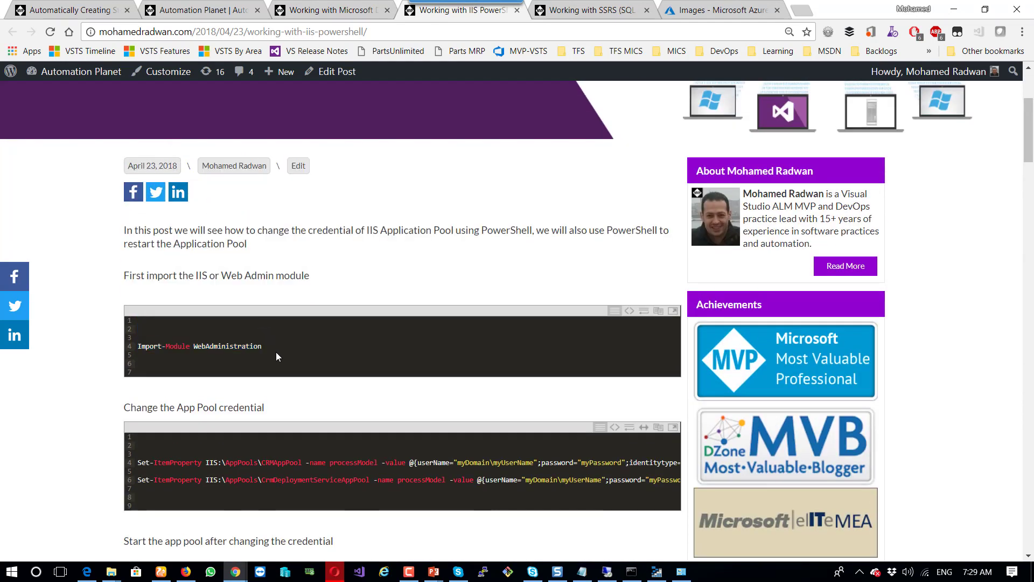
{"action": "left_click_drag", "start_coordinate": [271, 346], "coordinate": [138, 348]}
{"action": "key", "text": "super+c"}
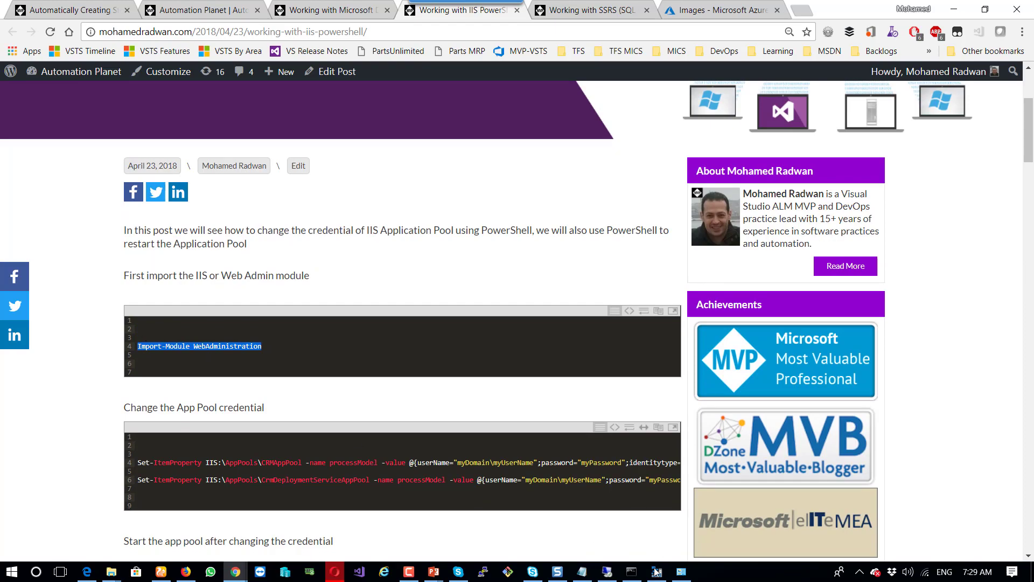
- Clear the remote PowerShell console and run the copied Import-Module WebAdministration command
{"action": "left_click", "coordinate": [607, 571]}
{"action": "left_click", "coordinate": [384, 569]}
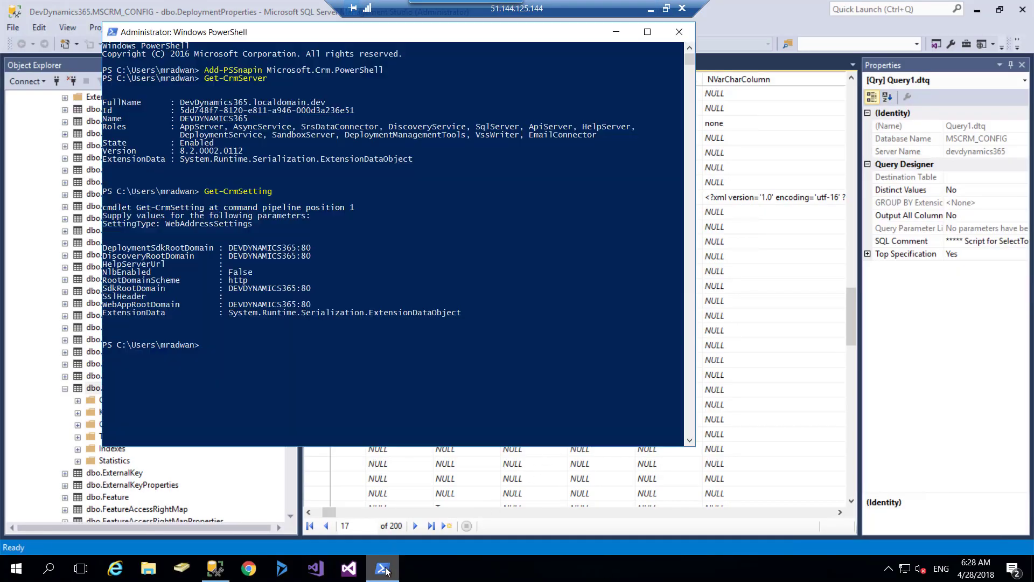
{"action": "left_click", "coordinate": [395, 369]}
{"action": "key", "text": "Escape"}
{"action": "type", "text": "cls"}
{"action": "key", "text": "Return"}
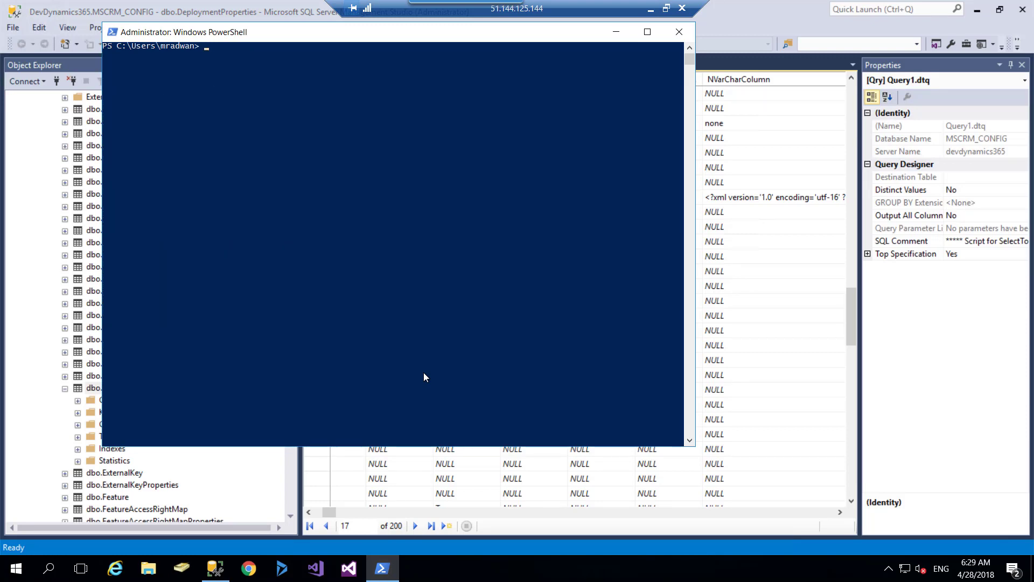
{"action": "right_click", "coordinate": [393, 331]}
{"action": "key", "text": "Return"}
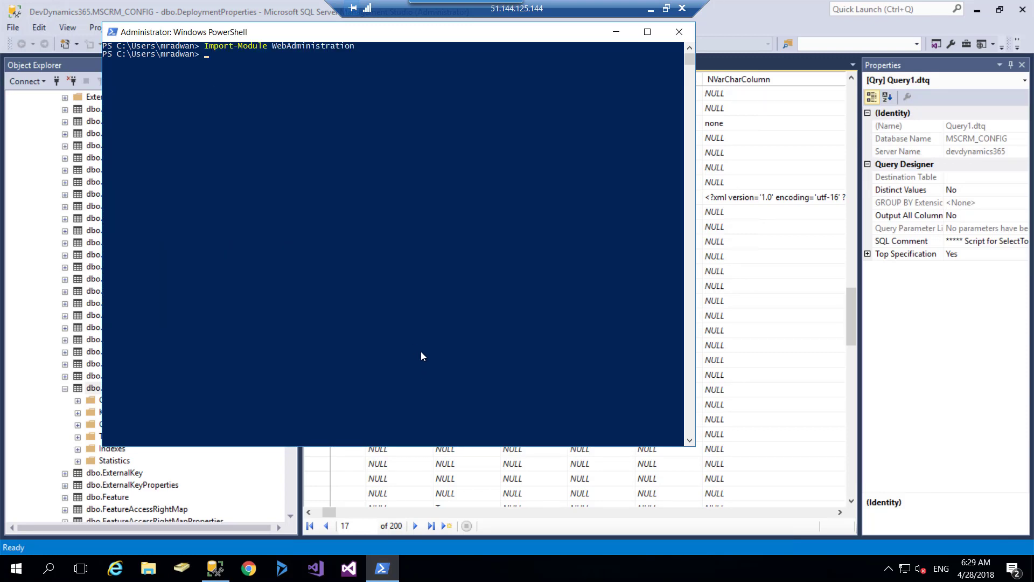
- Try Set-ItemProperty, copied from the post's app pool credential section, in the remote PowerShell with empty parameter values, and clear the console
{"action": "left_click", "coordinate": [651, 9]}
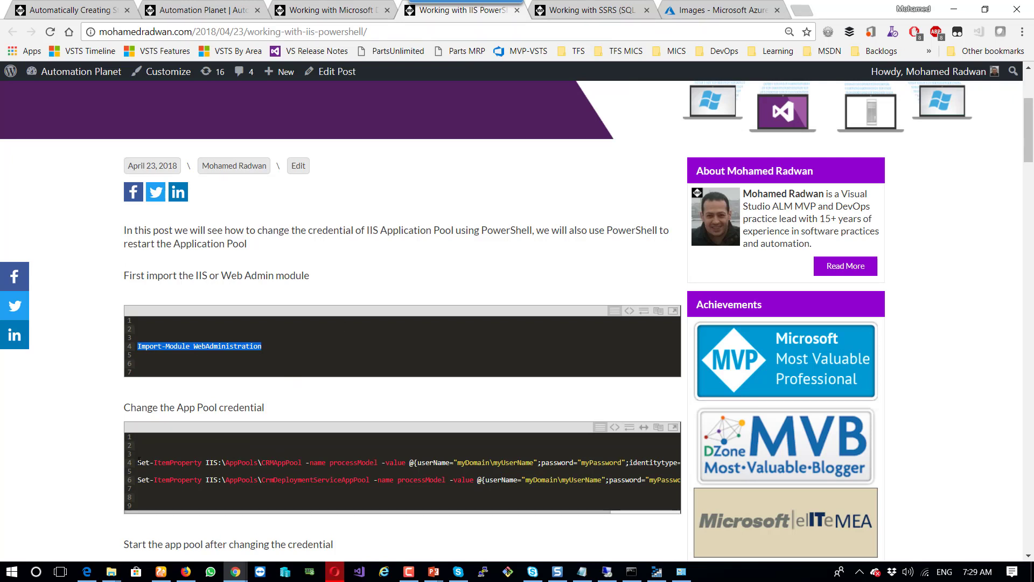
{"action": "left_click_drag", "start_coordinate": [139, 462], "coordinate": [202, 463]}
{"action": "key", "text": "ctrl+c"}
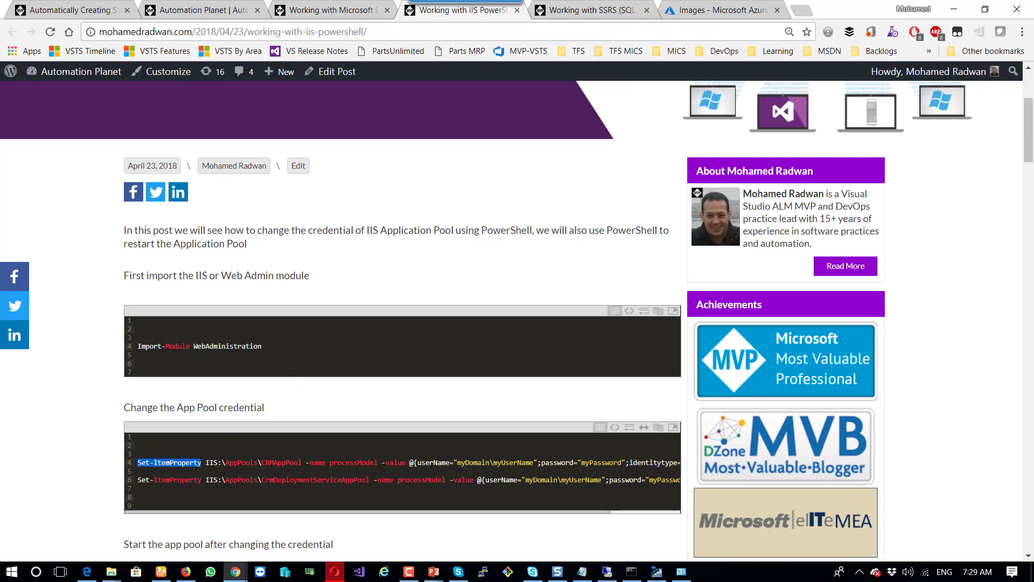
{"action": "key", "text": "alt+Tab"}
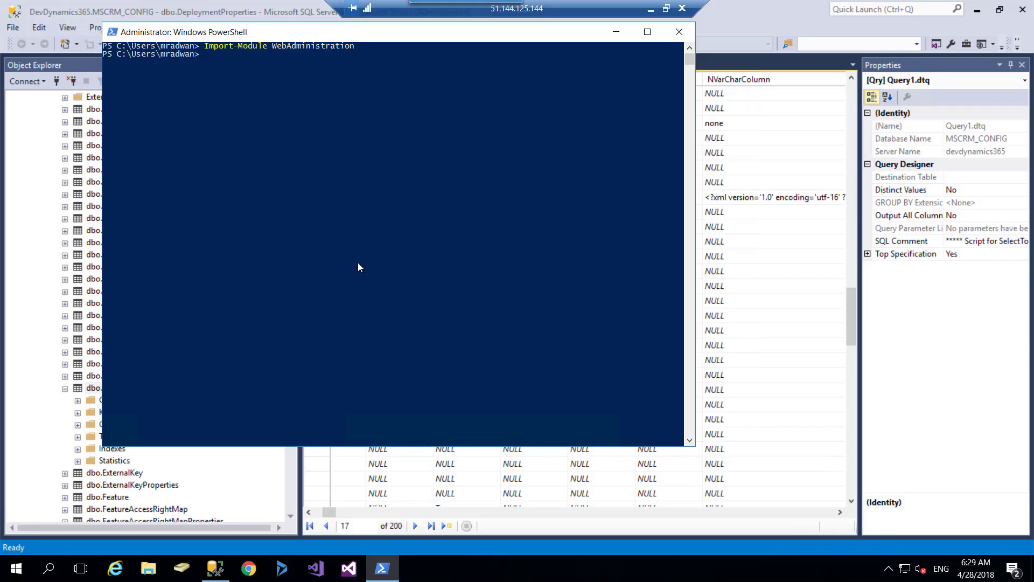
{"action": "key", "text": "ctrl+v"}
{"action": "key", "text": "Return"}
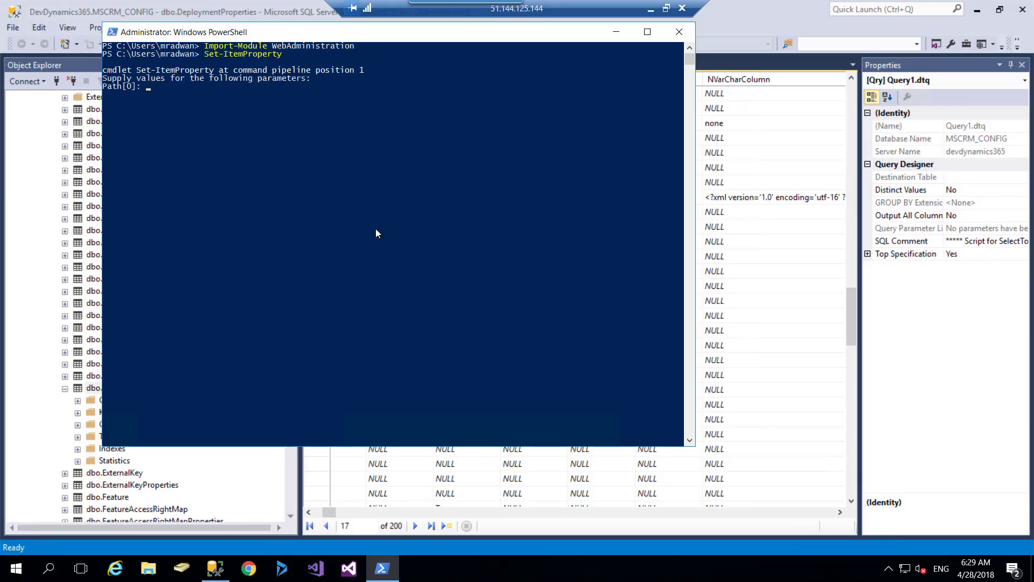
{"action": "key", "text": "Return"}
{"action": "key", "text": "Return"}
{"action": "key", "text": "Return"}
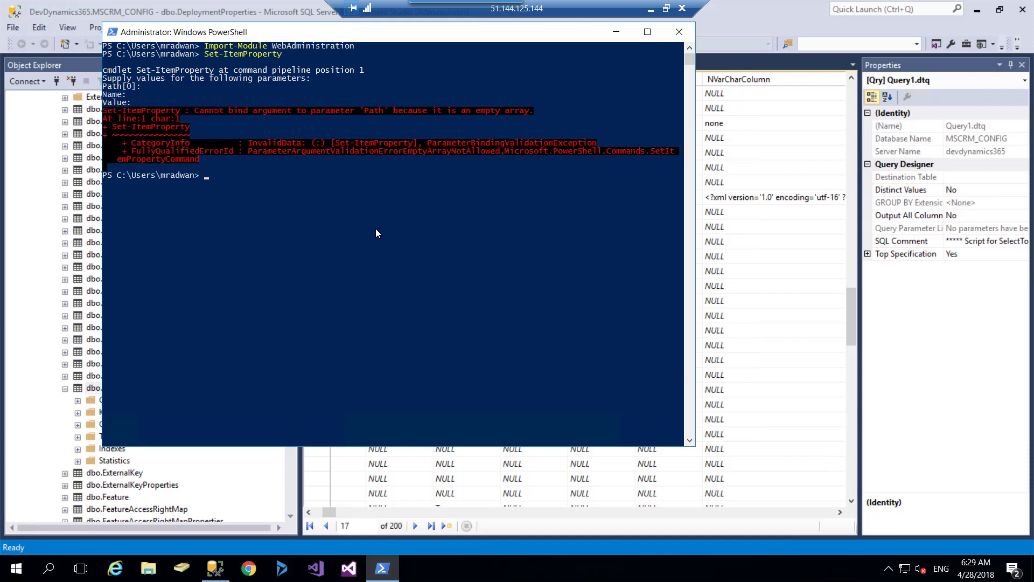
{"action": "type", "text": "cls"}
{"action": "key", "text": "Return"}
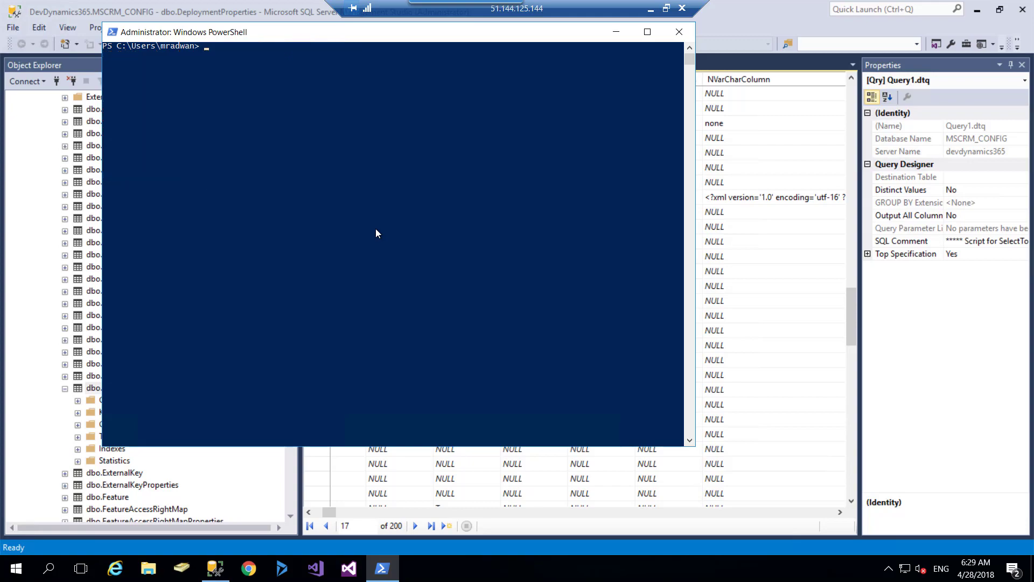
- Return to the browser, switch to the Working with SSRS post and copy its get-help set-rsdatabase command
{"action": "left_click", "coordinate": [651, 8]}
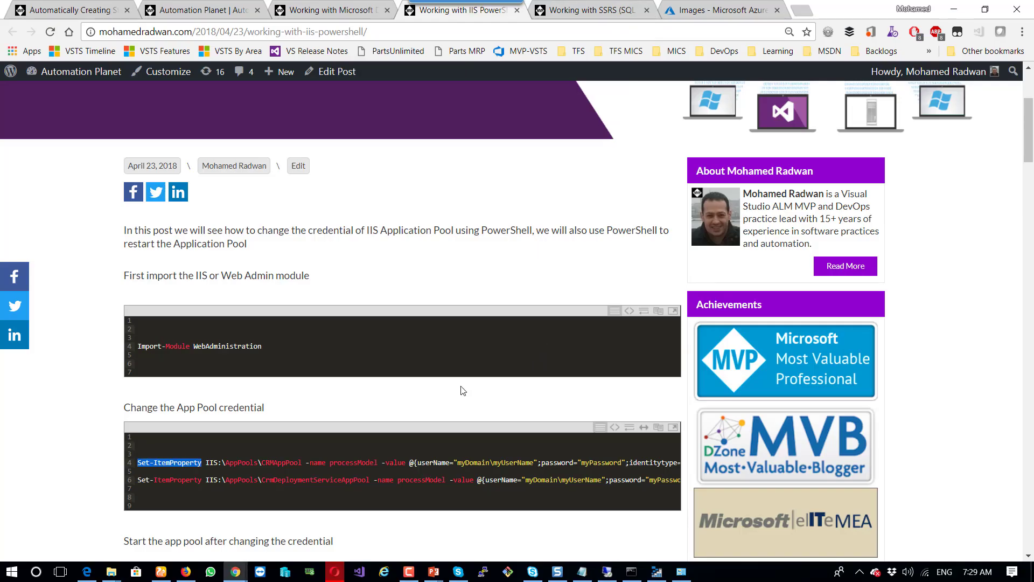
{"action": "scroll", "coordinate": [461, 383], "scroll_direction": "down", "scroll_amount": 4}
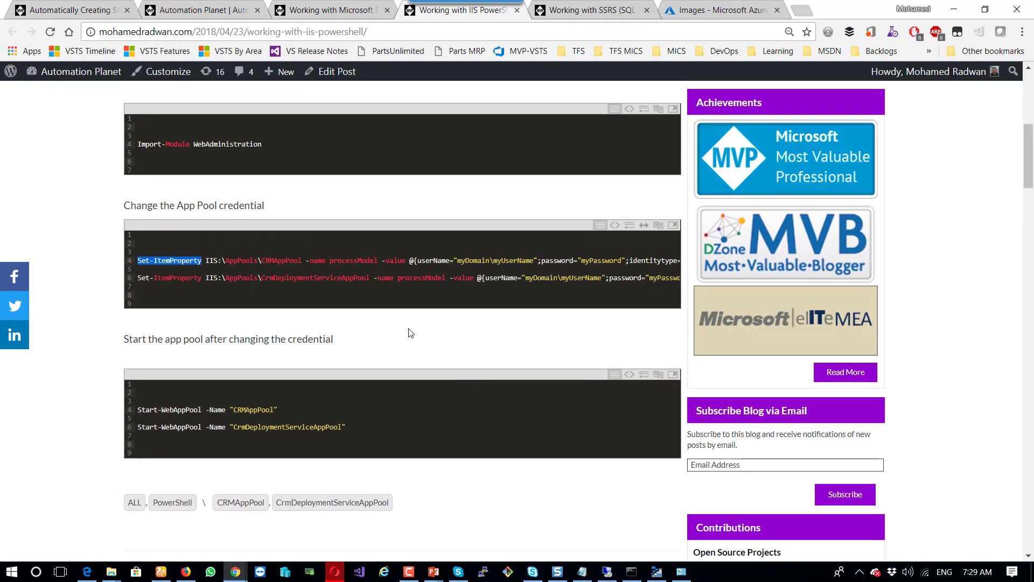
{"action": "scroll", "coordinate": [411, 332], "scroll_direction": "up", "scroll_amount": 8}
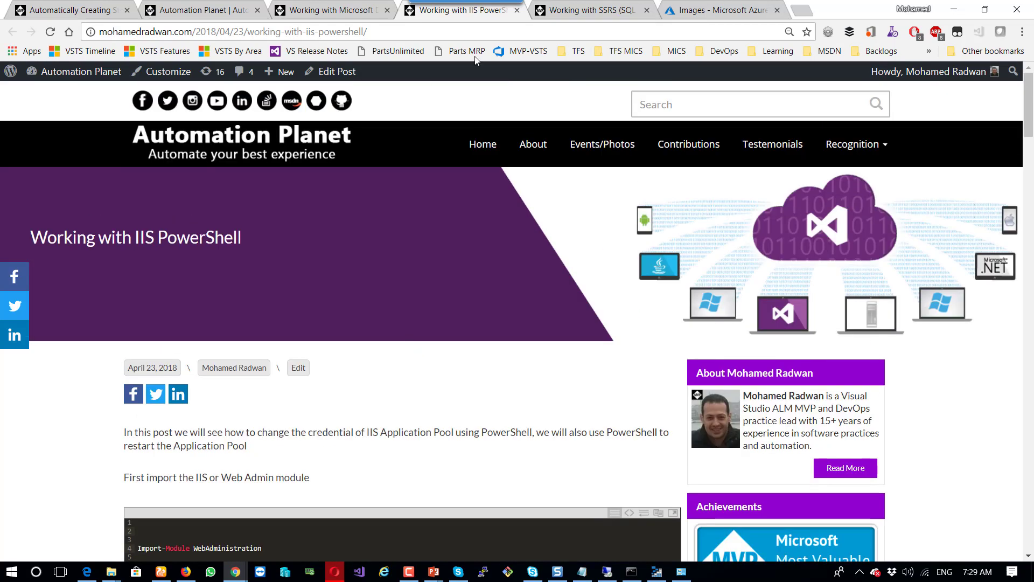
{"action": "left_click", "coordinate": [584, 8]}
{"action": "scroll", "coordinate": [466, 274], "scroll_direction": "down", "scroll_amount": 5}
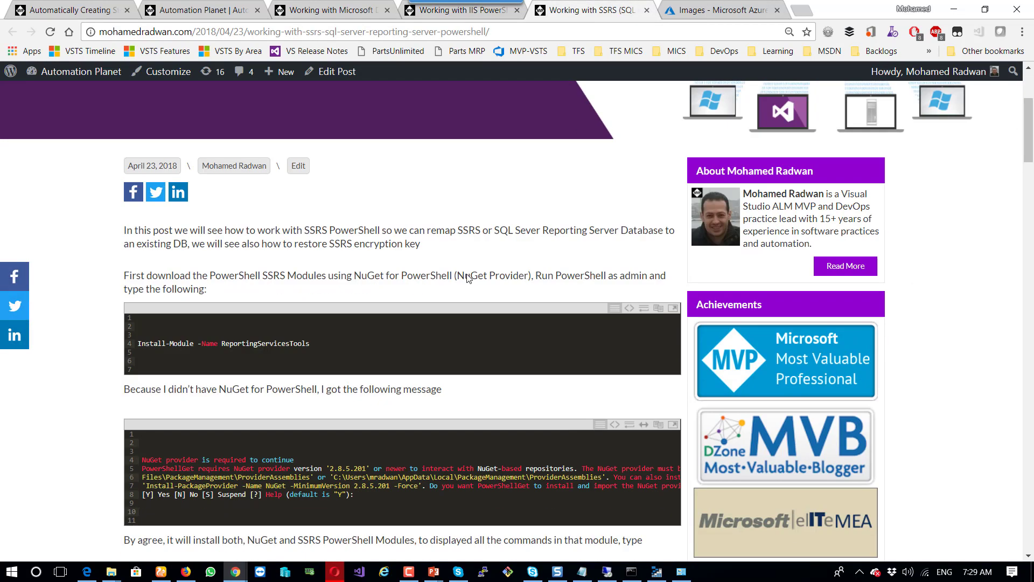
{"action": "scroll", "coordinate": [467, 274], "scroll_direction": "down", "scroll_amount": 2}
{"action": "scroll", "coordinate": [254, 248], "scroll_direction": "down", "scroll_amount": 3}
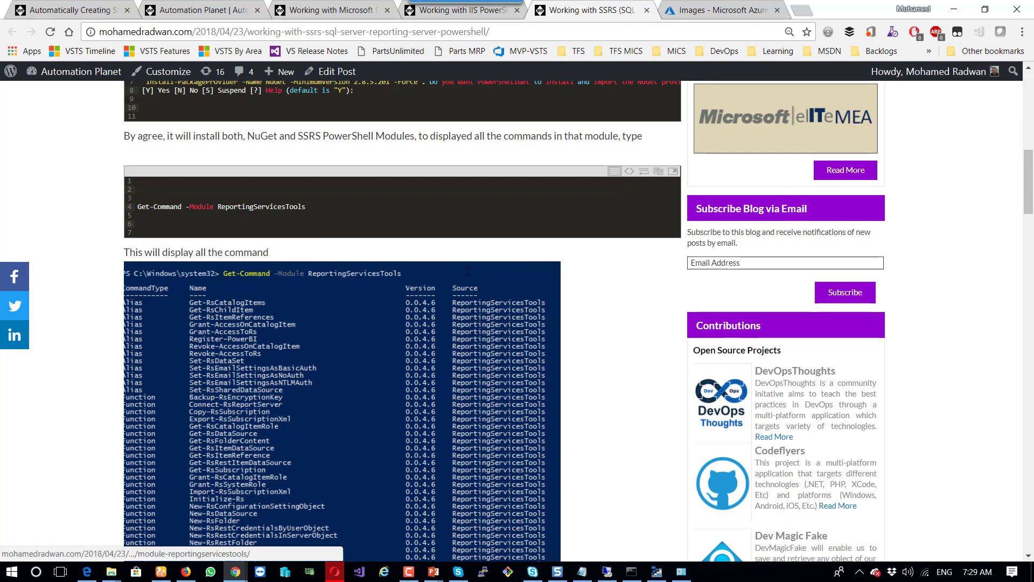
{"action": "scroll", "coordinate": [254, 248], "scroll_direction": "down", "scroll_amount": 6}
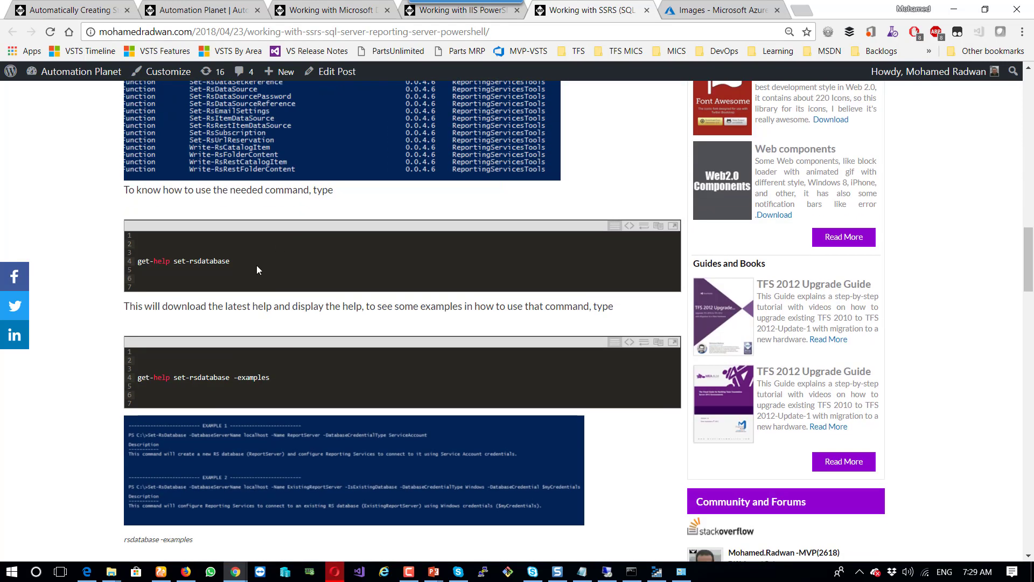
{"action": "left_click_drag", "start_coordinate": [245, 267], "coordinate": [139, 262]}
{"action": "key", "text": "super+c"}
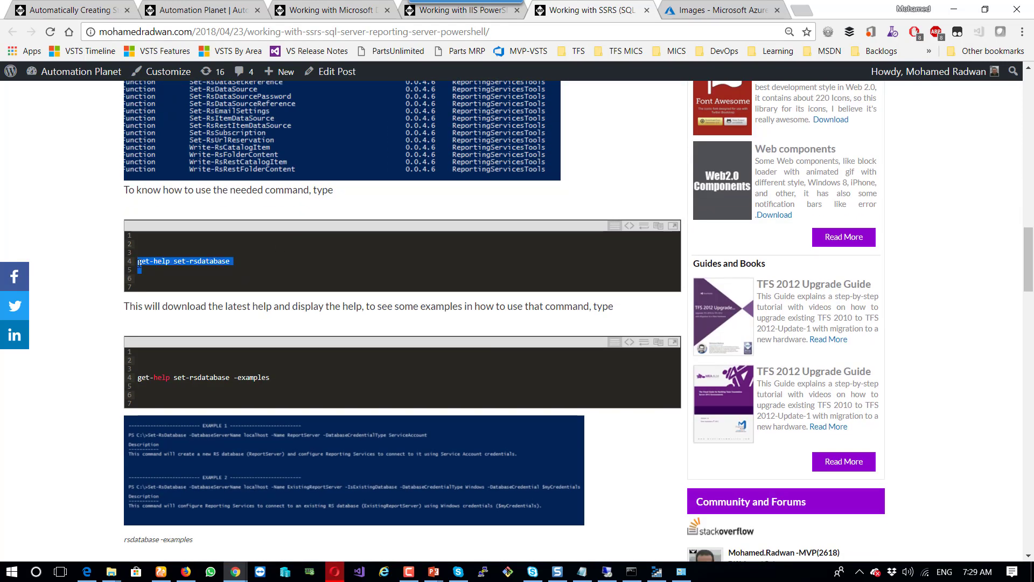
- Run get-help set-rsdatabase in the remote PowerShell, answering y to the Update-Help question, and run the same command once more
{"action": "left_click", "coordinate": [607, 571]}
{"action": "right_click", "coordinate": [340, 227]}
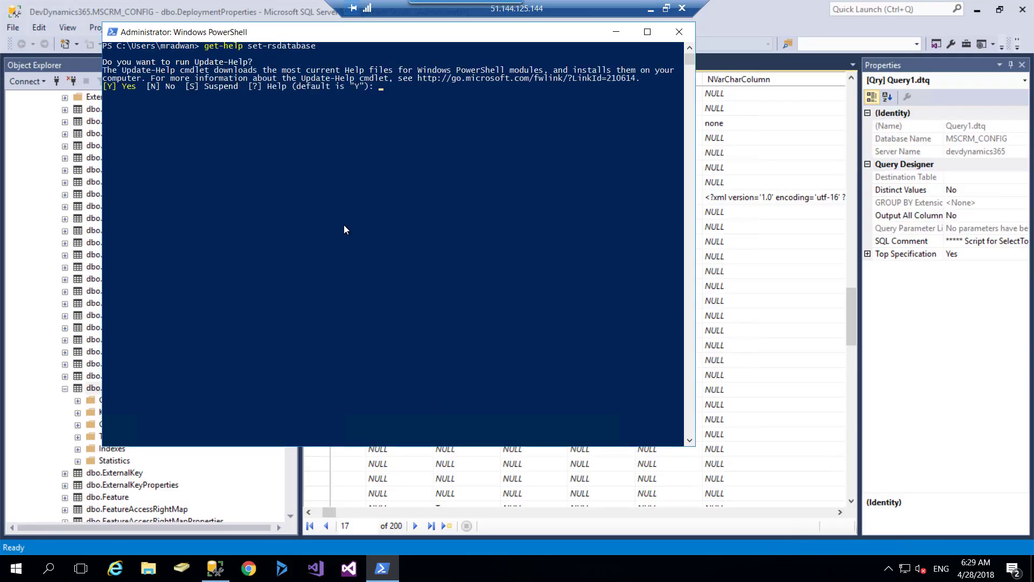
{"action": "type", "text": "y"}
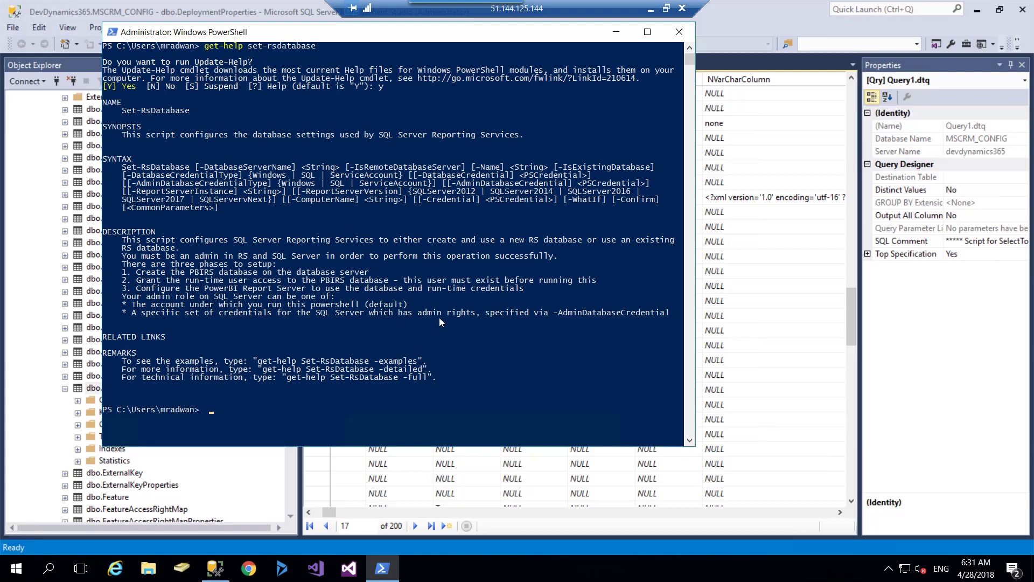
{"action": "right_click", "coordinate": [334, 364]}
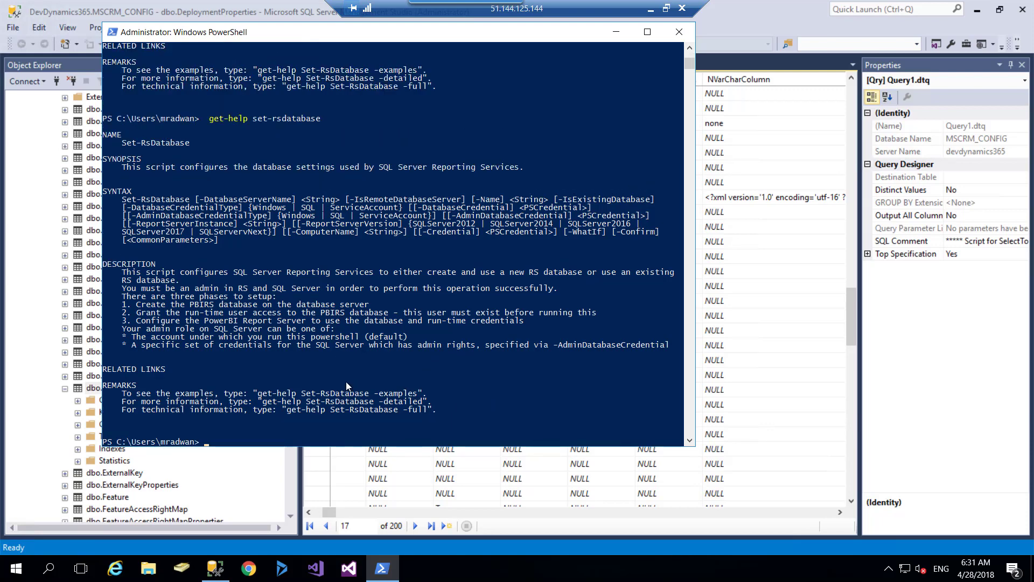
- Copy get-help Set-RsDatabase -examples from the help remarks and run it in the remote PowerShell
{"action": "right_click", "coordinate": [346, 382]}
{"action": "left_click_drag", "start_coordinate": [257, 328], "coordinate": [415, 334]}
{"action": "key", "text": "super+c"}
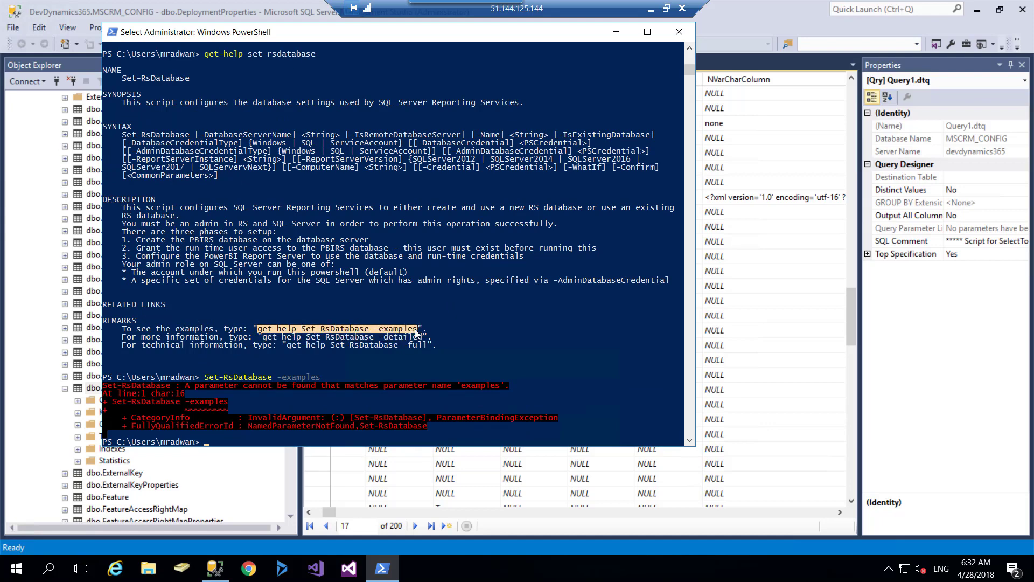
{"action": "right_click", "coordinate": [416, 334]}
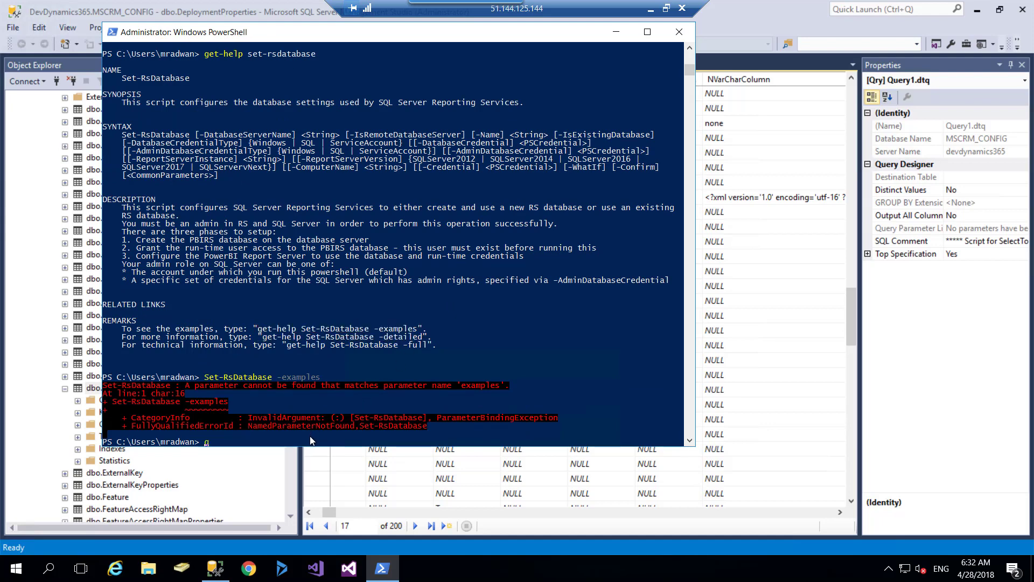
{"action": "right_click", "coordinate": [310, 435]}
{"action": "key", "text": "Return"}
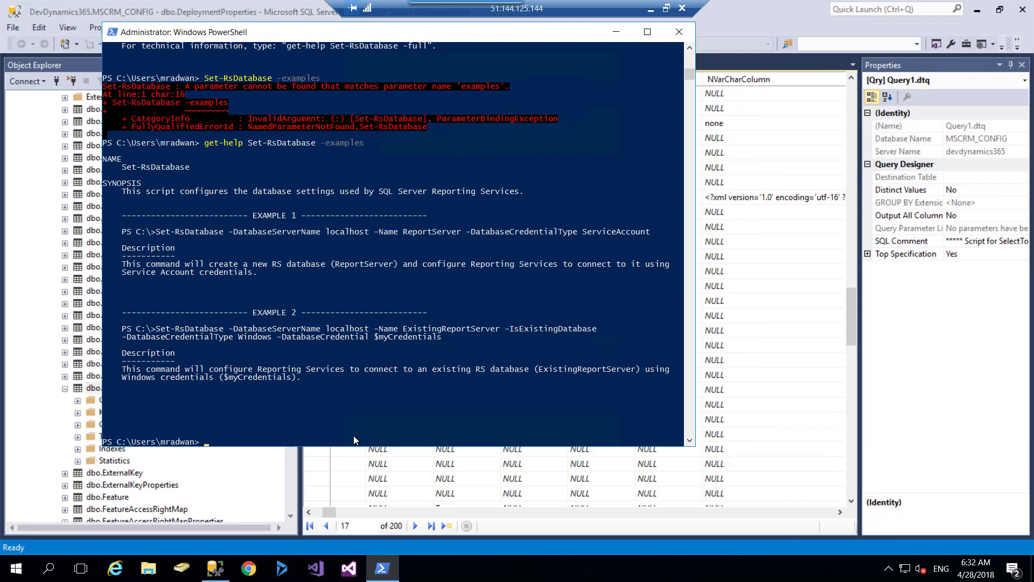
- Examine the two Set-RsDatabase usage examples, highlighting the EXAMPLE 1 and EXAMPLE 2 headings
{"action": "left_click", "coordinate": [245, 215]}
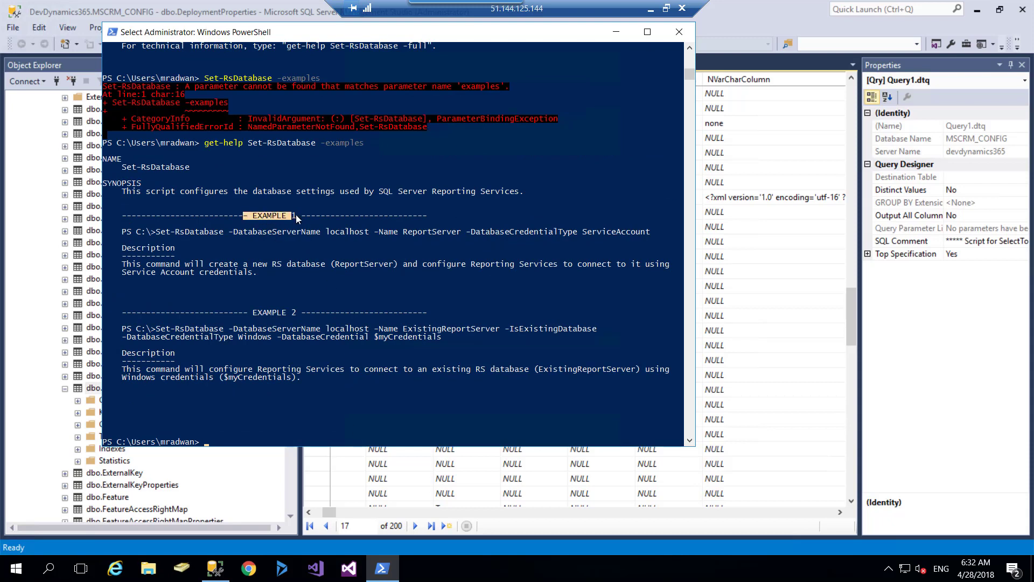
{"action": "left_click_drag", "start_coordinate": [296, 215], "coordinate": [300, 216]}
{"action": "left_click_drag", "start_coordinate": [250, 313], "coordinate": [297, 313]}
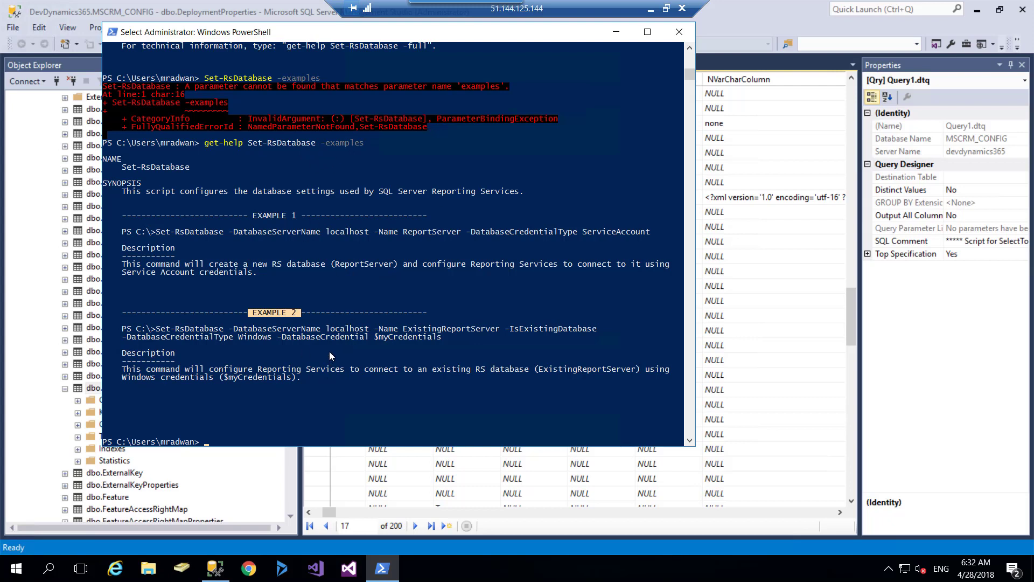
- Minimize PowerShell, view the Dynamics 365 web address properties in Deployment Manager, and return to the SSRS post in the browser
{"action": "left_click", "coordinate": [617, 32]}
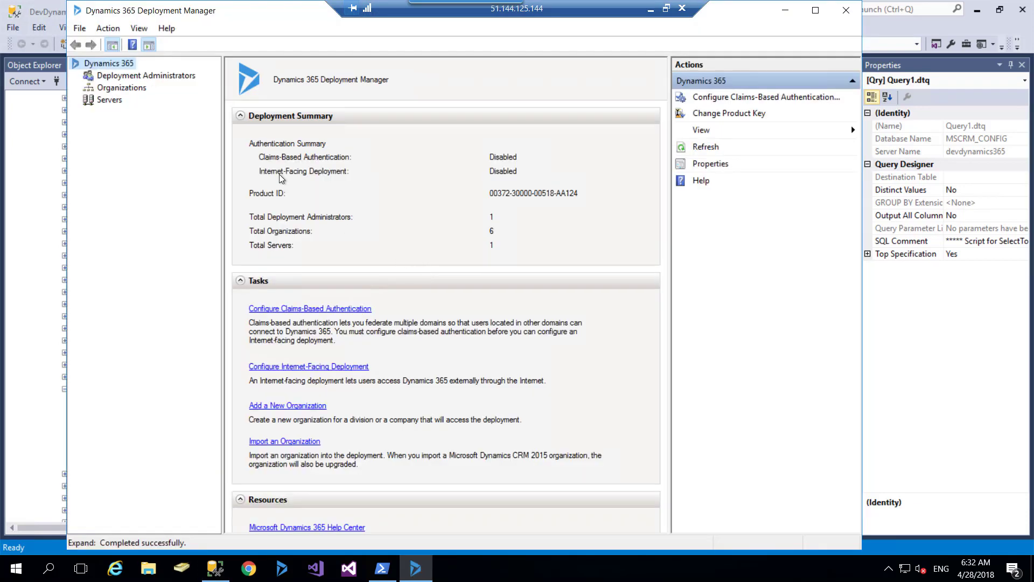
{"action": "right_click", "coordinate": [121, 63]}
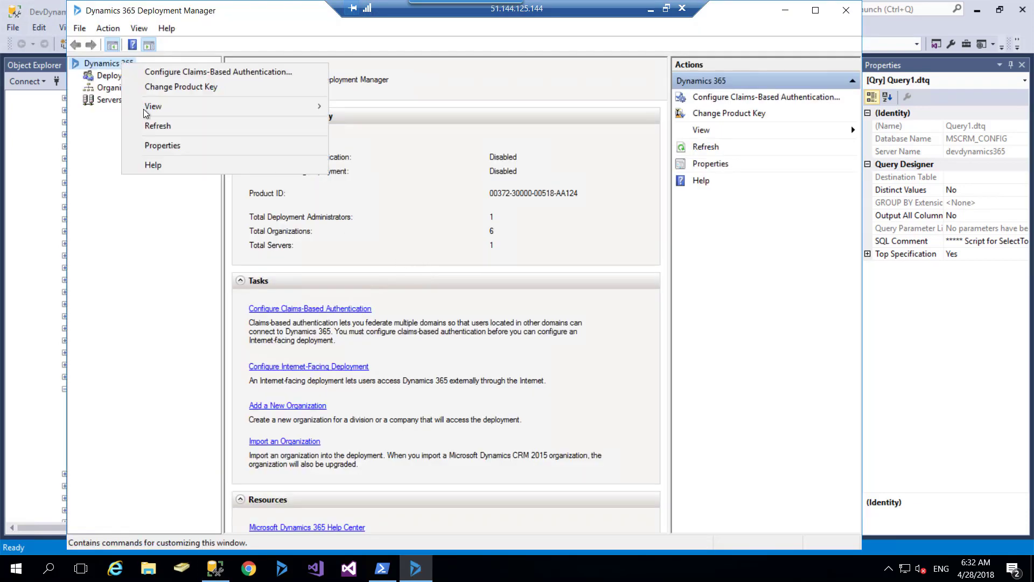
{"action": "left_click", "coordinate": [156, 146]}
{"action": "left_click", "coordinate": [389, 151]}
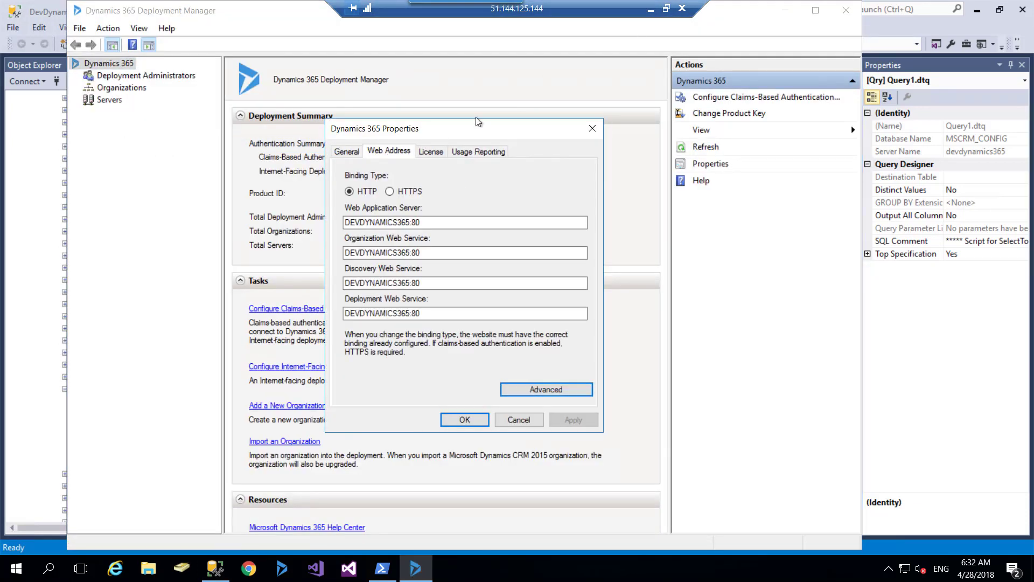
{"action": "left_click", "coordinate": [651, 10]}
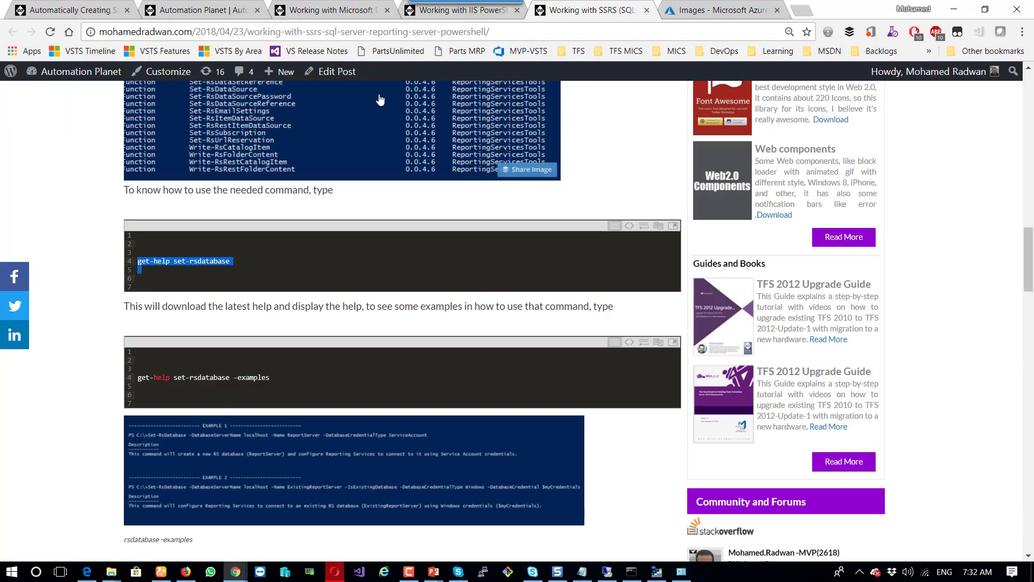
- Open the Dynamics 365 staging environment post and go to its section on changing the CRM Web Address settings
{"action": "left_click", "coordinate": [70, 10]}
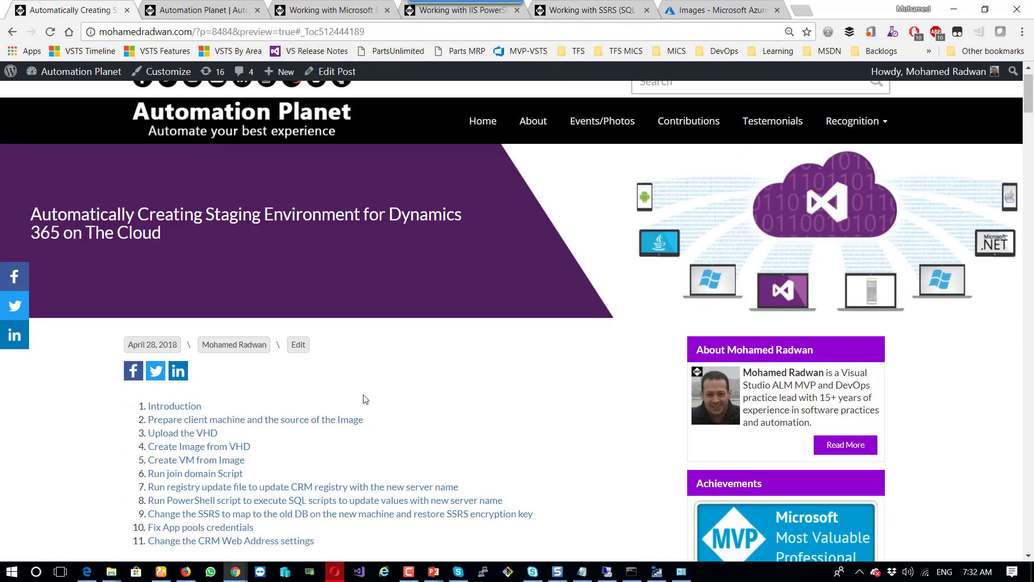
{"action": "scroll", "coordinate": [366, 399], "scroll_direction": "down", "scroll_amount": 6}
{"action": "scroll", "coordinate": [358, 398], "scroll_direction": "up", "scroll_amount": 6}
{"action": "scroll", "coordinate": [349, 411], "scroll_direction": "down", "scroll_amount": 3}
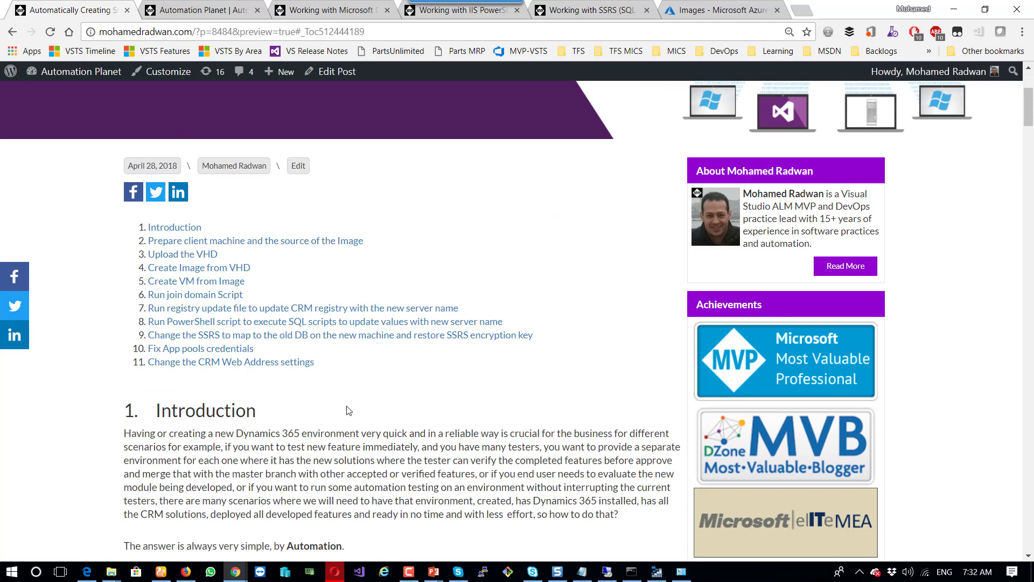
{"action": "left_click", "coordinate": [242, 363]}
{"action": "scroll", "coordinate": [303, 267], "scroll_direction": "down", "scroll_amount": 10}
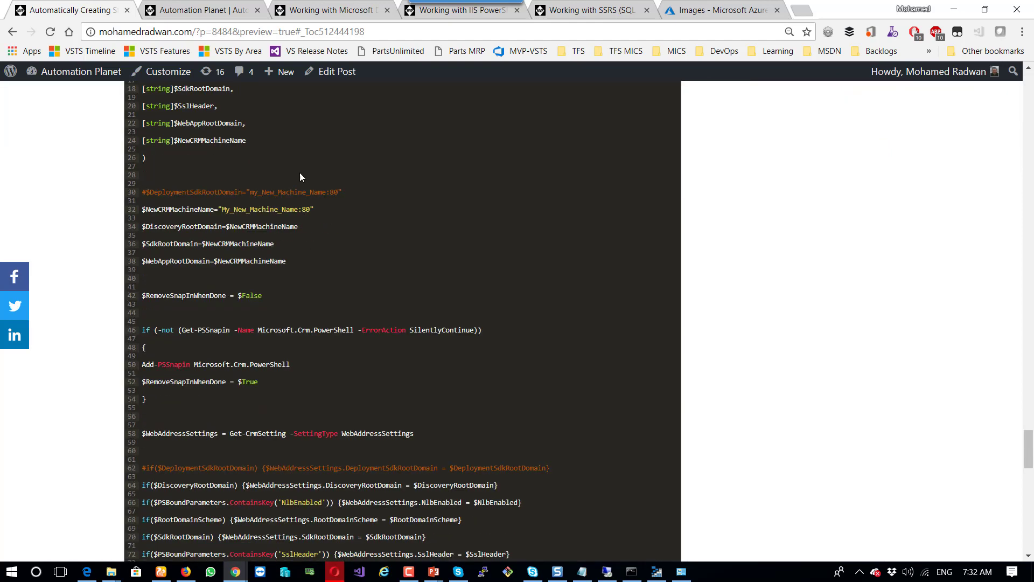
- Examine the web address script's parameters and highlight the My_New_Machine_Name:80 placeholder assigned to $NewCRMMachineName
{"action": "scroll", "coordinate": [324, 295], "scroll_direction": "up", "scroll_amount": 3}
{"action": "scroll", "coordinate": [323, 297], "scroll_direction": "up", "scroll_amount": 3}
{"action": "scroll", "coordinate": [323, 297], "scroll_direction": "up", "scroll_amount": 3}
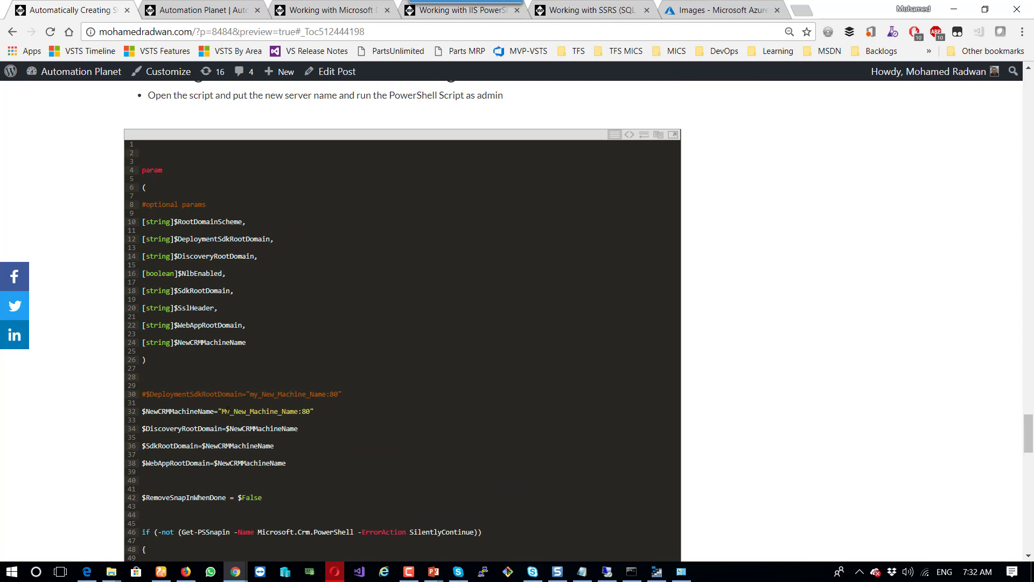
{"action": "left_click_drag", "start_coordinate": [222, 412], "coordinate": [293, 413]}
- Switch to the remote server's Deployment Manager, highlight the Deployment Web Service address in the Dynamics 365 properties, and cancel the dialog
{"action": "left_click", "coordinate": [608, 571]}
{"action": "left_click", "coordinate": [433, 314]}
{"action": "double_click", "coordinate": [421, 317]}
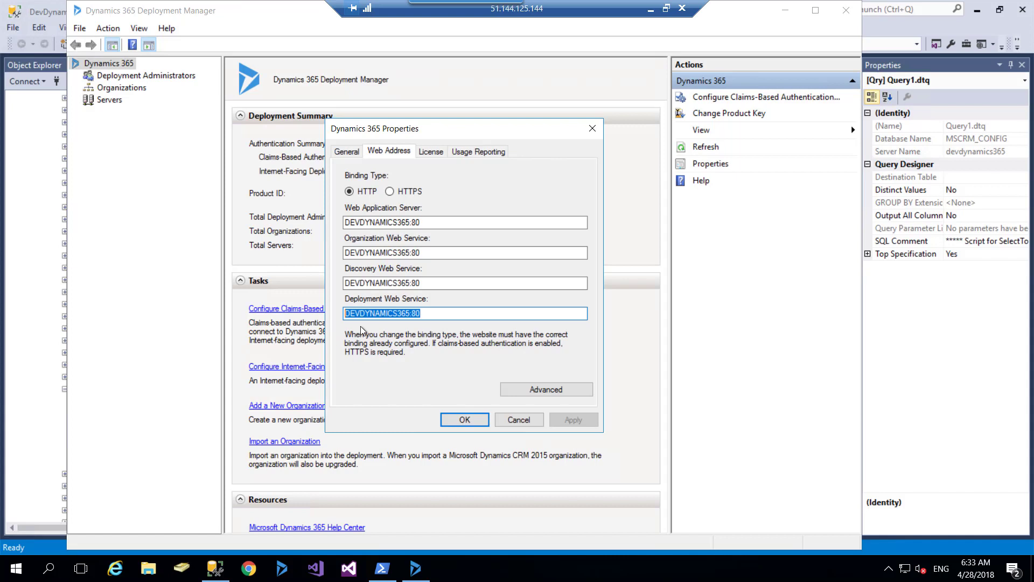
{"action": "left_click", "coordinate": [510, 422]}
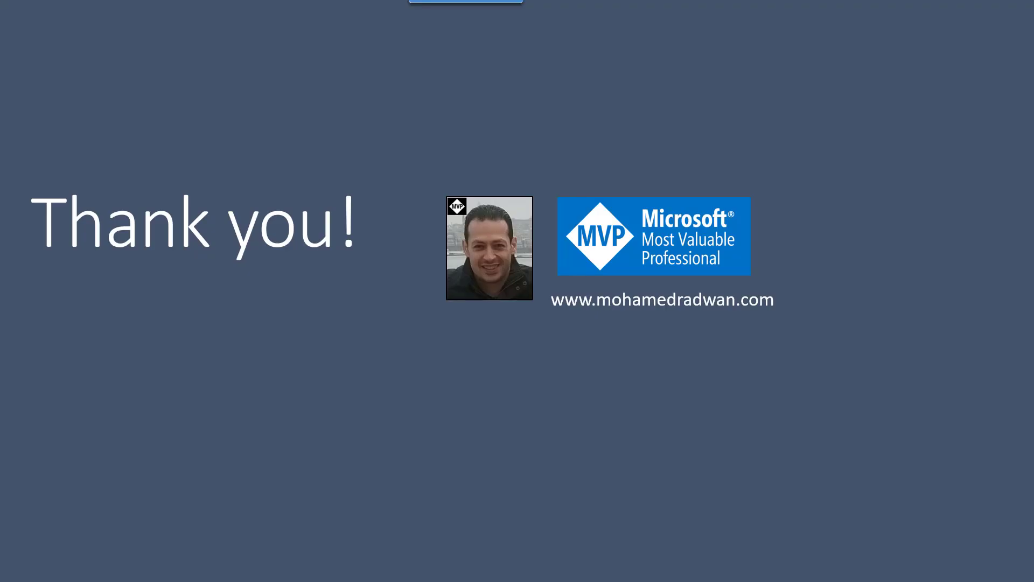